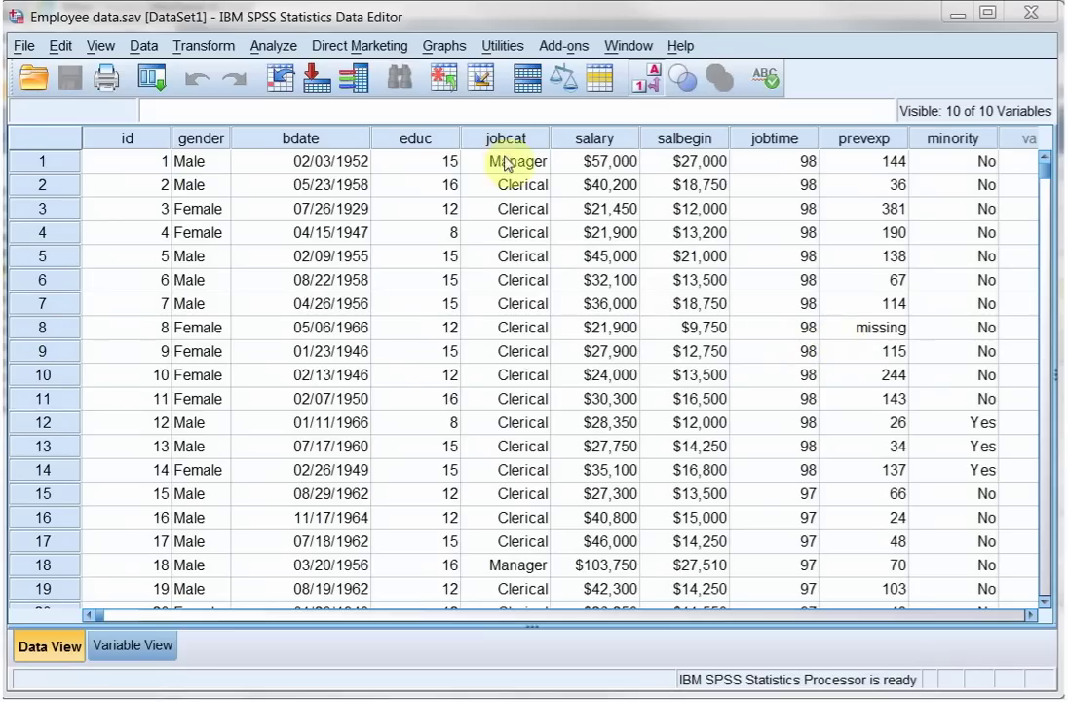
Open the Chart Builder and reset away the previous chart
{"action": "left_click", "coordinate": [443, 45]}
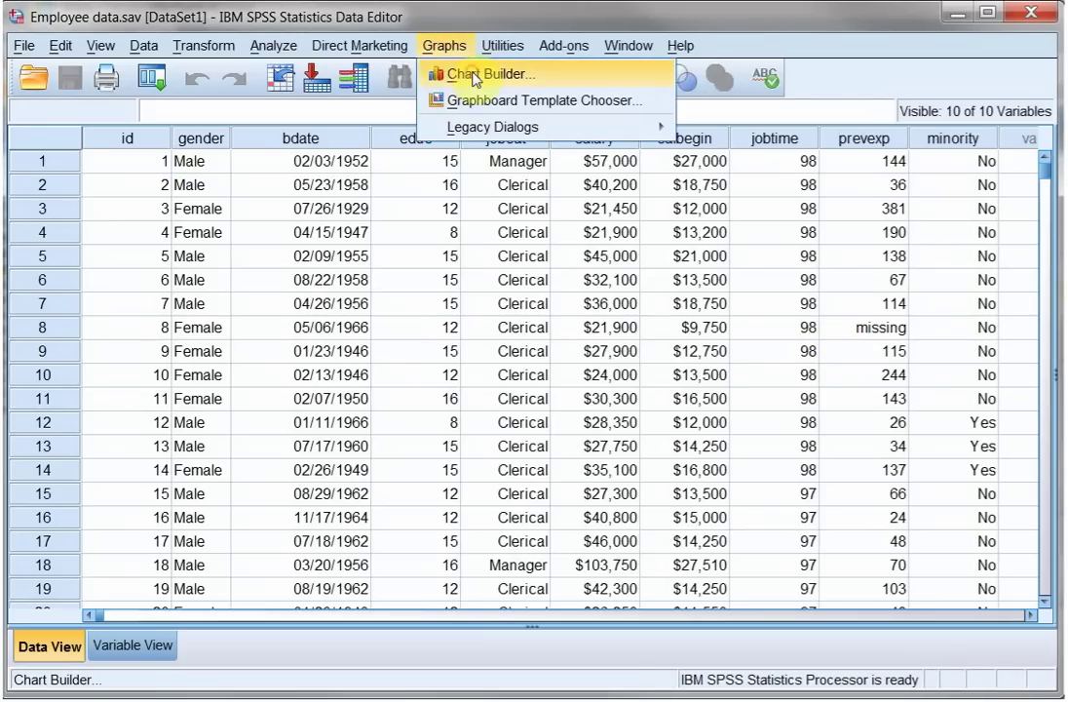
{"action": "left_click", "coordinate": [475, 76]}
{"action": "left_click", "coordinate": [458, 460]}
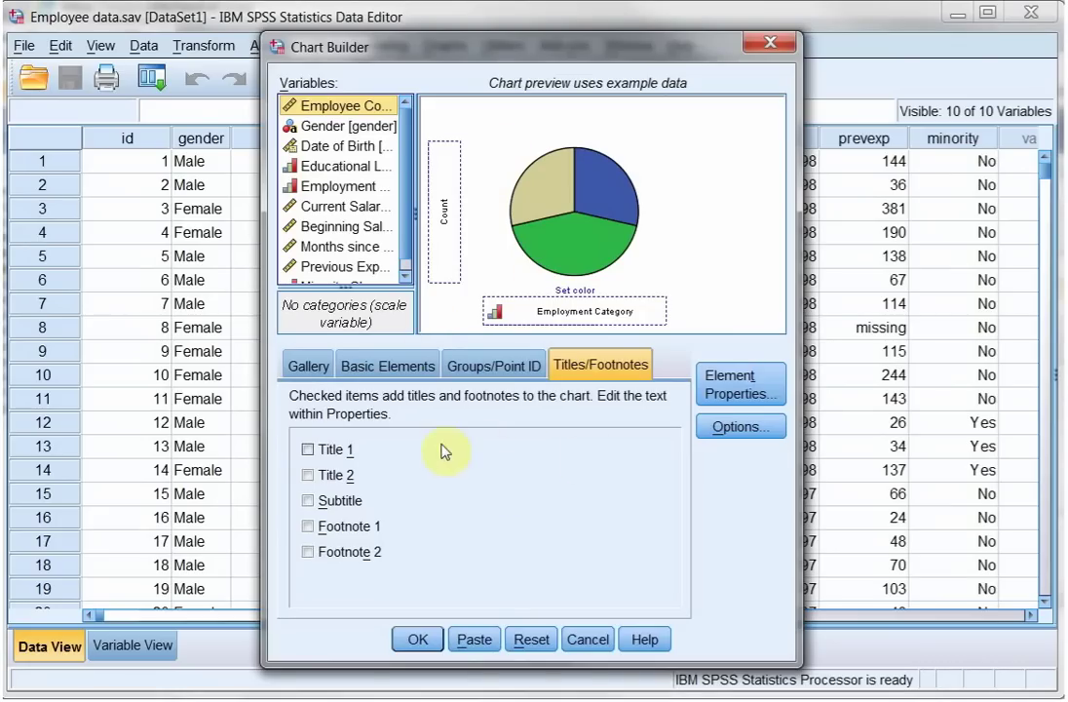
{"action": "left_click", "coordinate": [531, 639]}
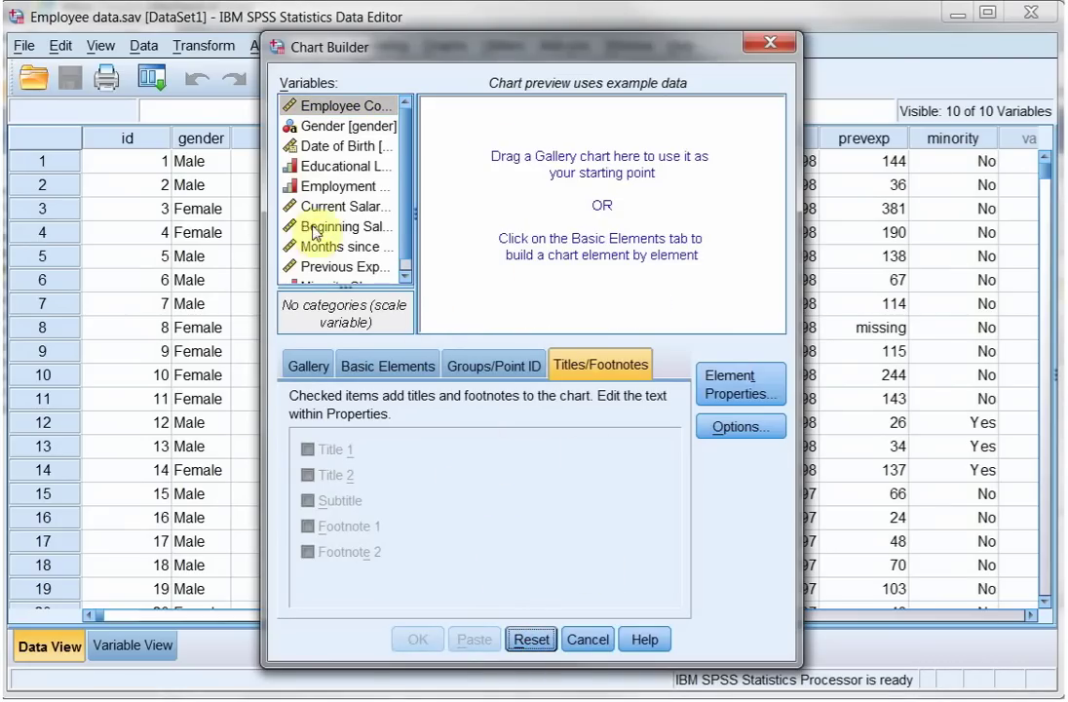
Build a pie chart sliced by Employment Category from the Pie/Polar gallery
{"action": "left_click", "coordinate": [313, 368]}
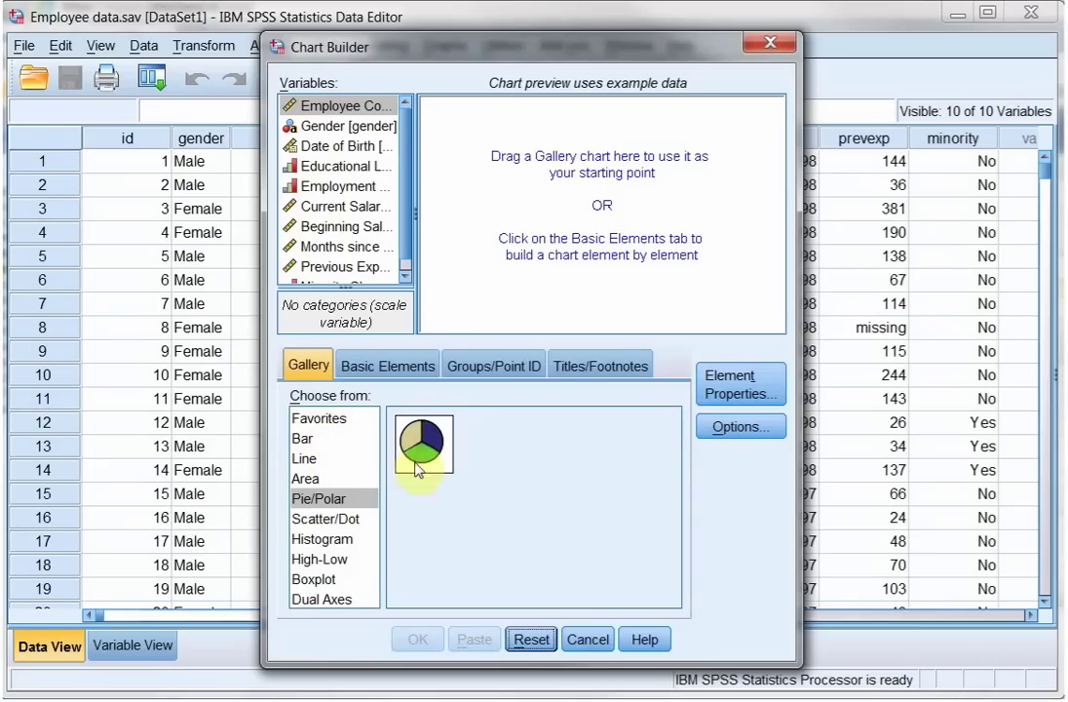
{"action": "left_click", "coordinate": [302, 439]}
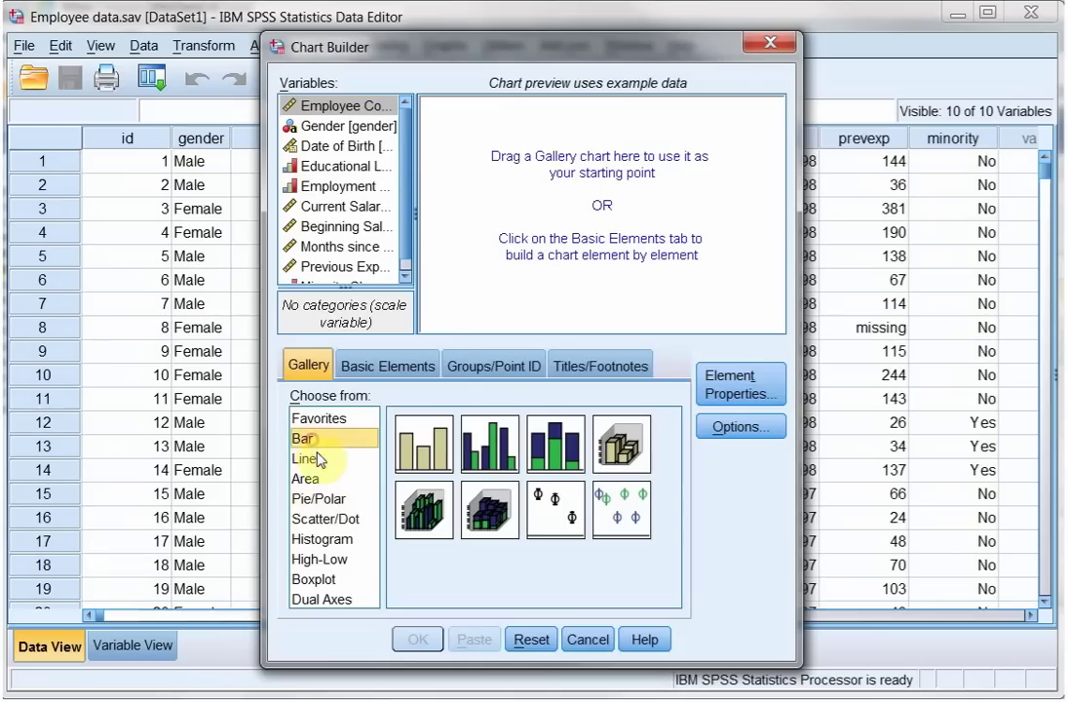
{"action": "left_click", "coordinate": [312, 539]}
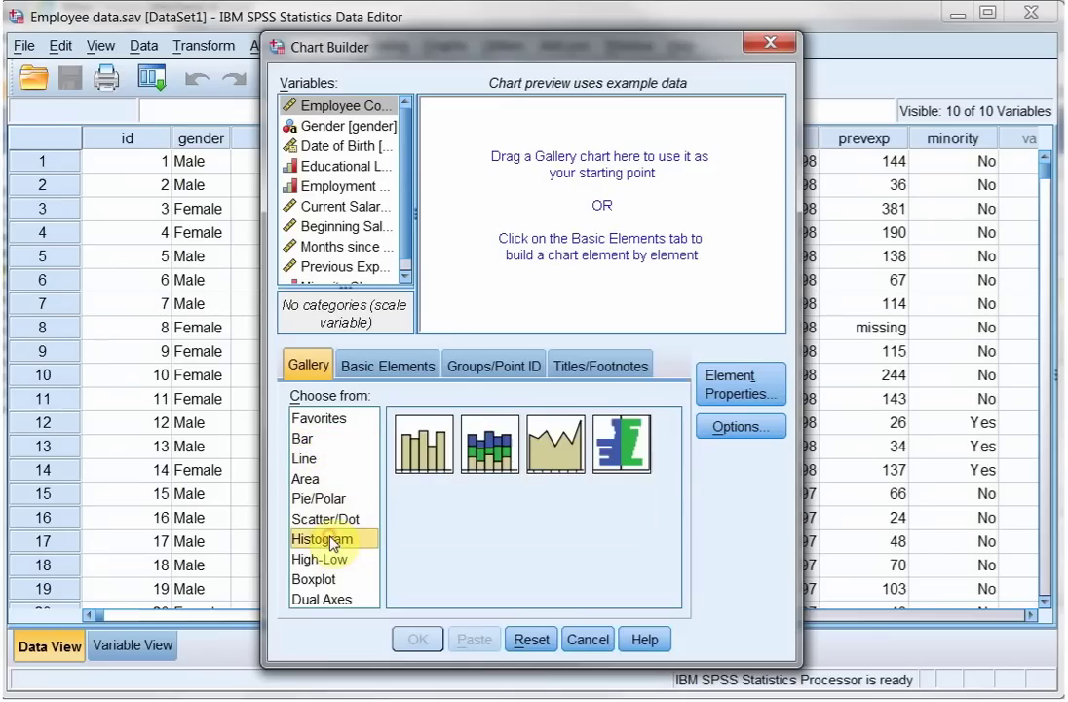
{"action": "left_click", "coordinate": [307, 519]}
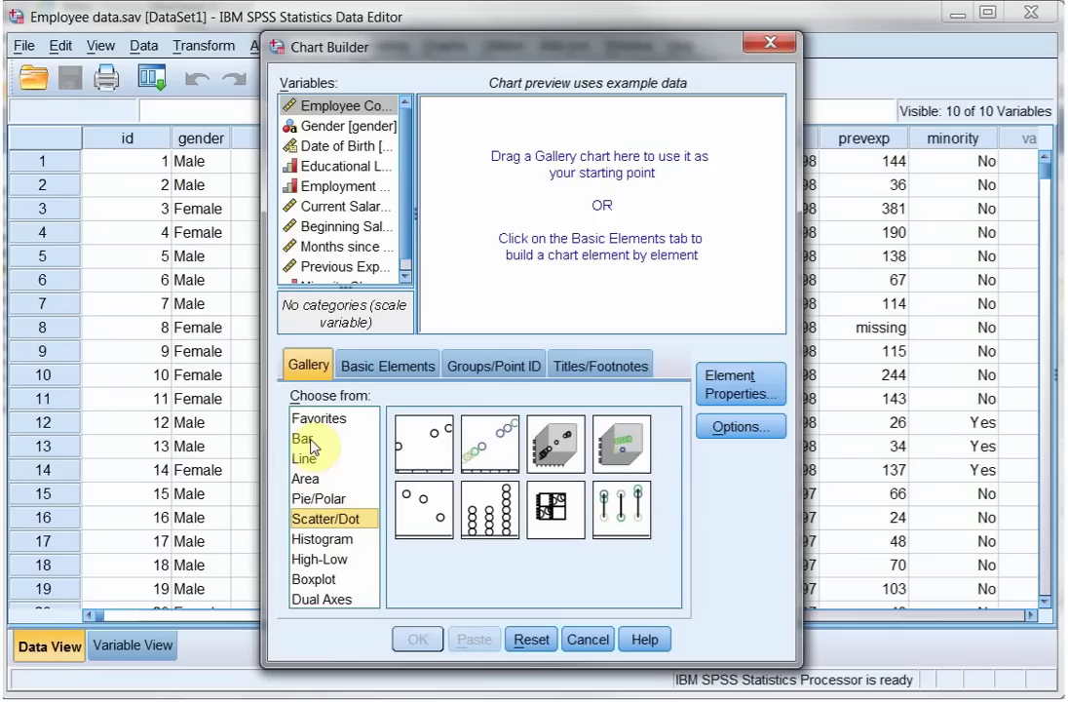
{"action": "left_click", "coordinate": [317, 498]}
{"action": "left_click_drag", "start_coordinate": [419, 451], "coordinate": [546, 254]}
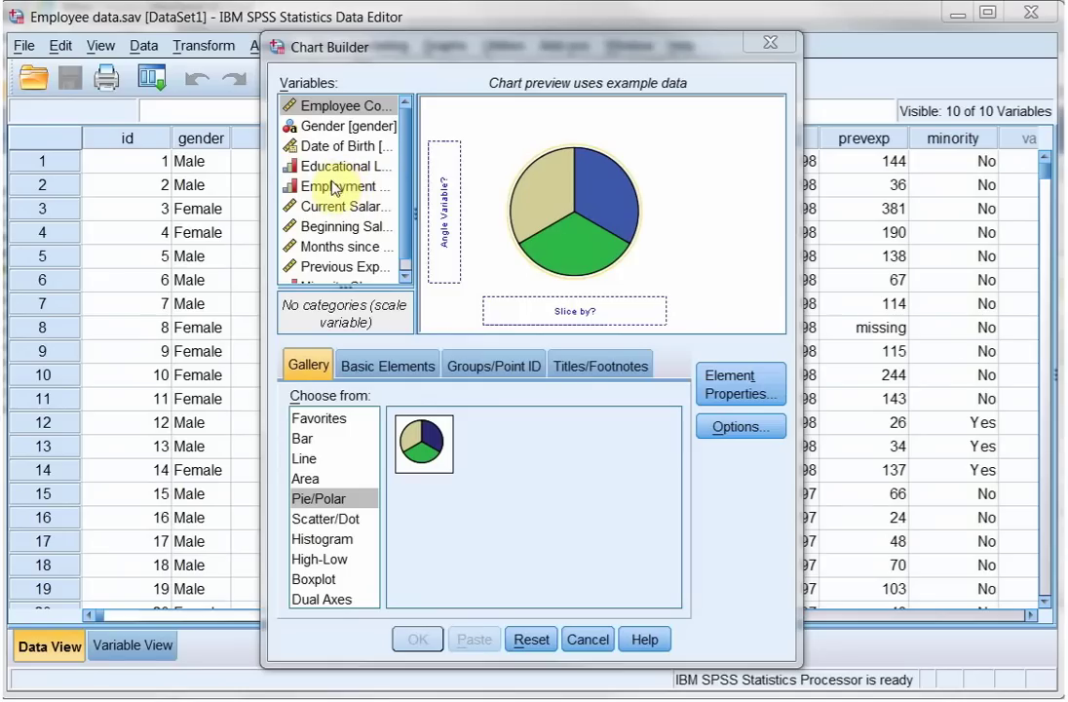
{"action": "left_click_drag", "start_coordinate": [332, 187], "coordinate": [543, 313]}
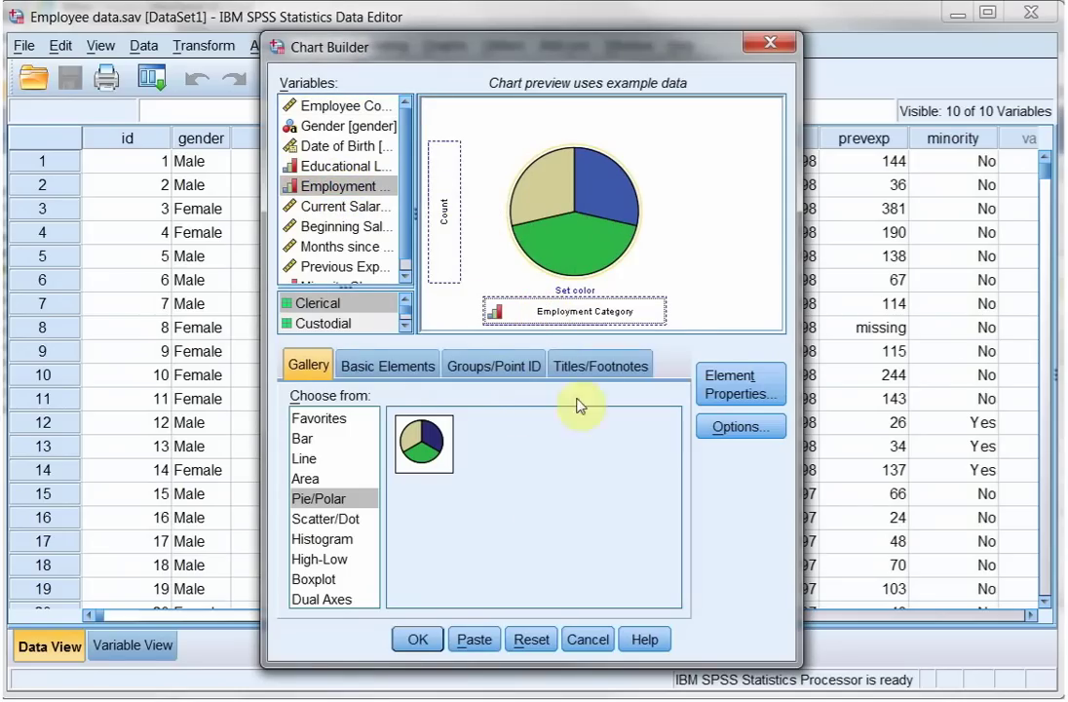
{"action": "left_click", "coordinate": [417, 638]}
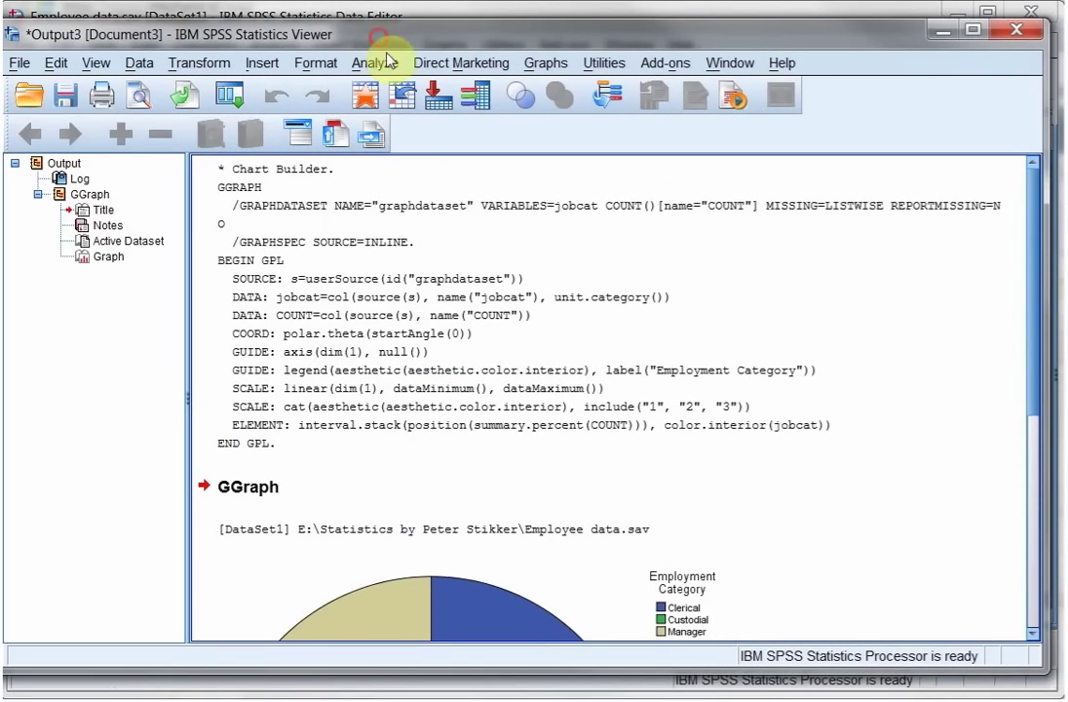
Open the Employment Category pie chart in the Chart Editor and move the window left
{"action": "scroll", "coordinate": [682, 429], "scroll_direction": "down", "scroll_amount": 5}
{"action": "scroll", "coordinate": [679, 402], "scroll_direction": "down", "scroll_amount": 3}
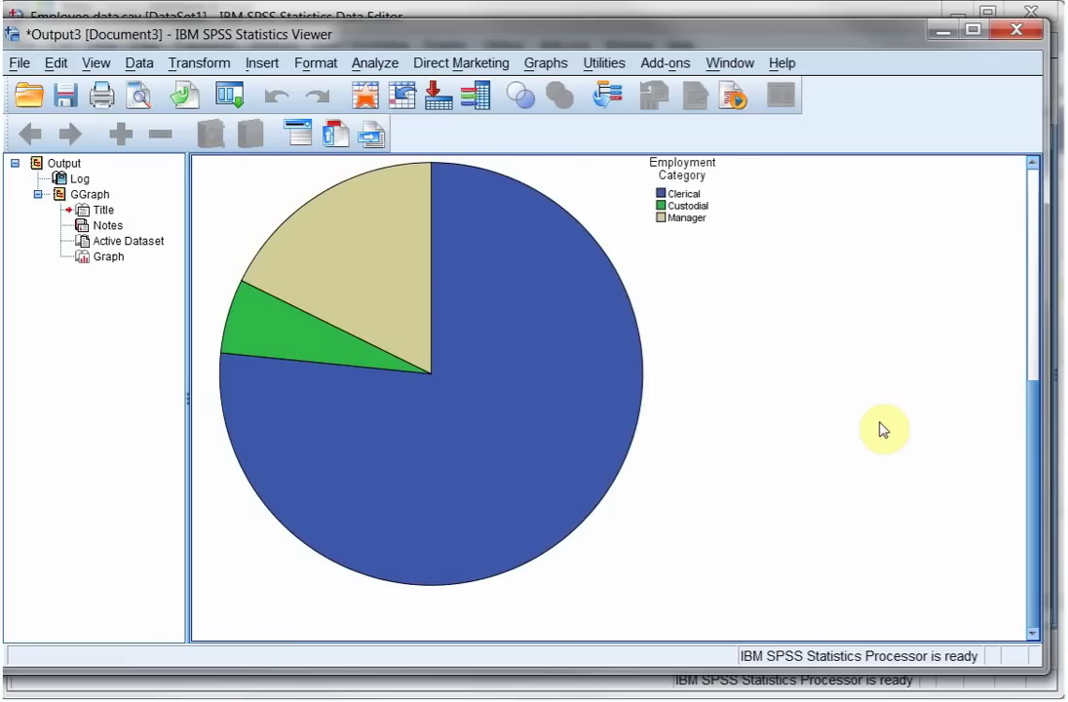
{"action": "double_click", "coordinate": [648, 415]}
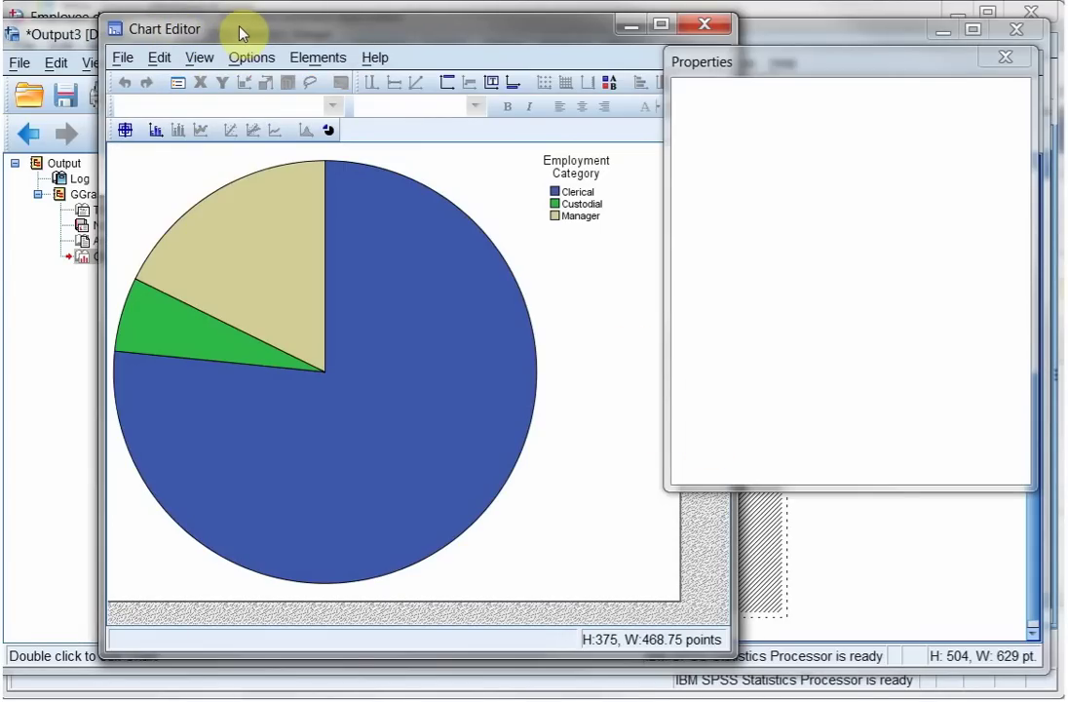
{"action": "left_click_drag", "start_coordinate": [273, 32], "coordinate": [216, 34]}
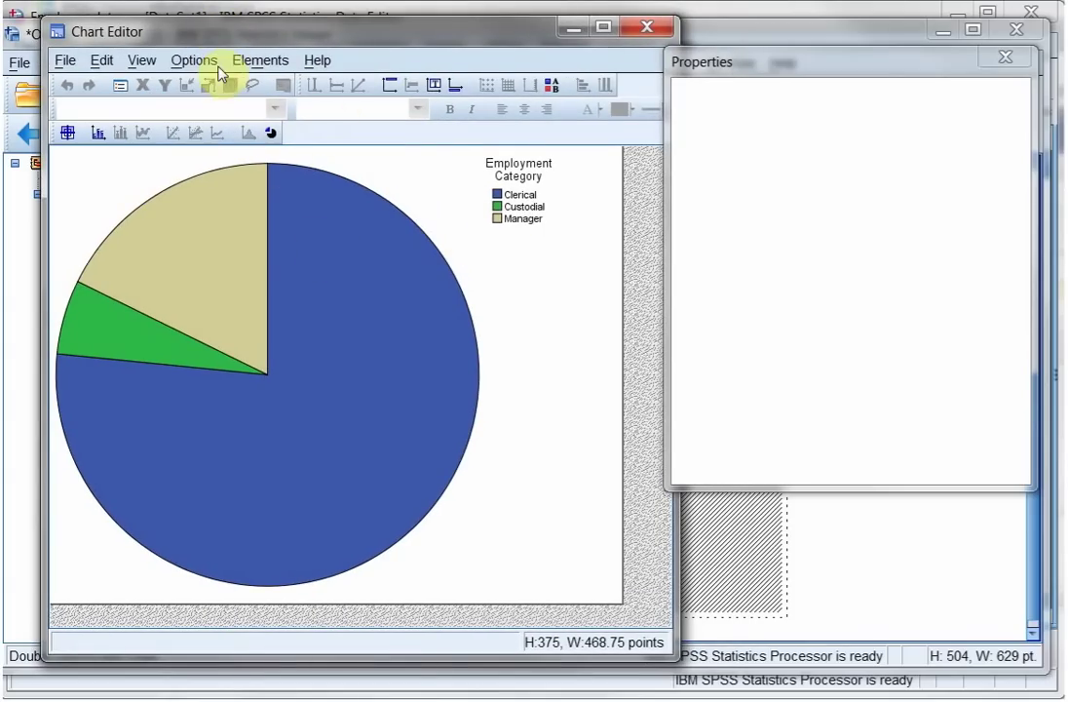
Show data labels with Employment Category first, plus Count, on the pie slices
{"action": "left_click", "coordinate": [260, 62]}
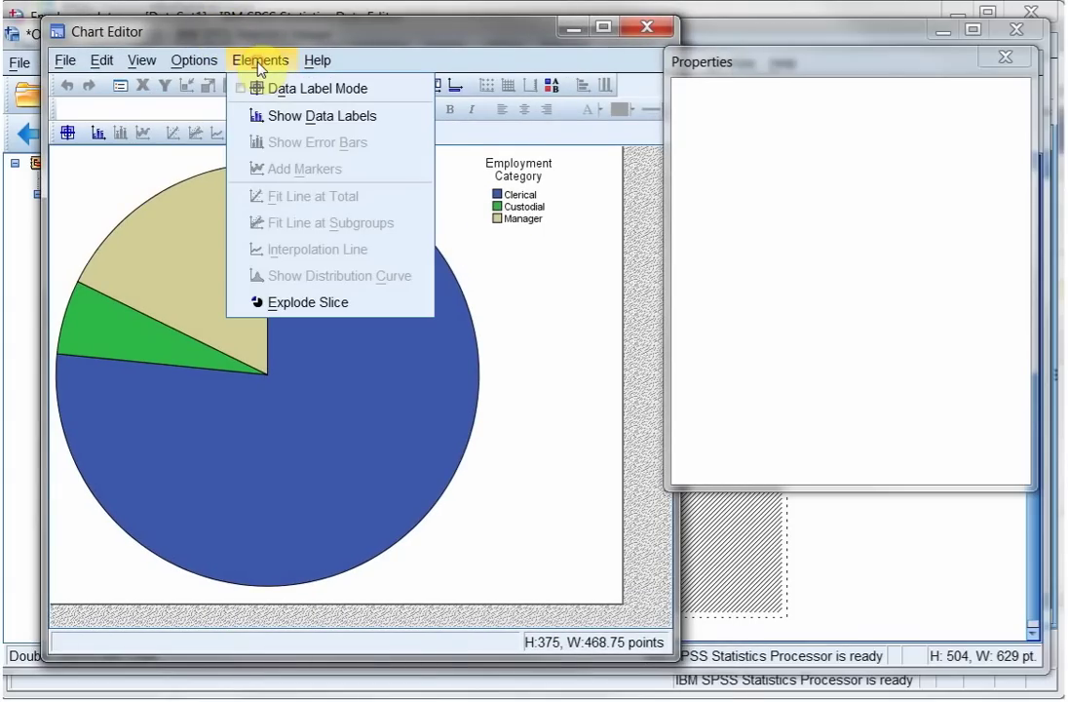
{"action": "left_click", "coordinate": [273, 117]}
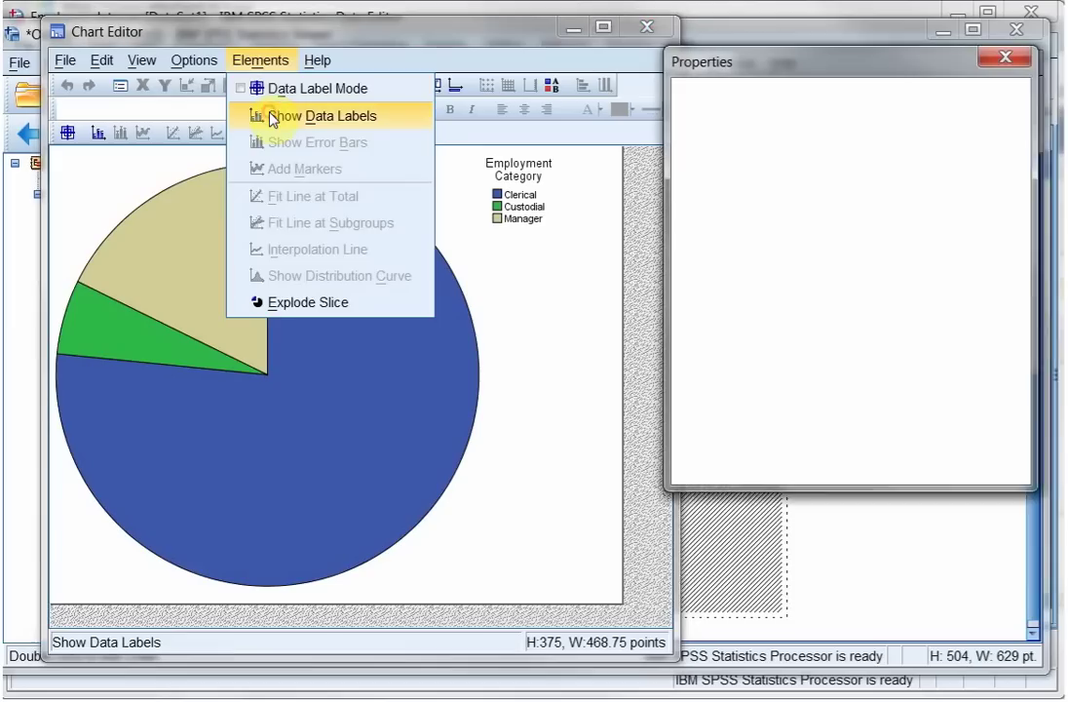
{"action": "left_click", "coordinate": [746, 306]}
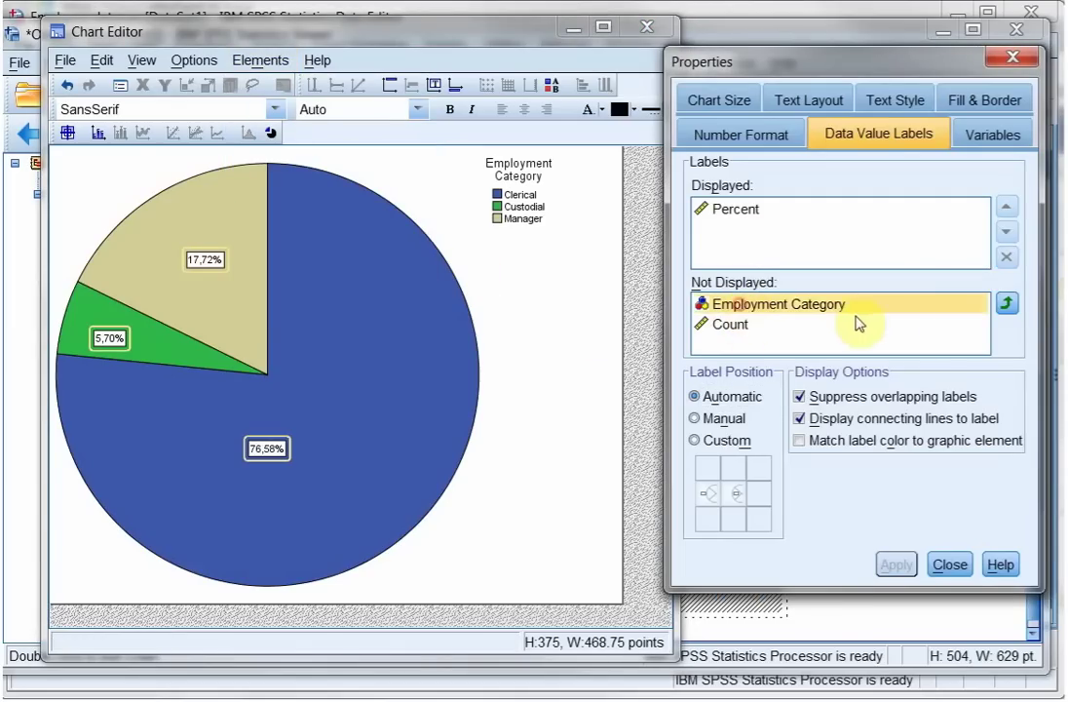
{"action": "left_click", "coordinate": [1008, 304]}
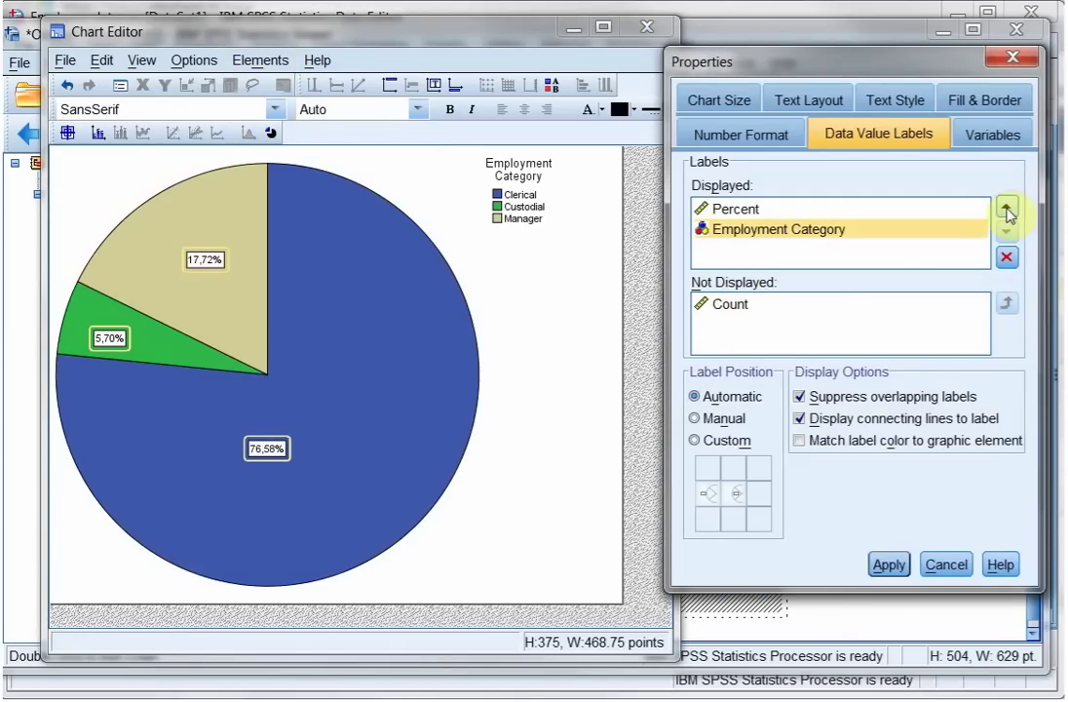
{"action": "left_click", "coordinate": [1007, 207]}
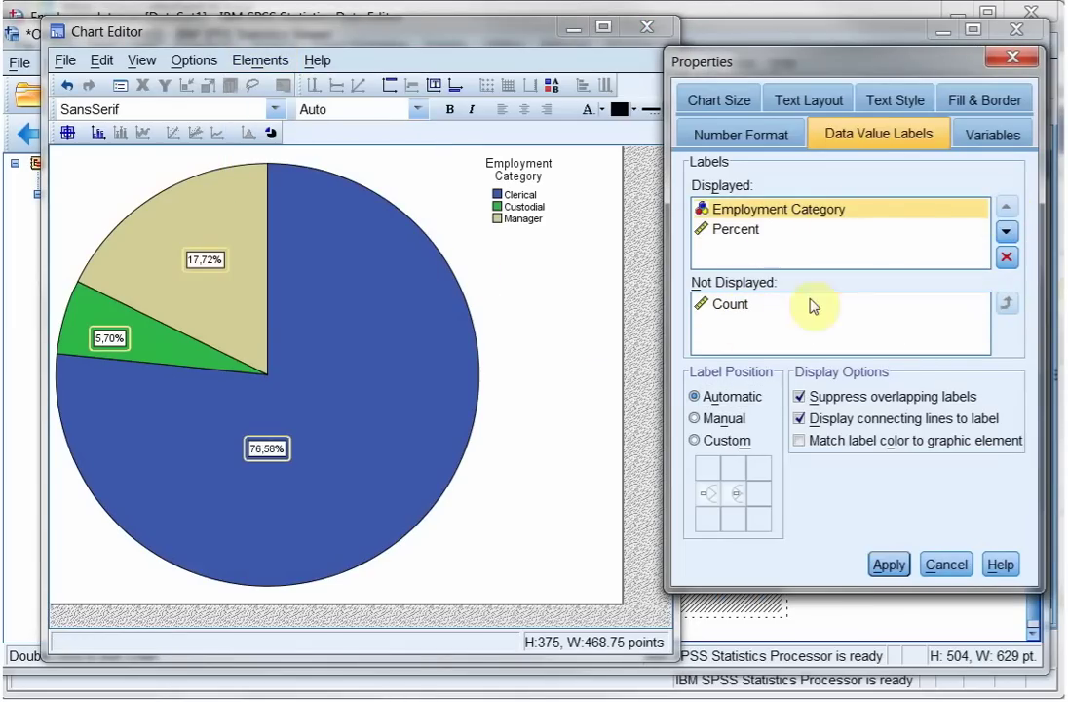
{"action": "left_click", "coordinate": [717, 303]}
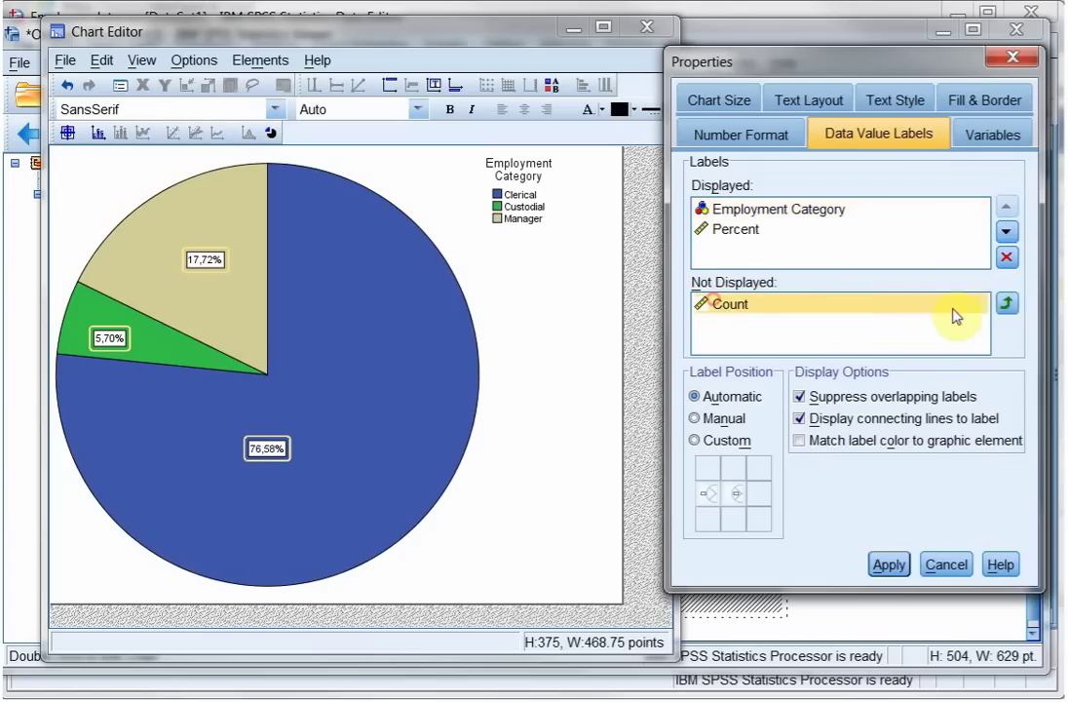
{"action": "left_click", "coordinate": [1008, 303]}
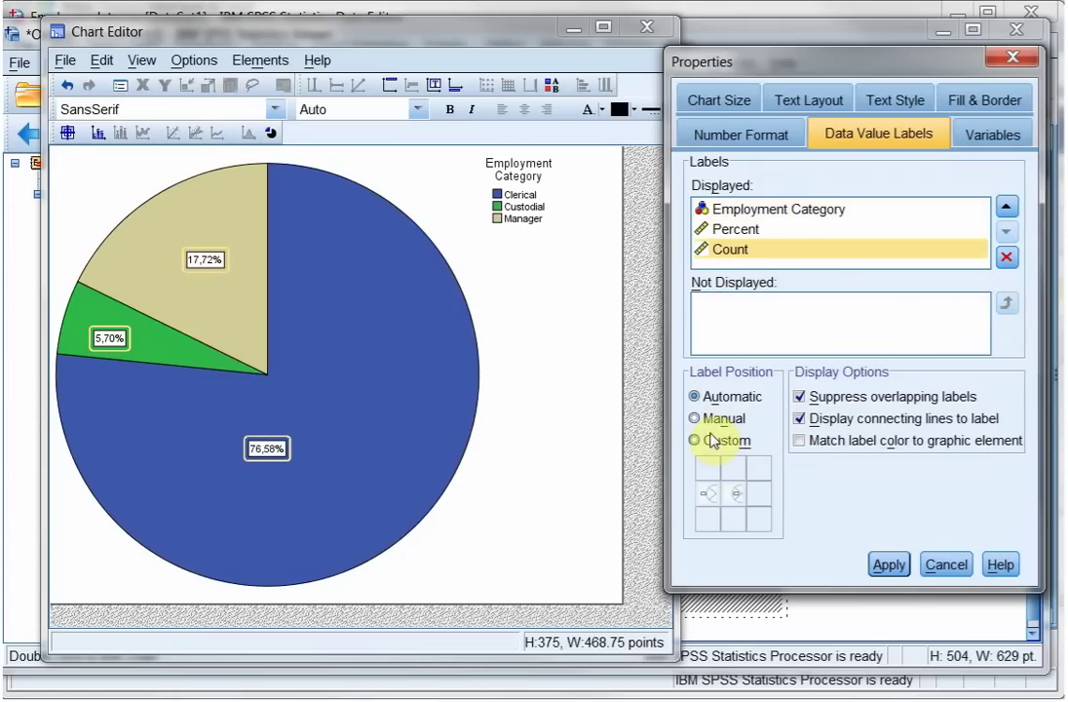
{"action": "left_click", "coordinate": [891, 567]}
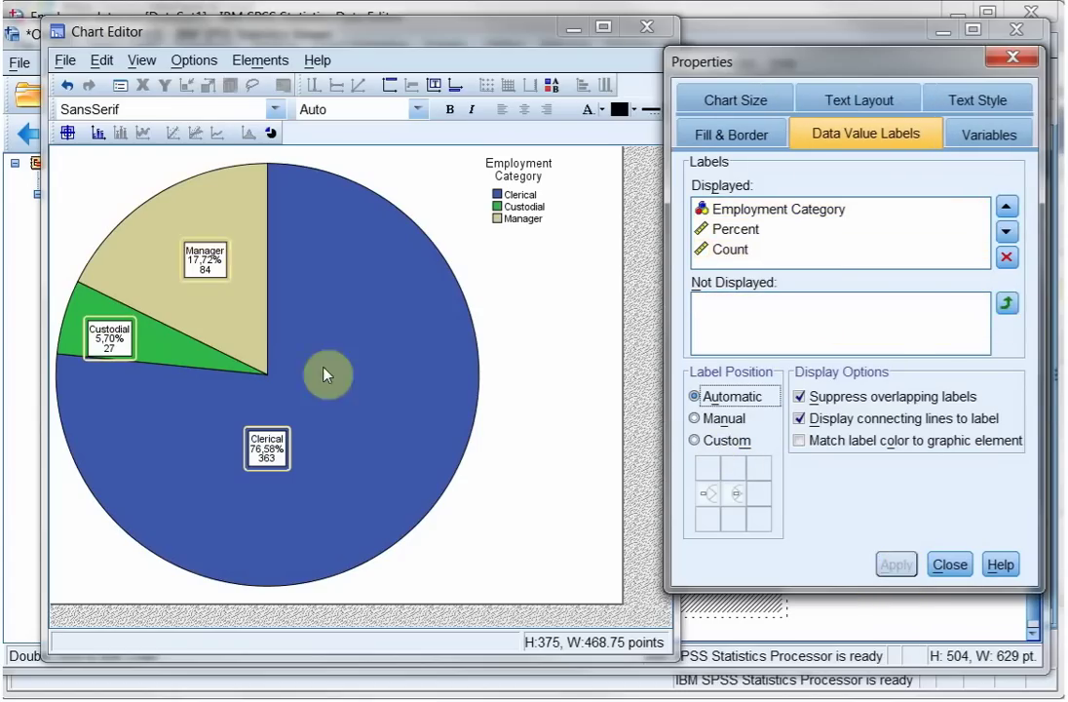
Use custom label placement with the labels outside the slices
{"action": "left_click", "coordinate": [694, 441]}
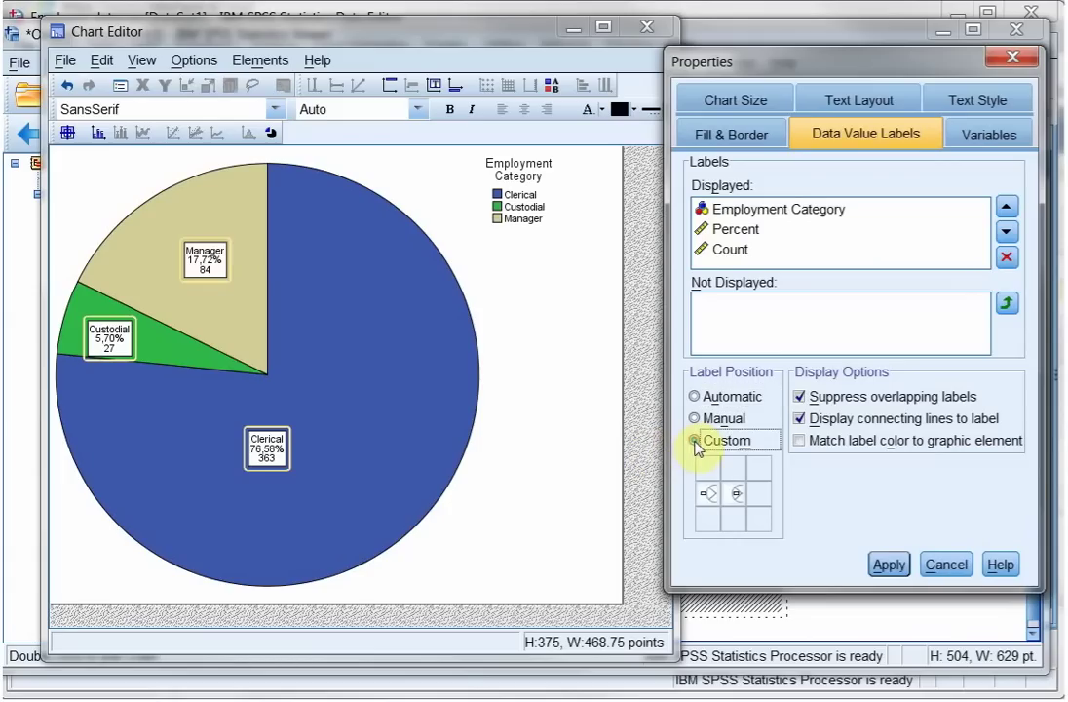
{"action": "left_click", "coordinate": [710, 497]}
{"action": "left_click", "coordinate": [738, 494]}
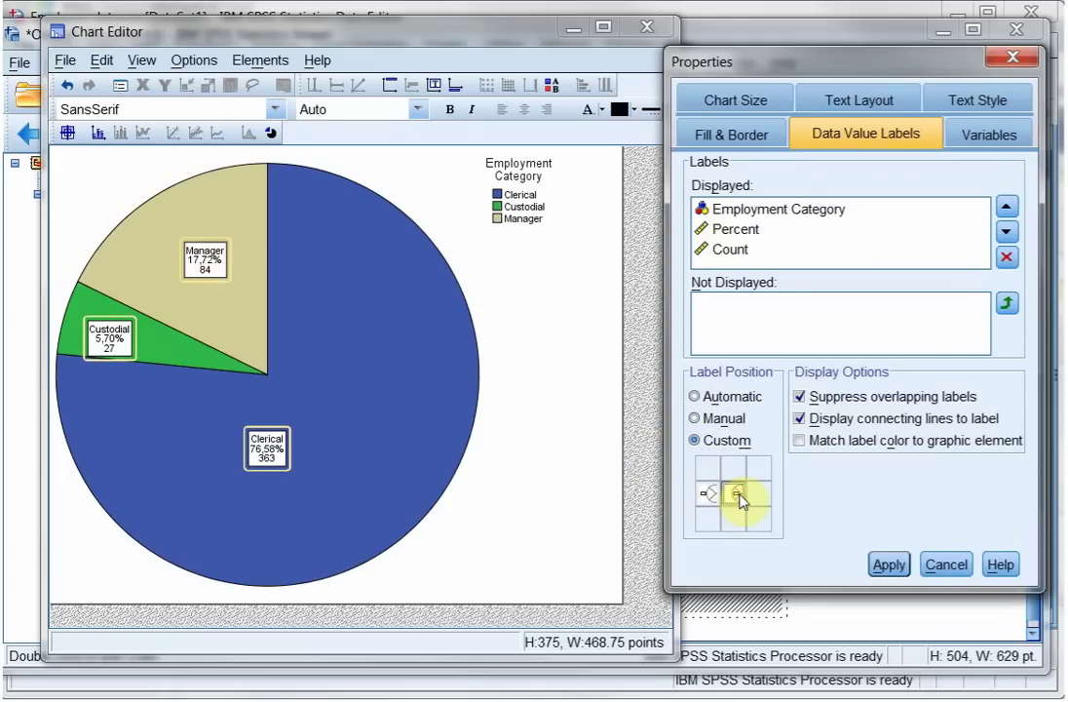
{"action": "left_click", "coordinate": [895, 567]}
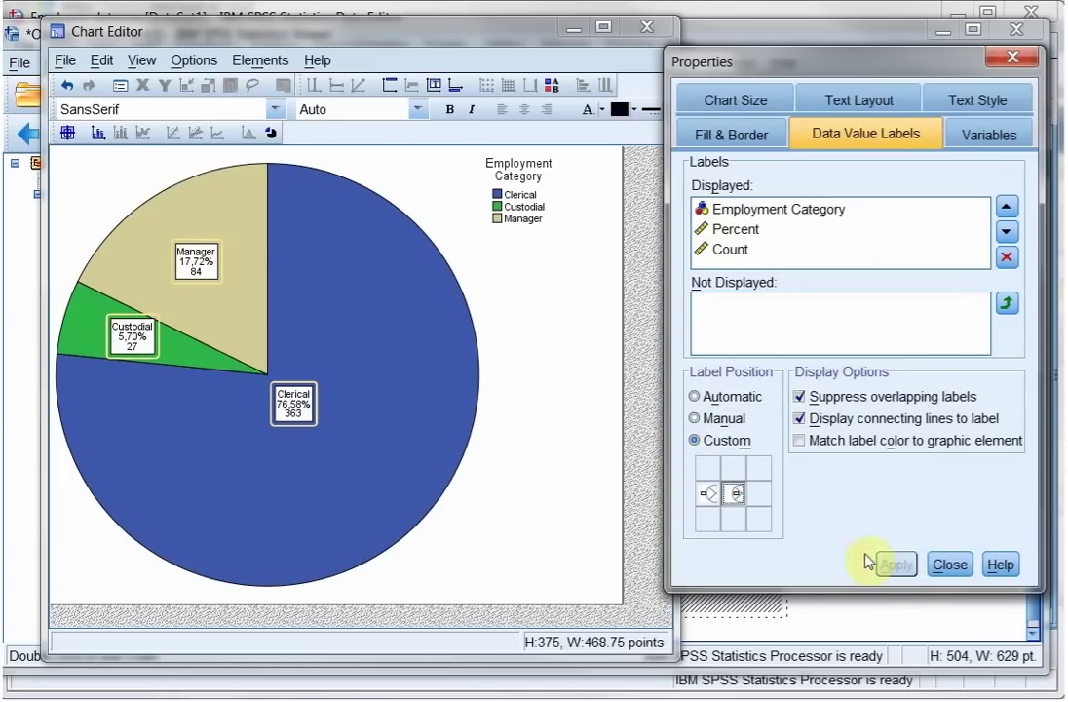
{"action": "left_click", "coordinate": [709, 495]}
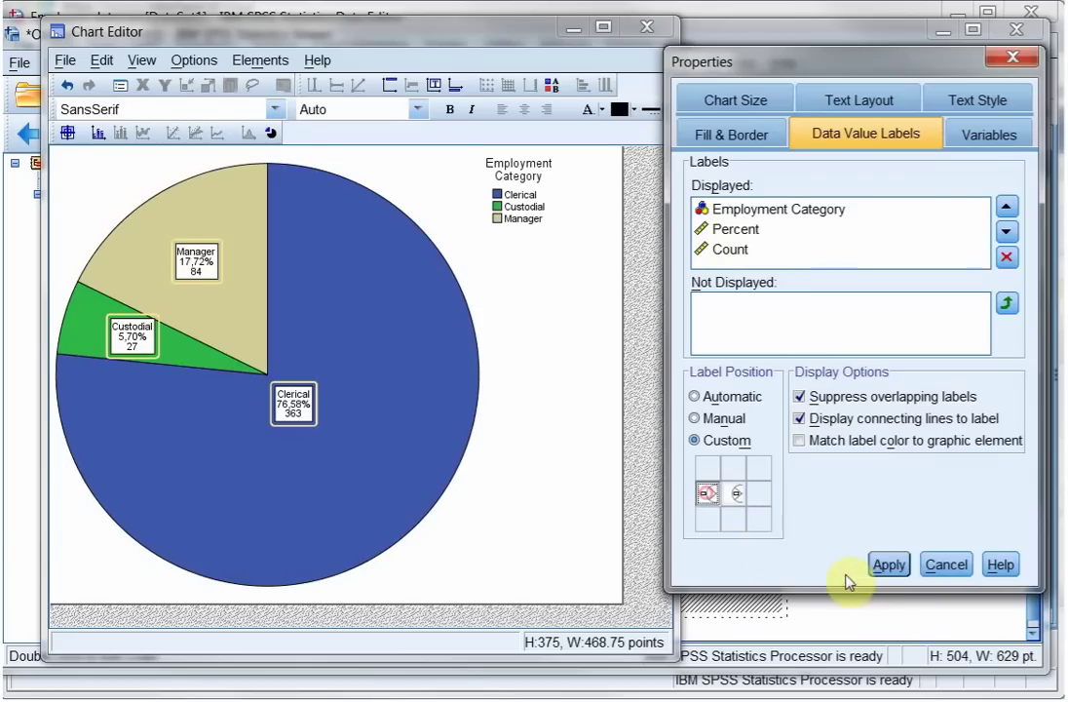
{"action": "left_click", "coordinate": [889, 565]}
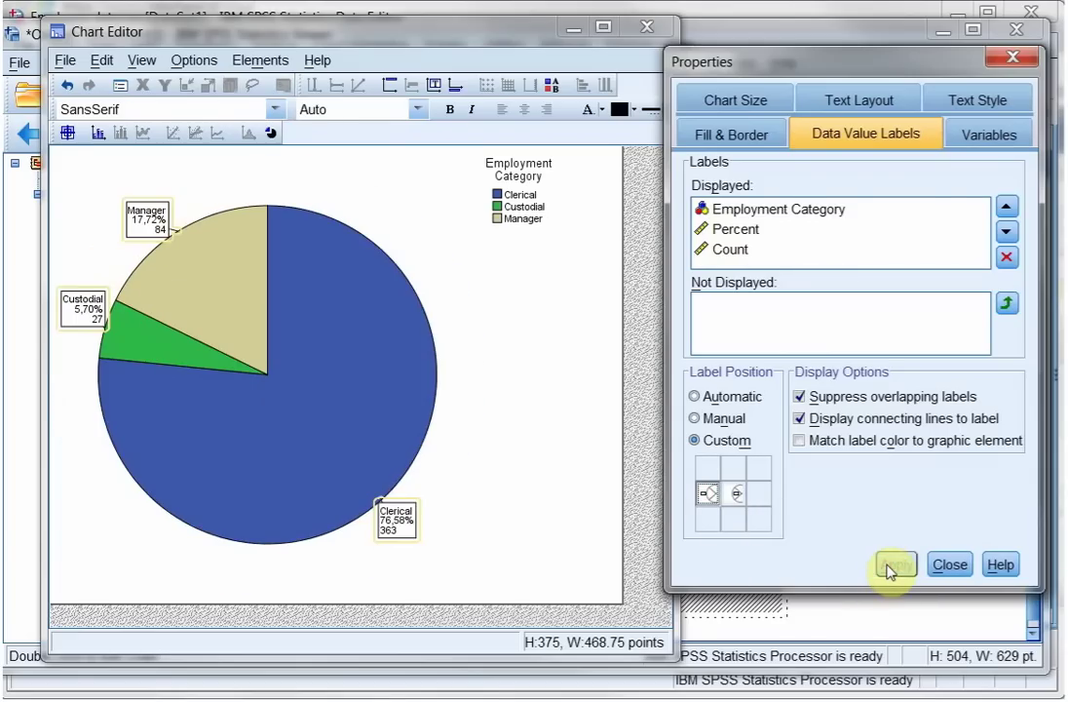
{"action": "left_click", "coordinate": [697, 418]}
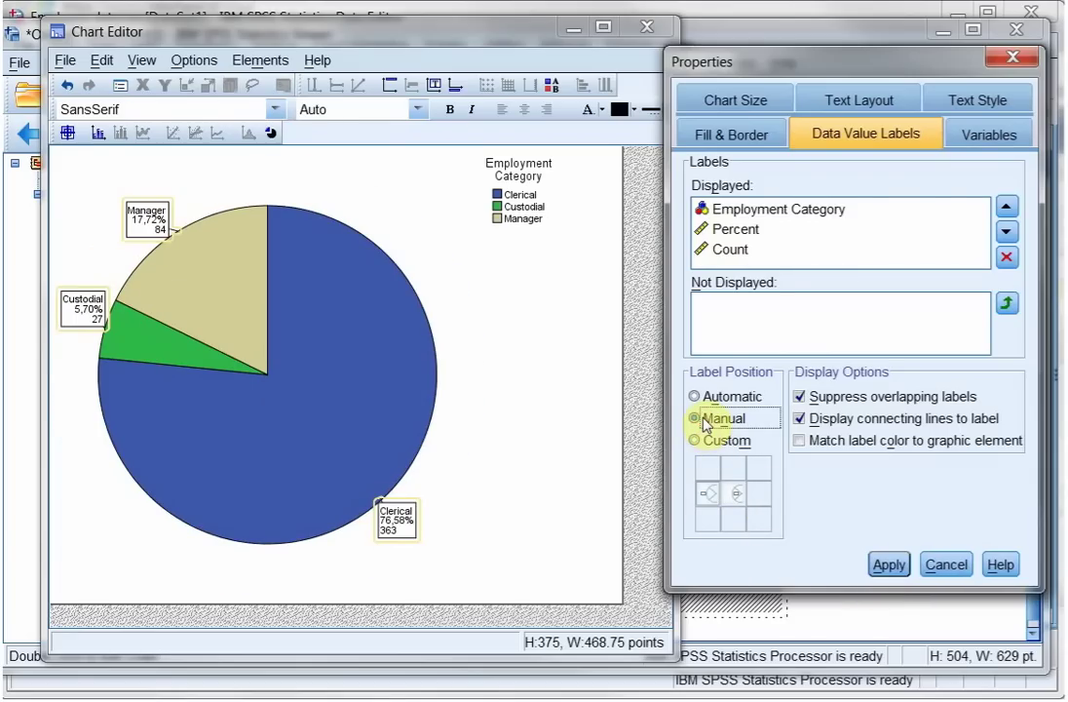
{"action": "left_click", "coordinate": [698, 440]}
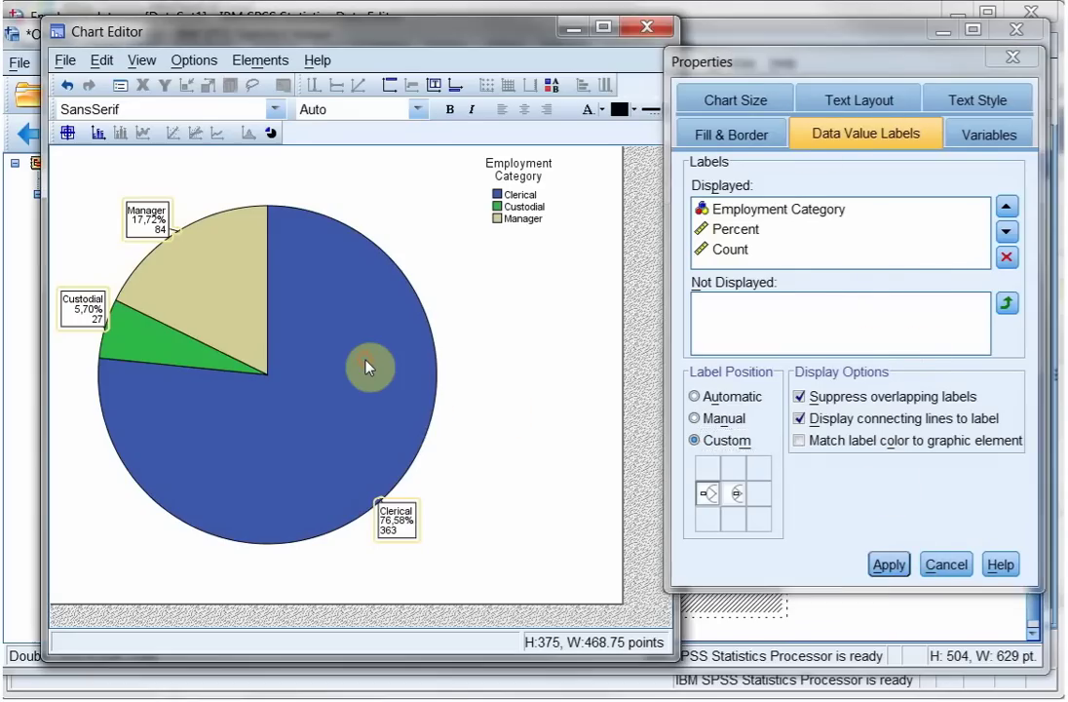
Try a 3-D depth effect on the pie, then set it back to Flat
{"action": "left_click", "coordinate": [368, 367]}
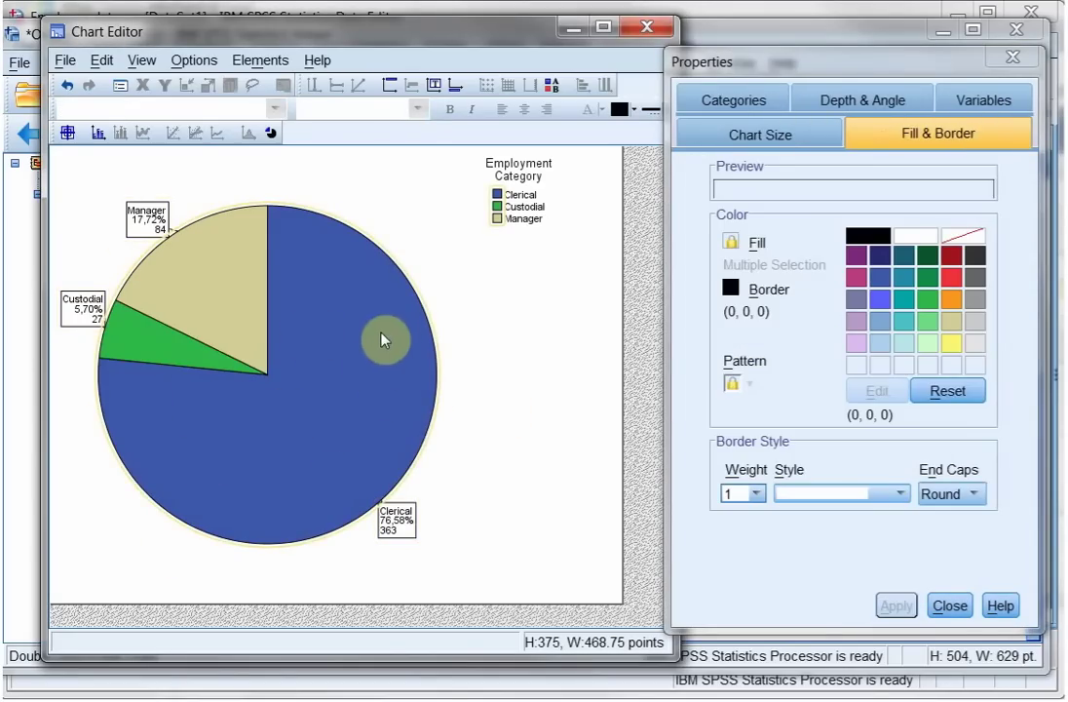
{"action": "left_click", "coordinate": [856, 100]}
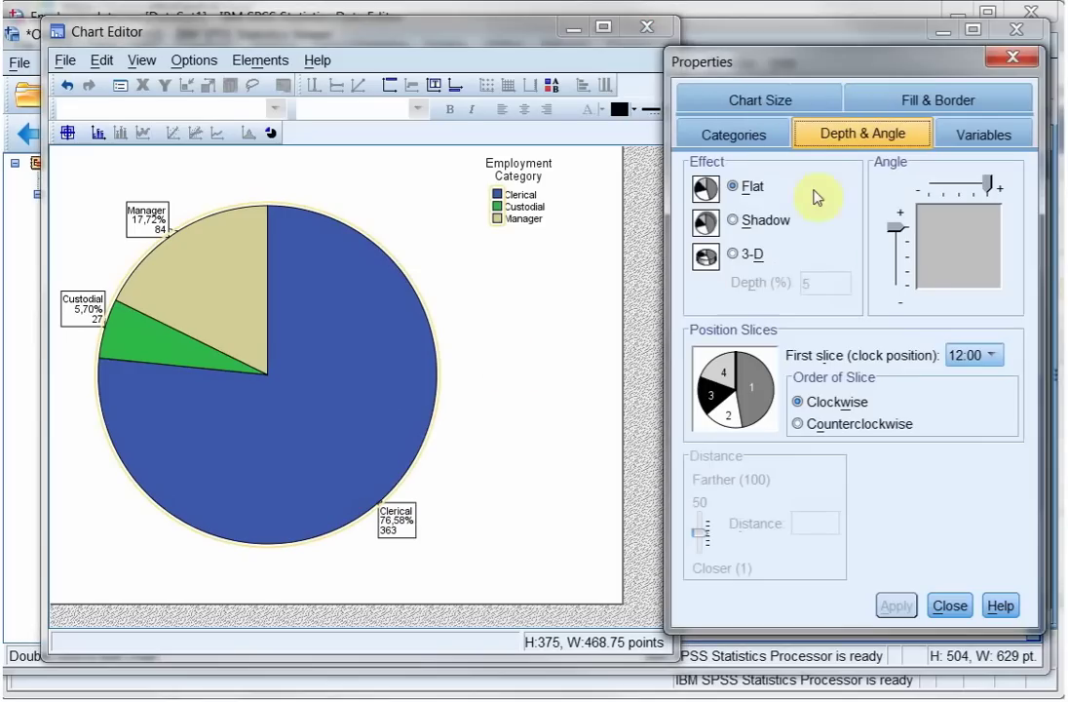
{"action": "left_click", "coordinate": [733, 255]}
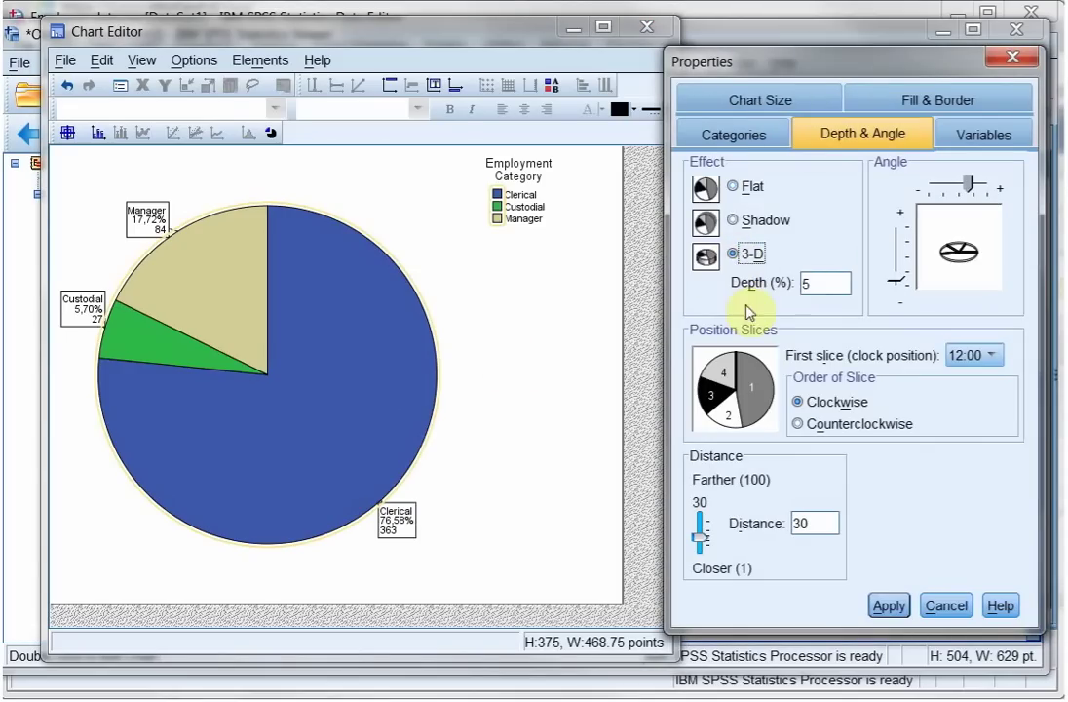
{"action": "left_click", "coordinate": [888, 606]}
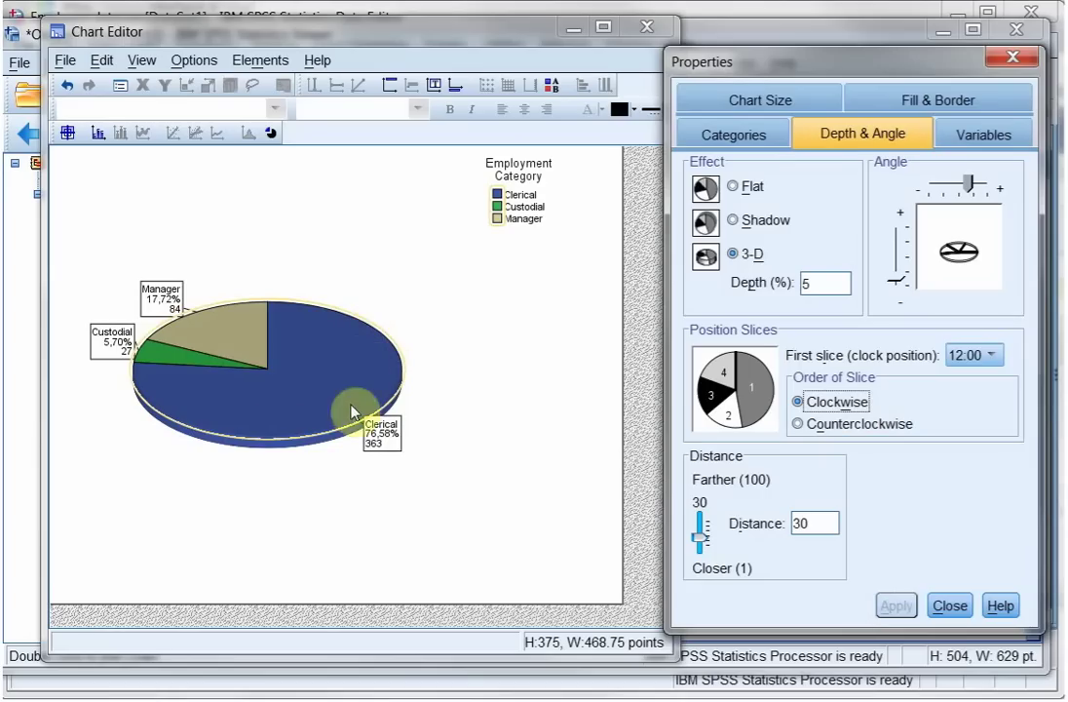
{"action": "left_click", "coordinate": [733, 187]}
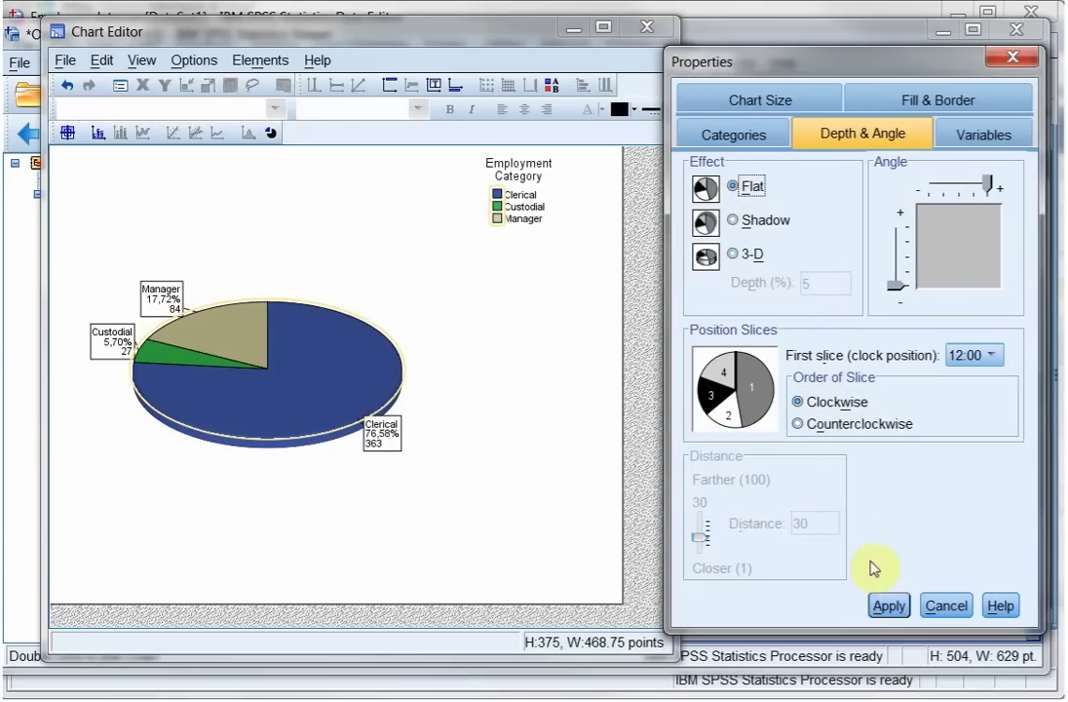
{"action": "left_click", "coordinate": [888, 605]}
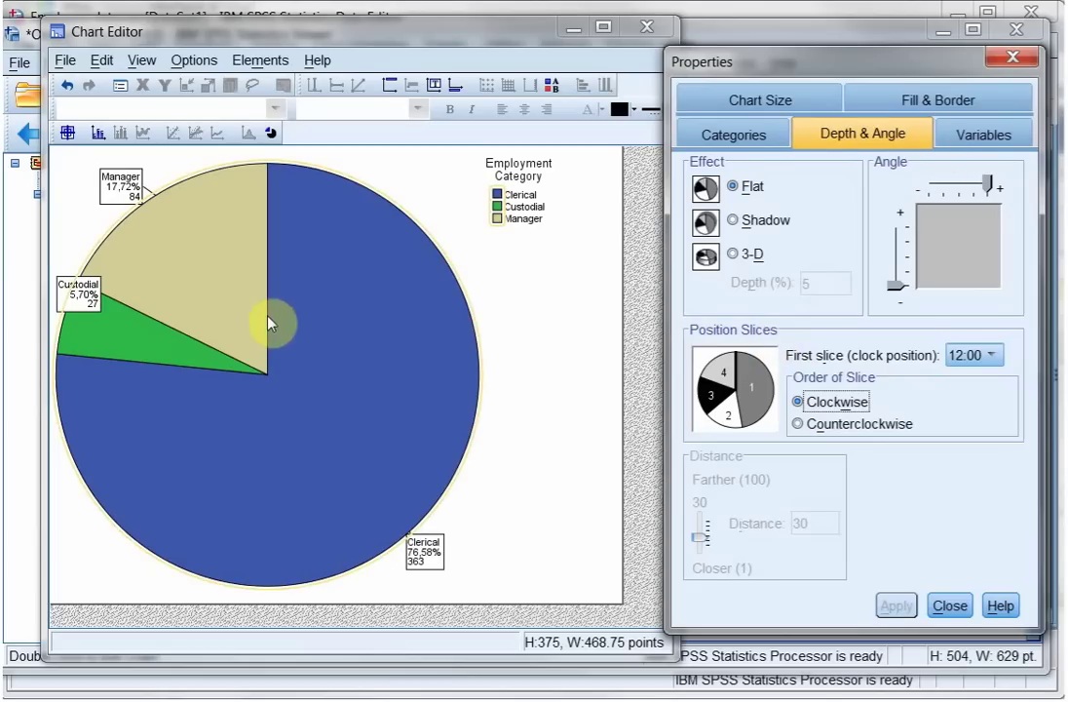
Give the Manager slice an orange fill with a checkered pattern
{"action": "left_click", "coordinate": [211, 280]}
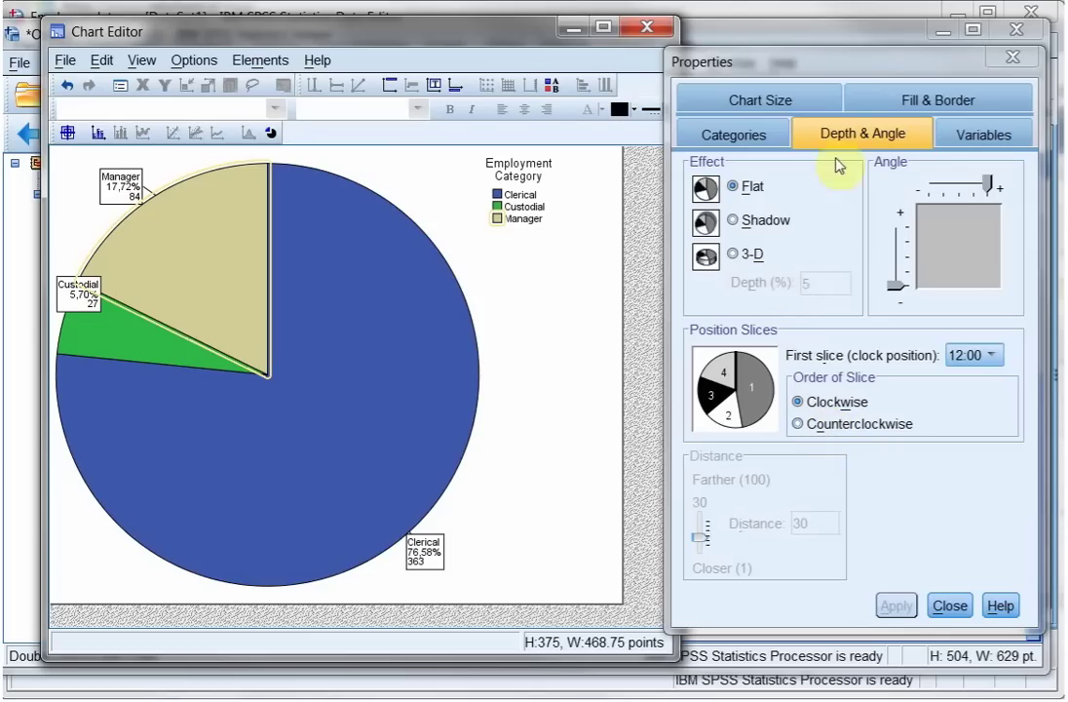
{"action": "left_click", "coordinate": [939, 102]}
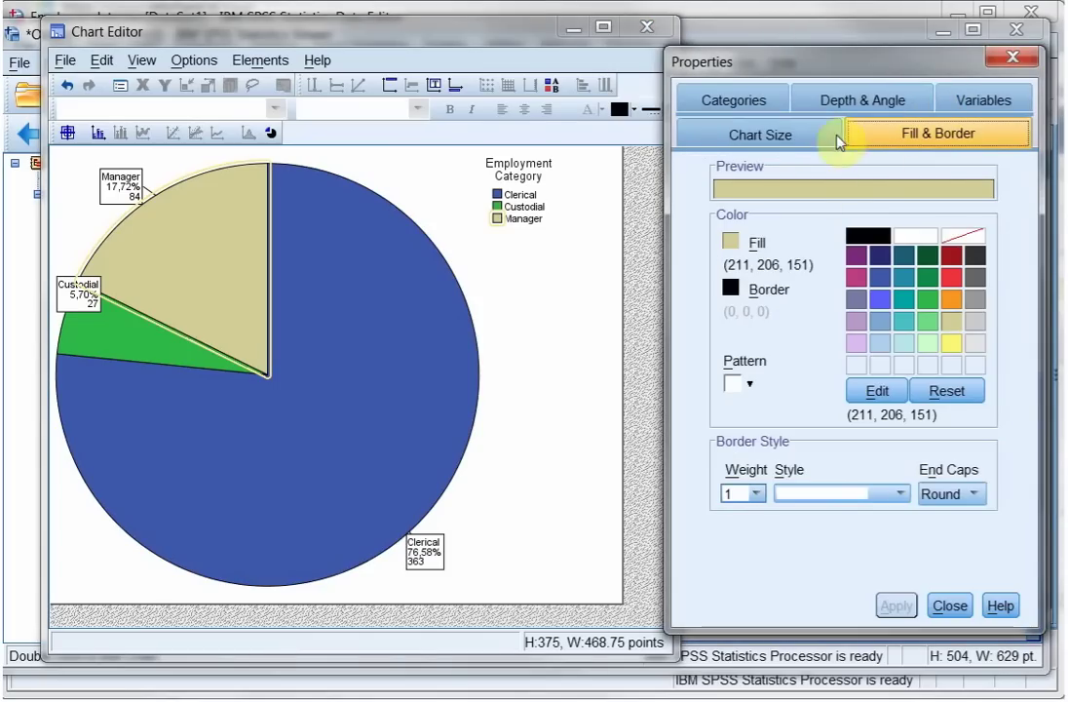
{"action": "left_click", "coordinate": [951, 301]}
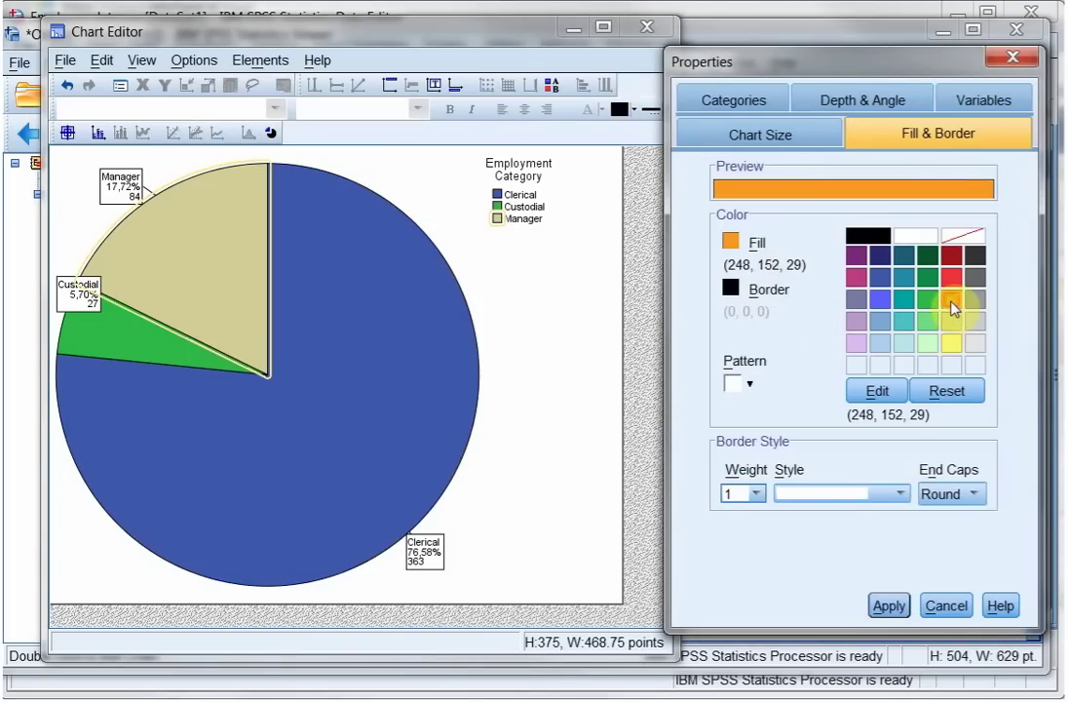
{"action": "left_click", "coordinate": [746, 384]}
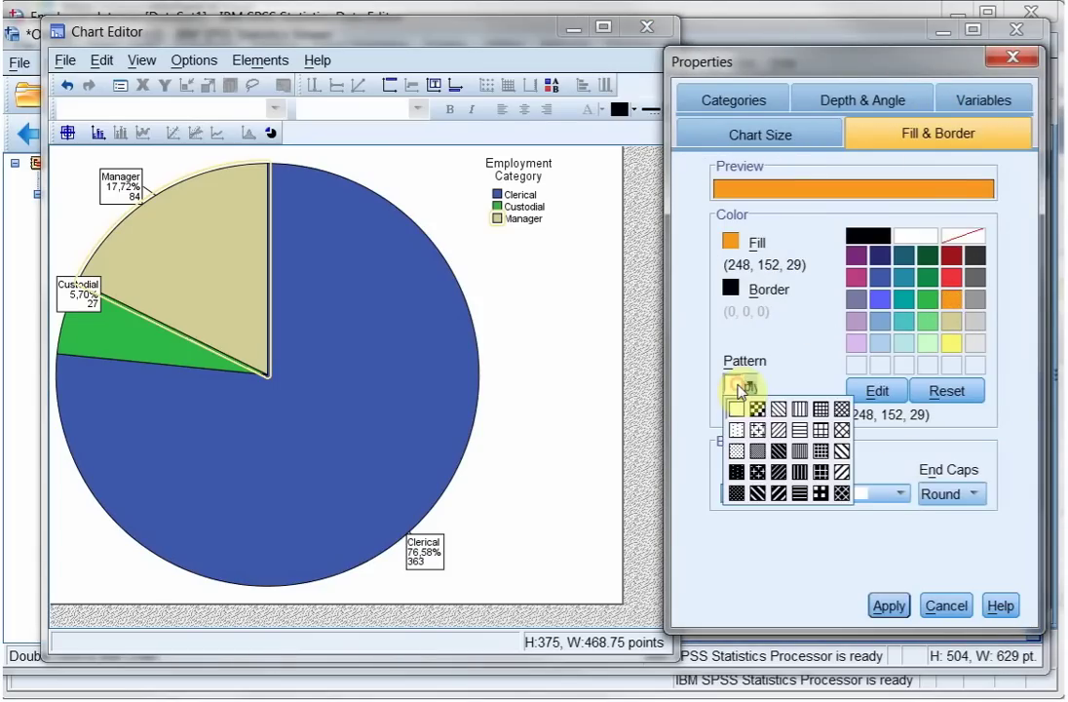
{"action": "left_click", "coordinate": [759, 410]}
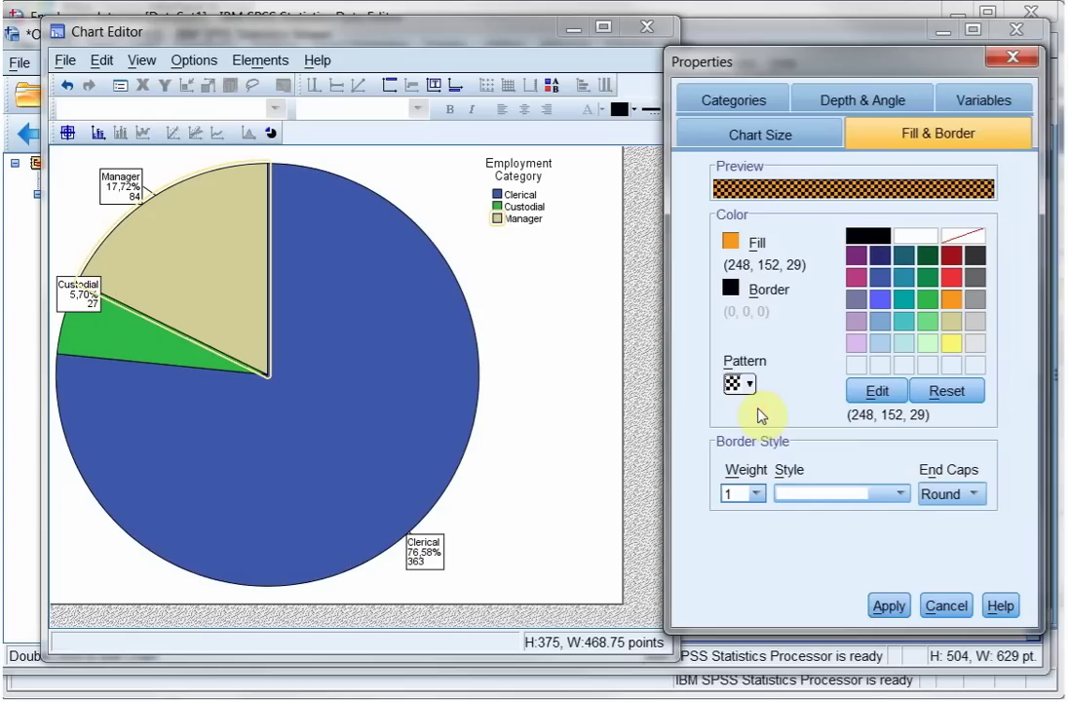
{"action": "left_click", "coordinate": [885, 609]}
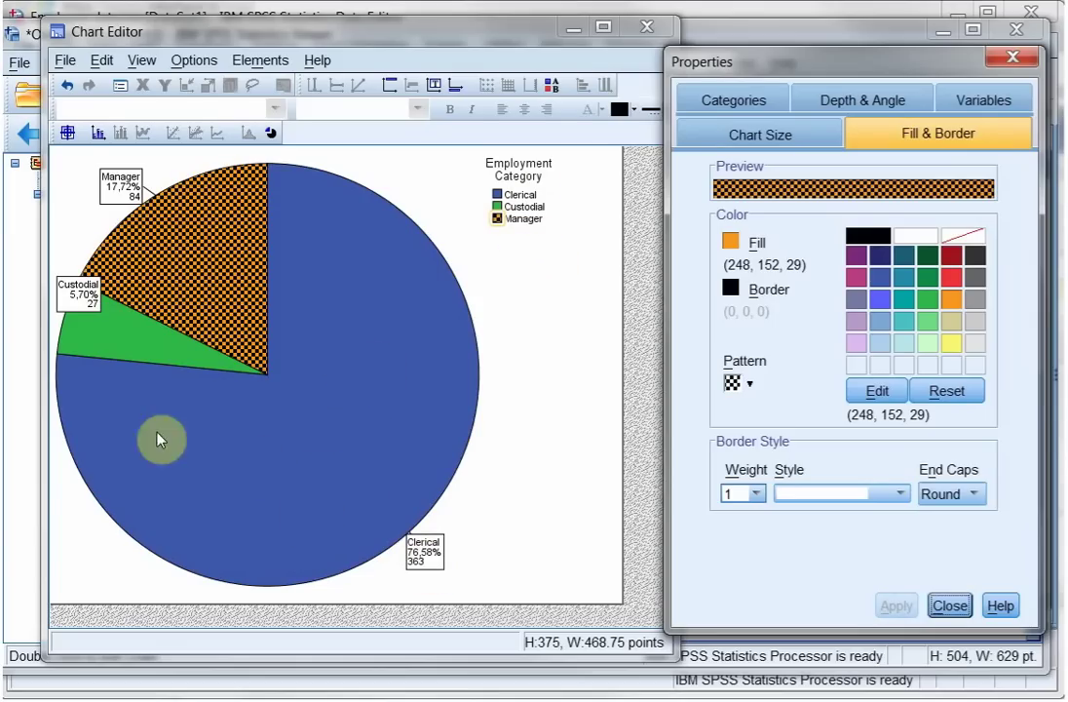
Hide the Employment Category legend and close the Chart Editor
{"action": "left_click", "coordinate": [194, 62]}
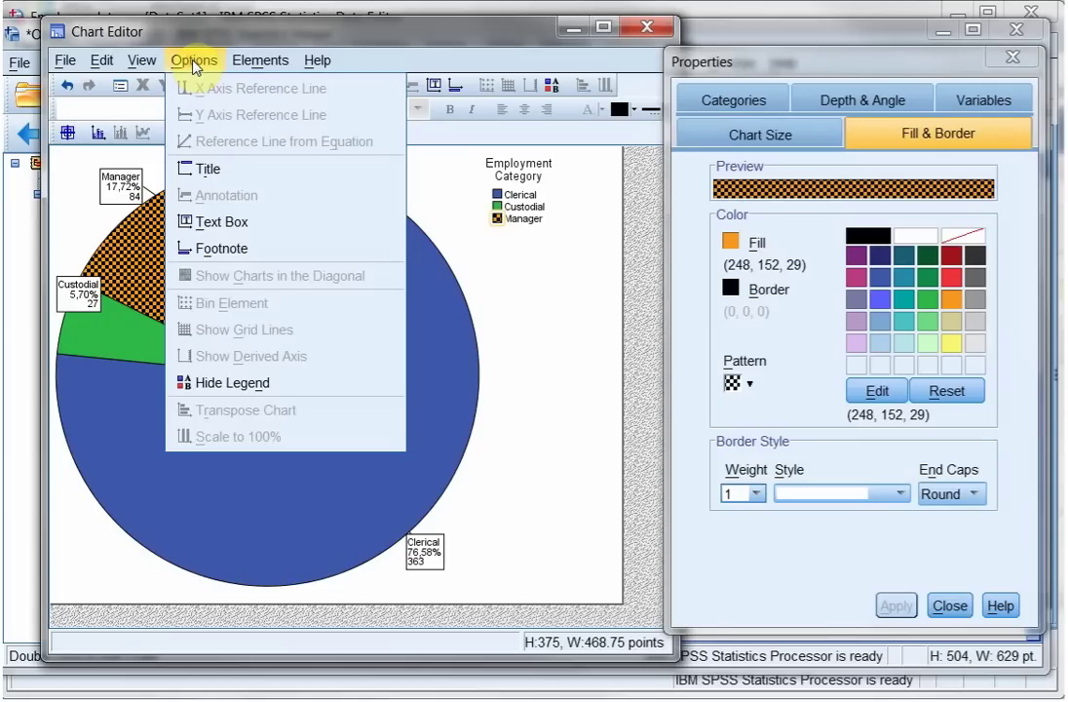
{"action": "left_click", "coordinate": [261, 378]}
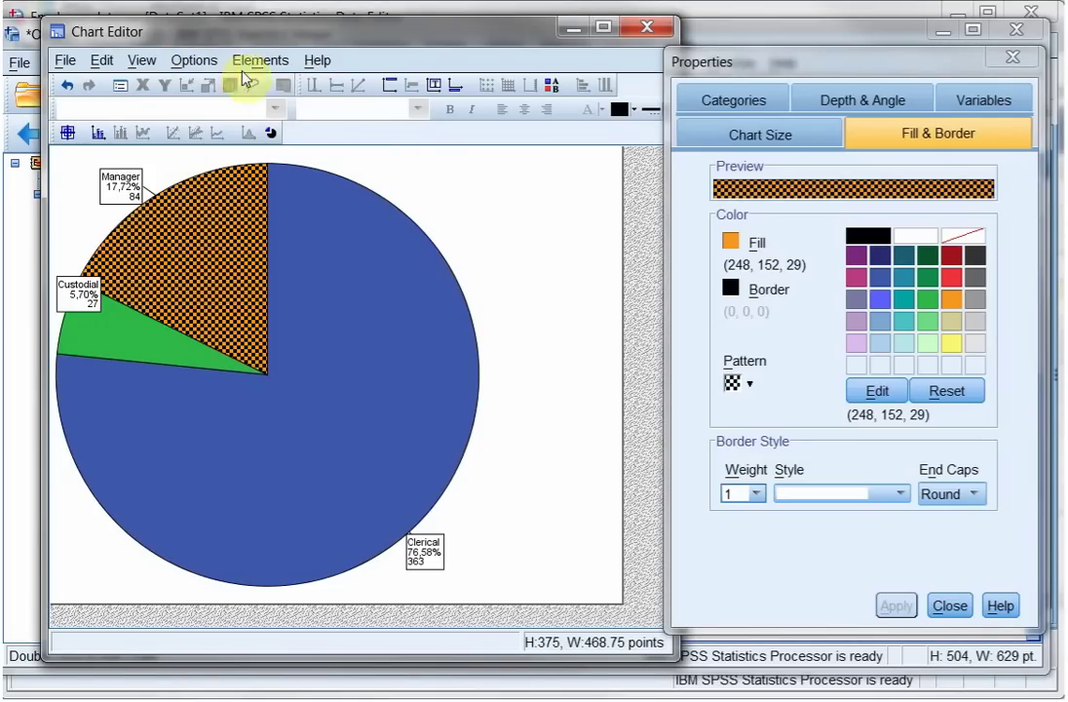
{"action": "left_click", "coordinate": [651, 29]}
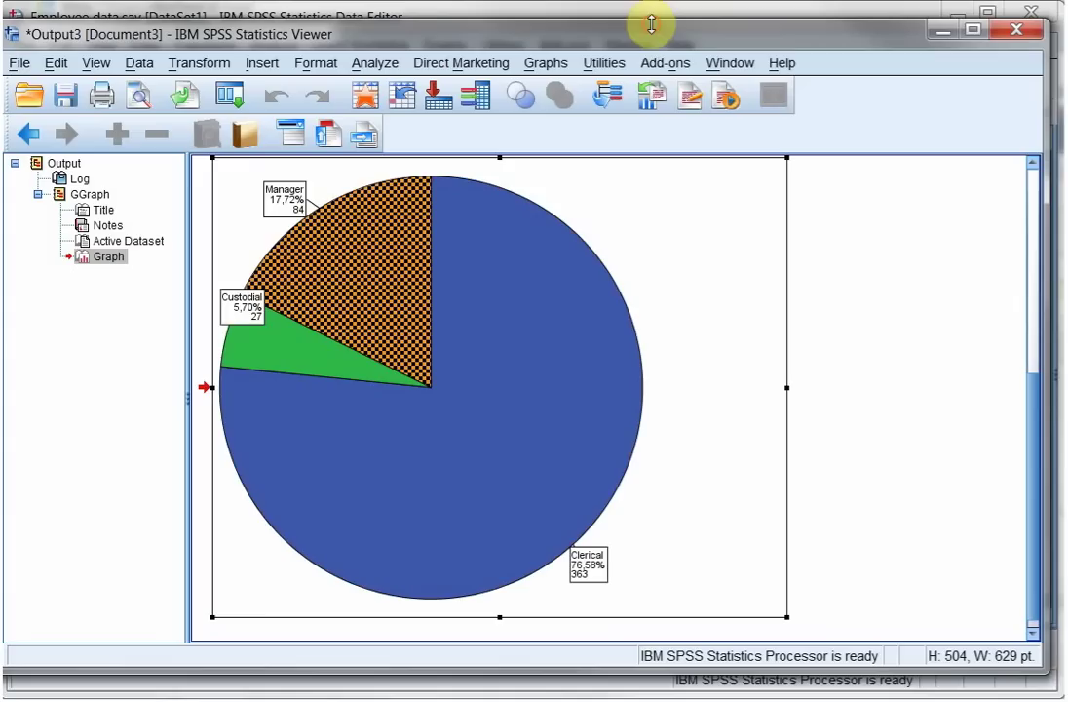
{"action": "left_click", "coordinate": [615, 460]}
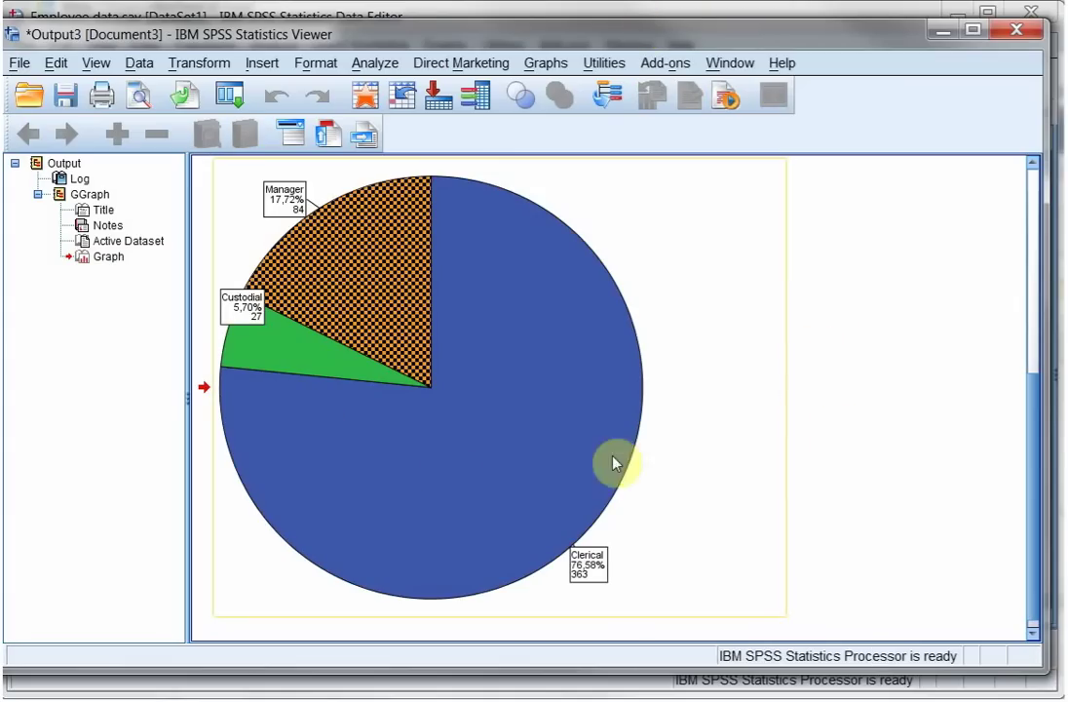
{"action": "left_click", "coordinate": [859, 363]}
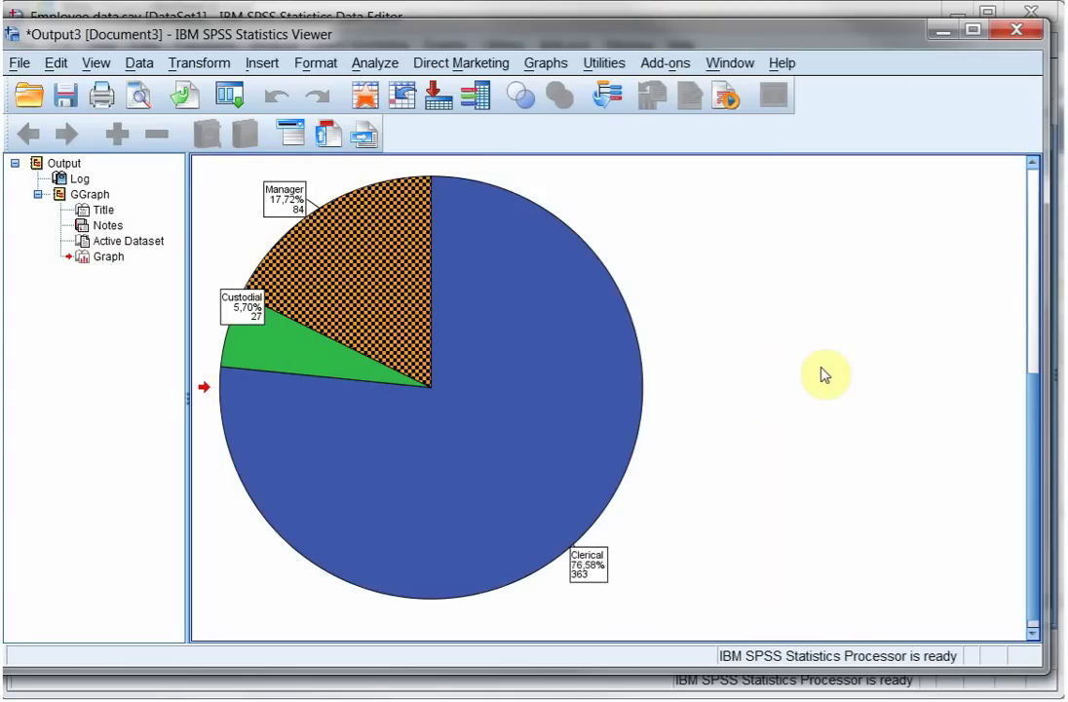
{"action": "scroll", "coordinate": [826, 372], "scroll_direction": "down", "scroll_amount": 1}
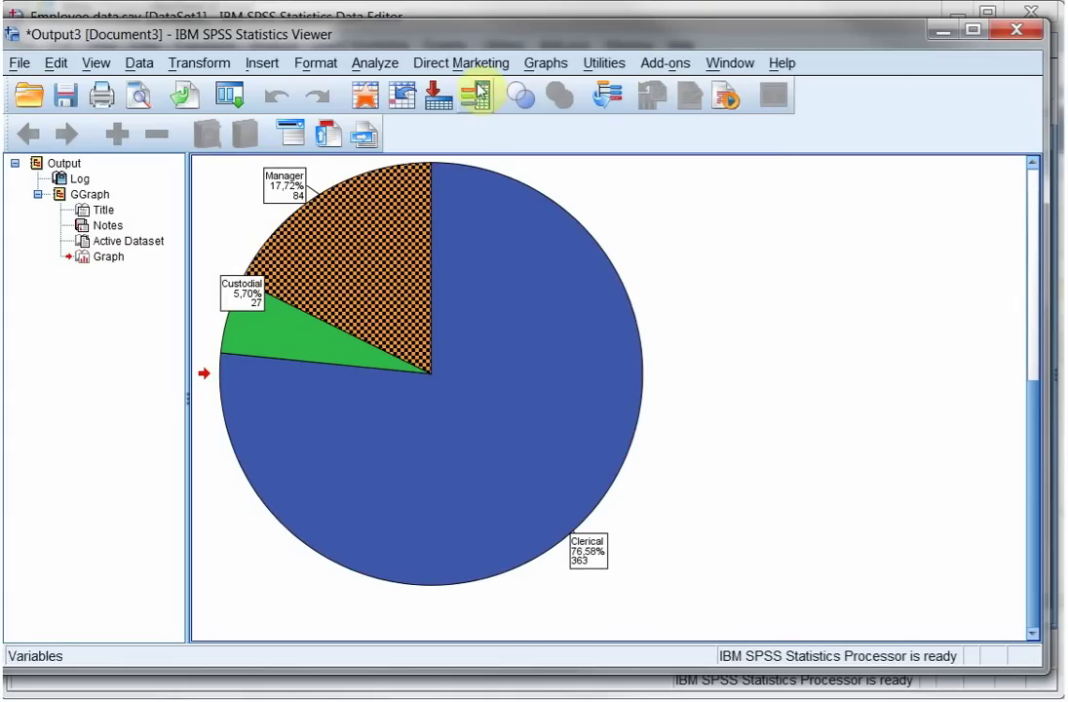
Use the Graphboard Template Chooser to make a Bar of Counts for Employment Category
{"action": "left_click", "coordinate": [541, 63]}
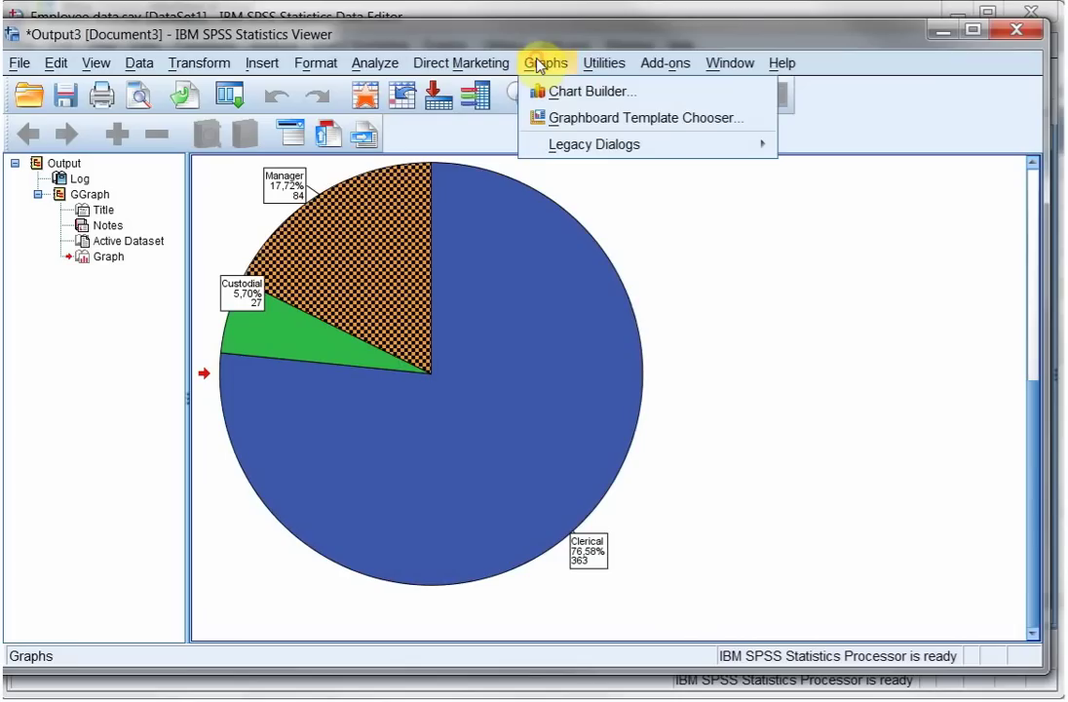
{"action": "left_click", "coordinate": [575, 119]}
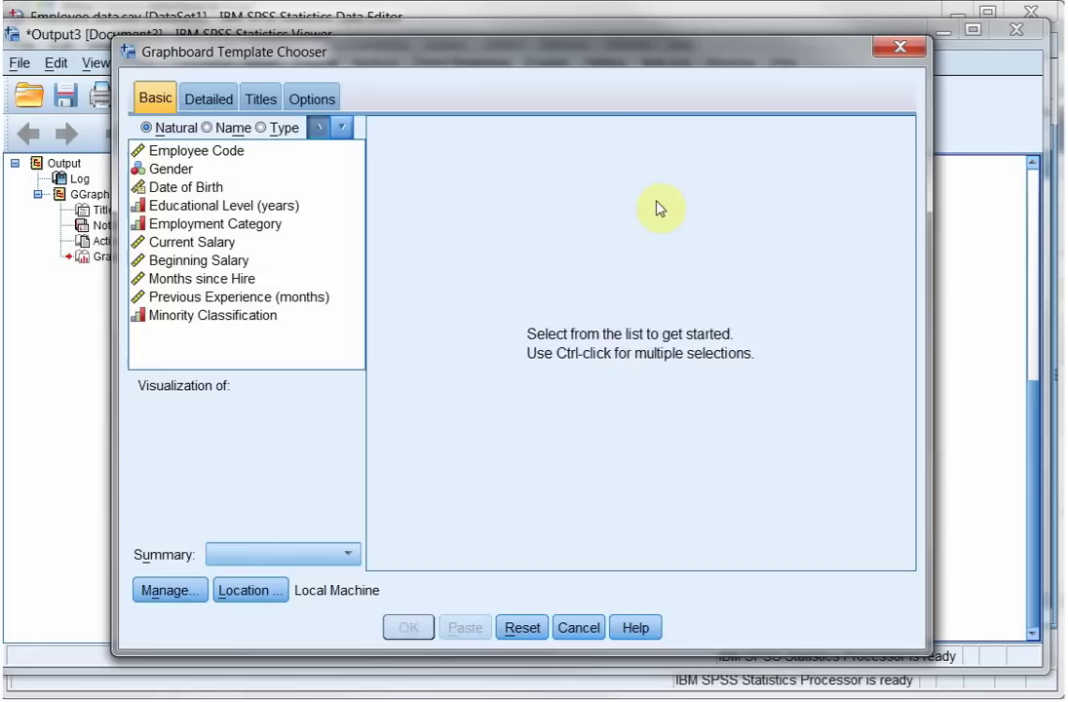
{"action": "left_click", "coordinate": [523, 627]}
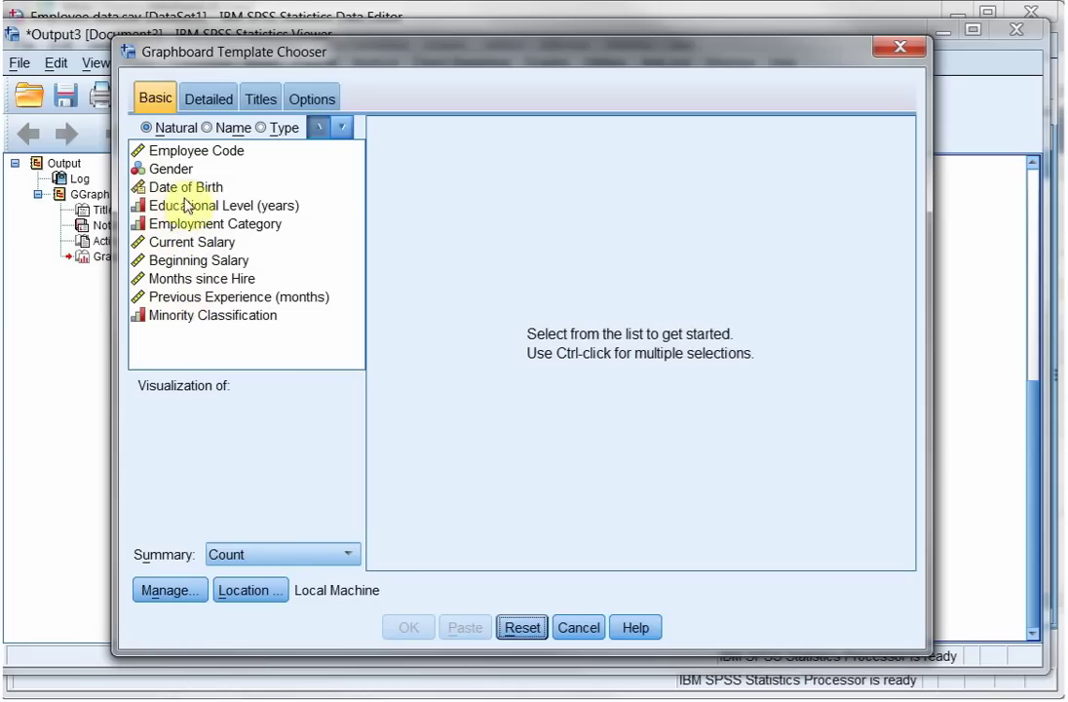
{"action": "left_click", "coordinate": [170, 224]}
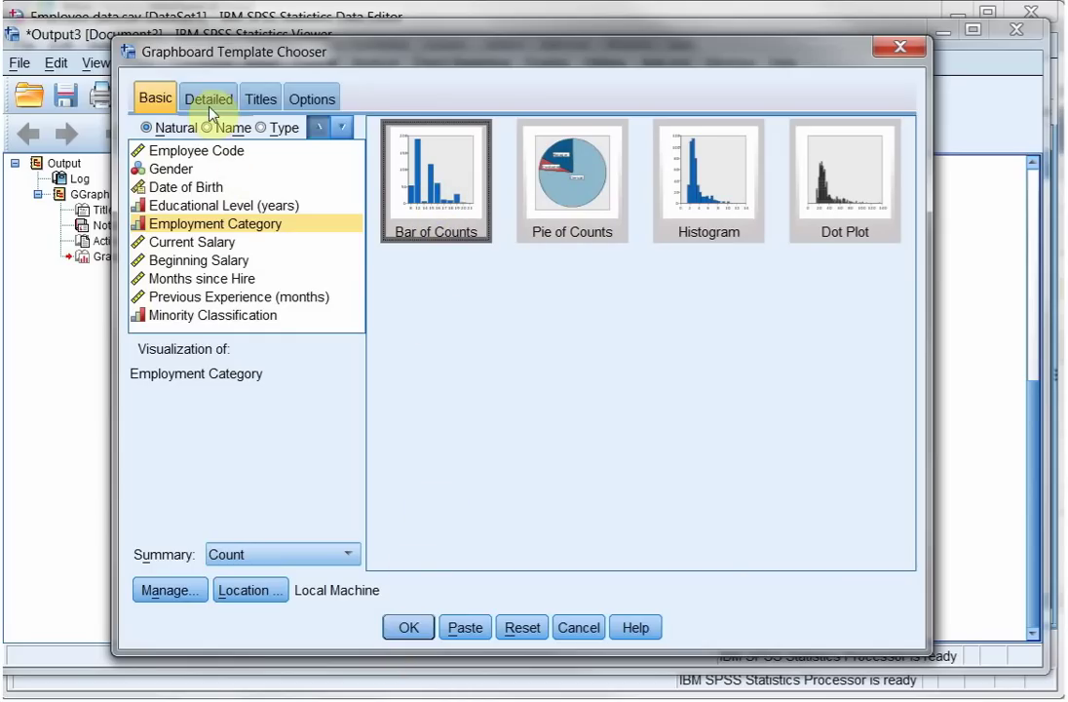
{"action": "left_click", "coordinate": [408, 628]}
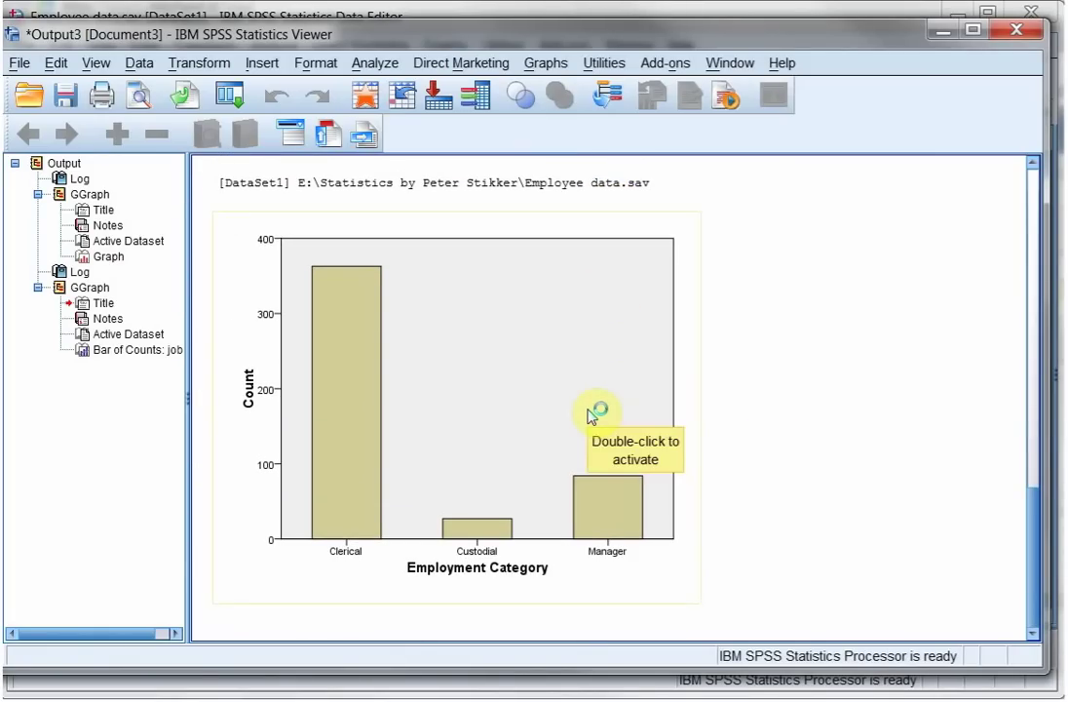
{"action": "left_click", "coordinate": [544, 65]}
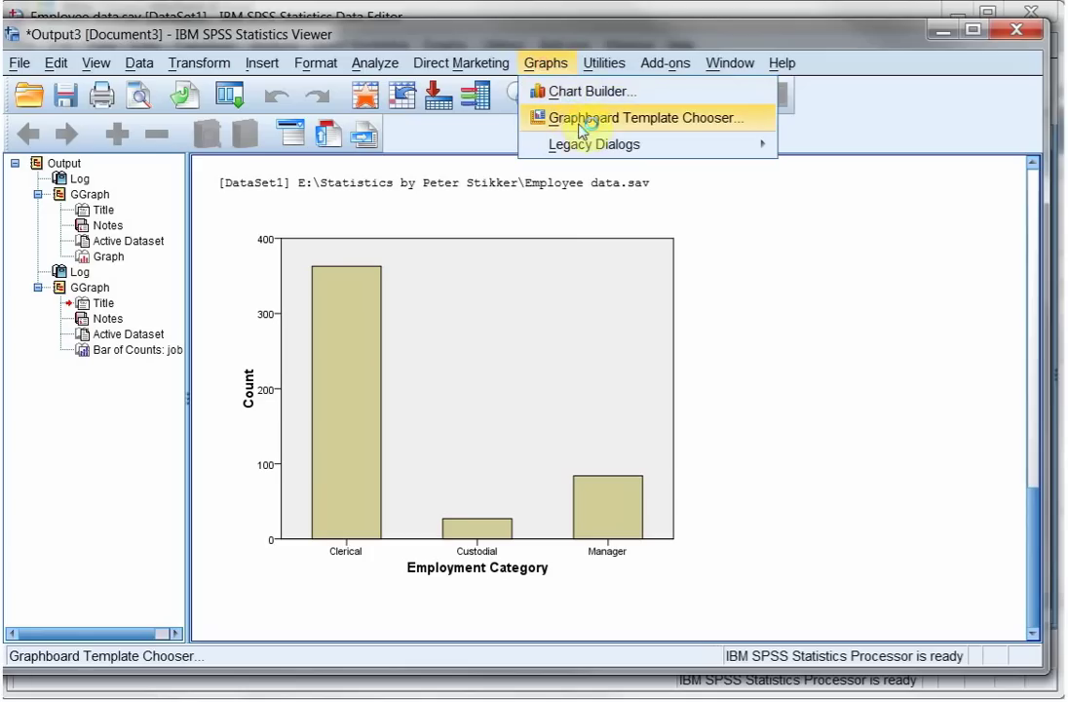
{"action": "mouse_move", "coordinate": [585, 144]}
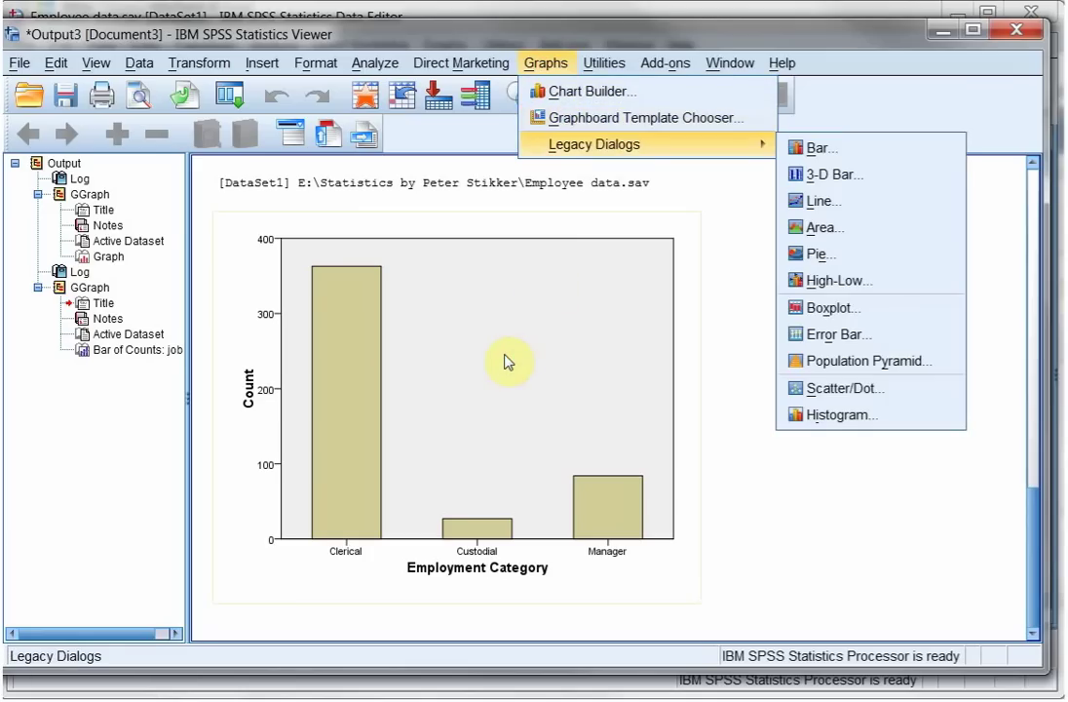
{"action": "double_click", "coordinate": [506, 362]}
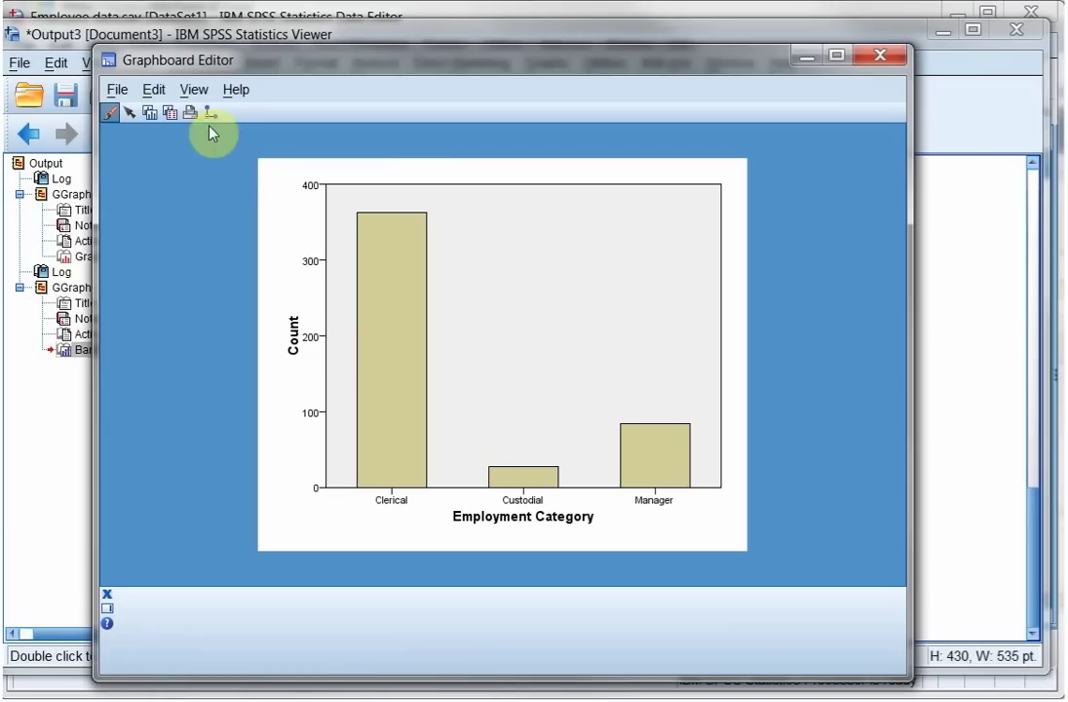
{"action": "left_click_drag", "start_coordinate": [202, 56], "coordinate": [181, 45]}
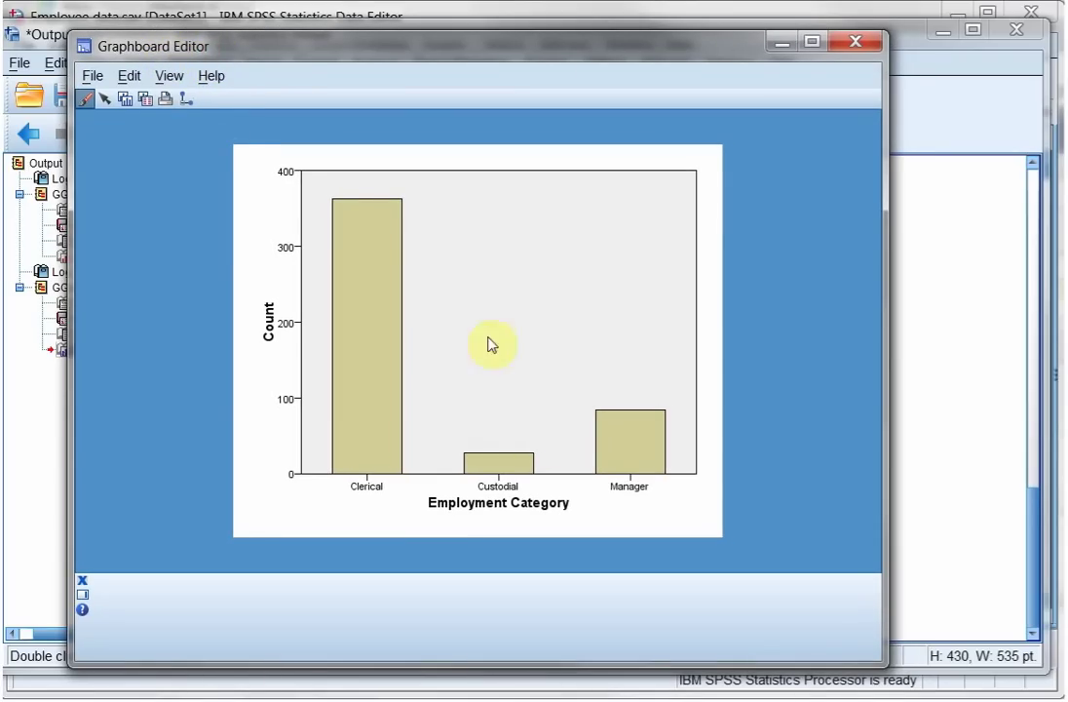
{"action": "left_click", "coordinate": [857, 43]}
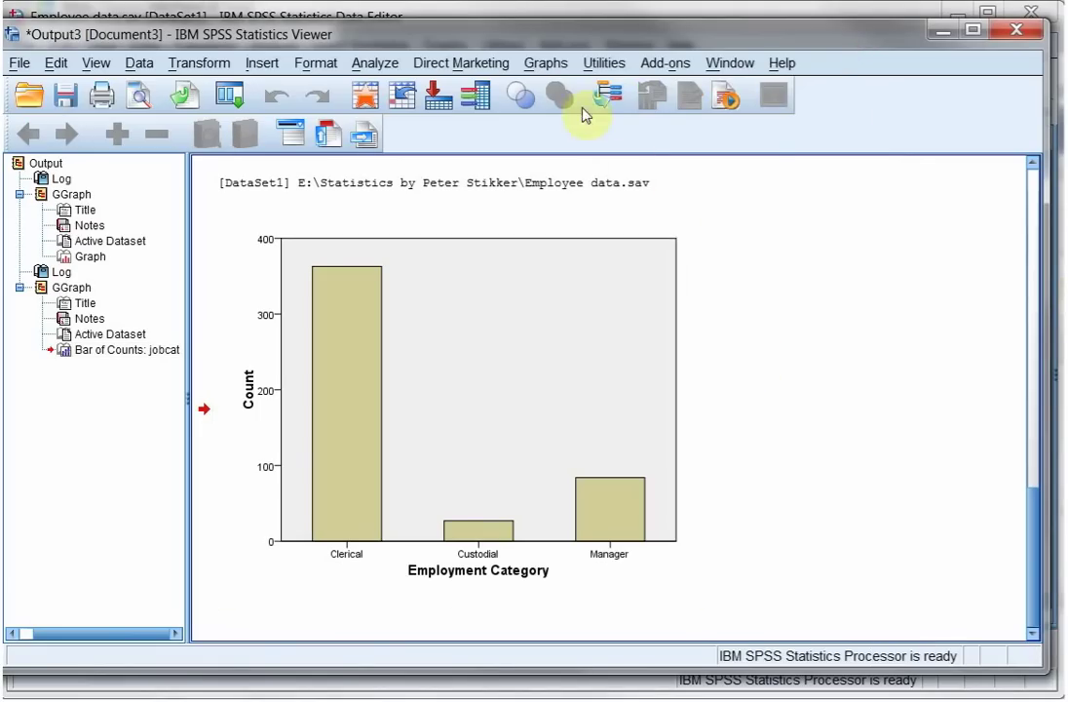
Start a legacy clustered bar chart and reset its previous variable assignments
{"action": "left_click", "coordinate": [547, 64]}
{"action": "mouse_move", "coordinate": [579, 148]}
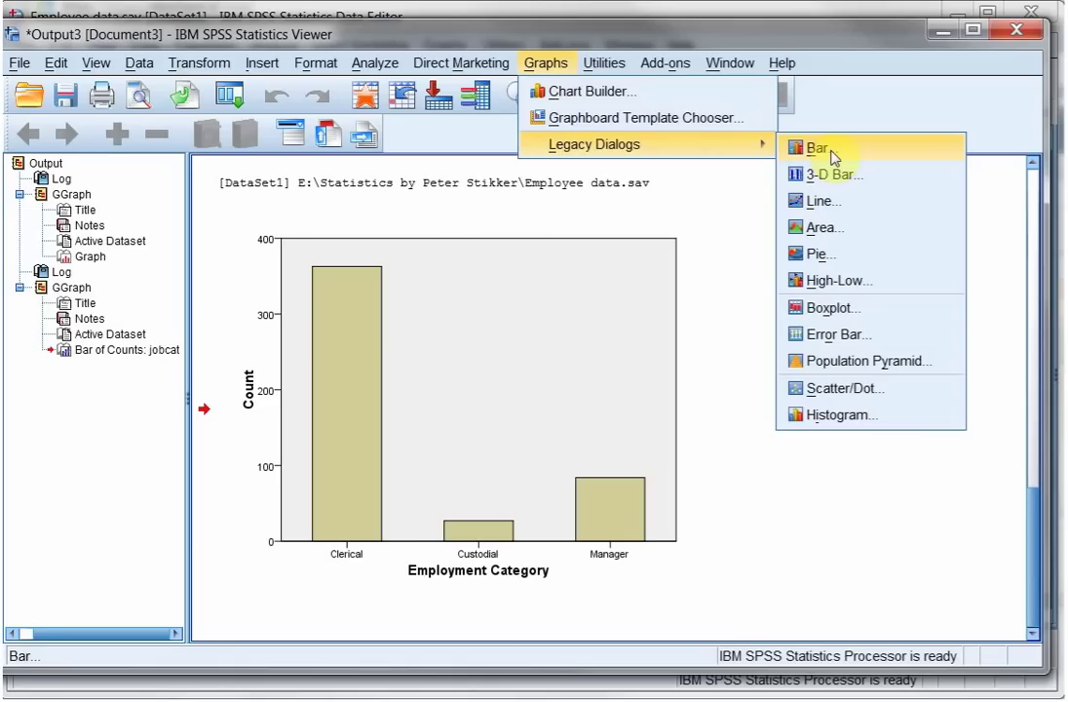
{"action": "left_click", "coordinate": [834, 156]}
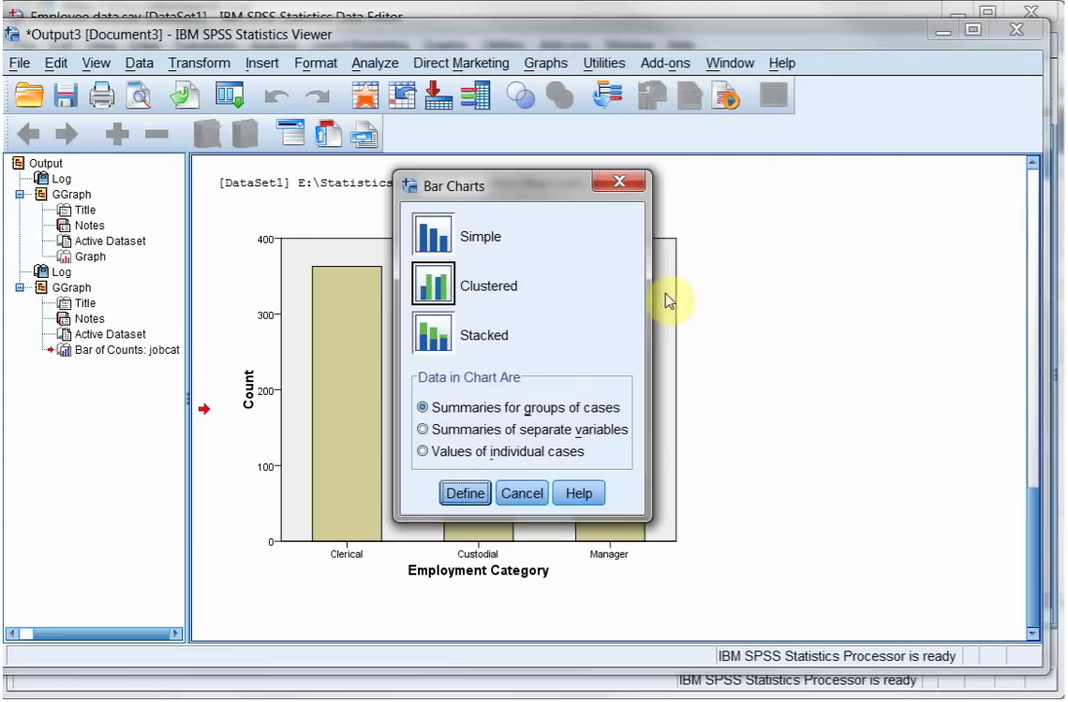
{"action": "left_click", "coordinate": [437, 291]}
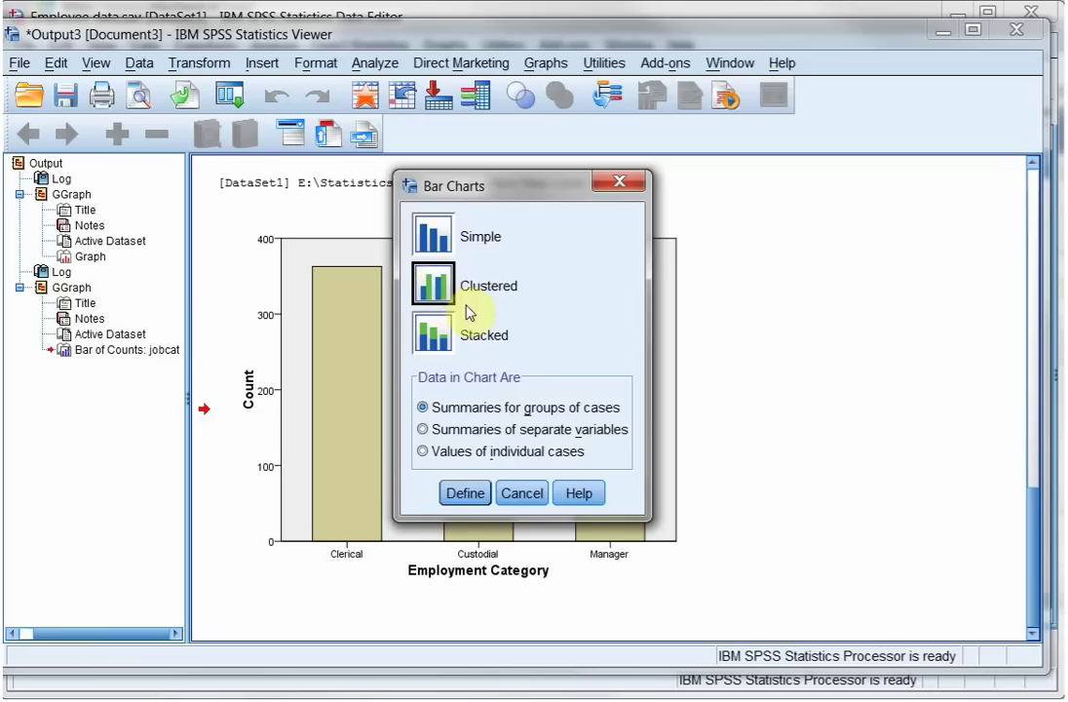
{"action": "left_click", "coordinate": [465, 494]}
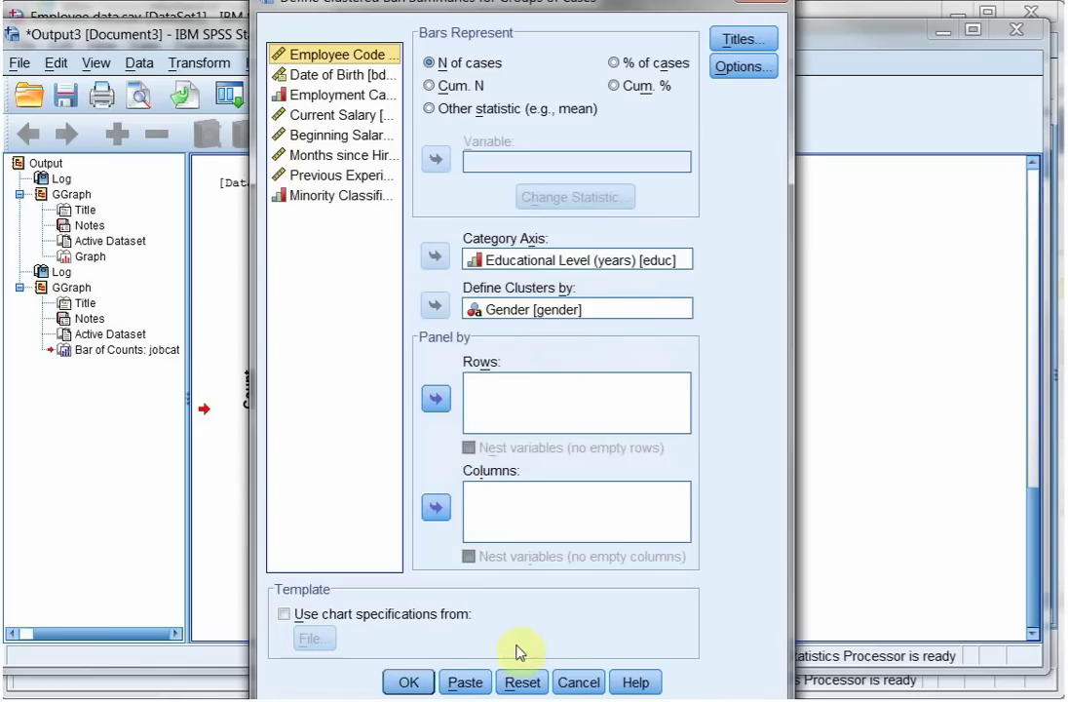
{"action": "left_click", "coordinate": [517, 681]}
Cluster by Gender with Employment Category on the category axis and create the chart
{"action": "left_click", "coordinate": [312, 76]}
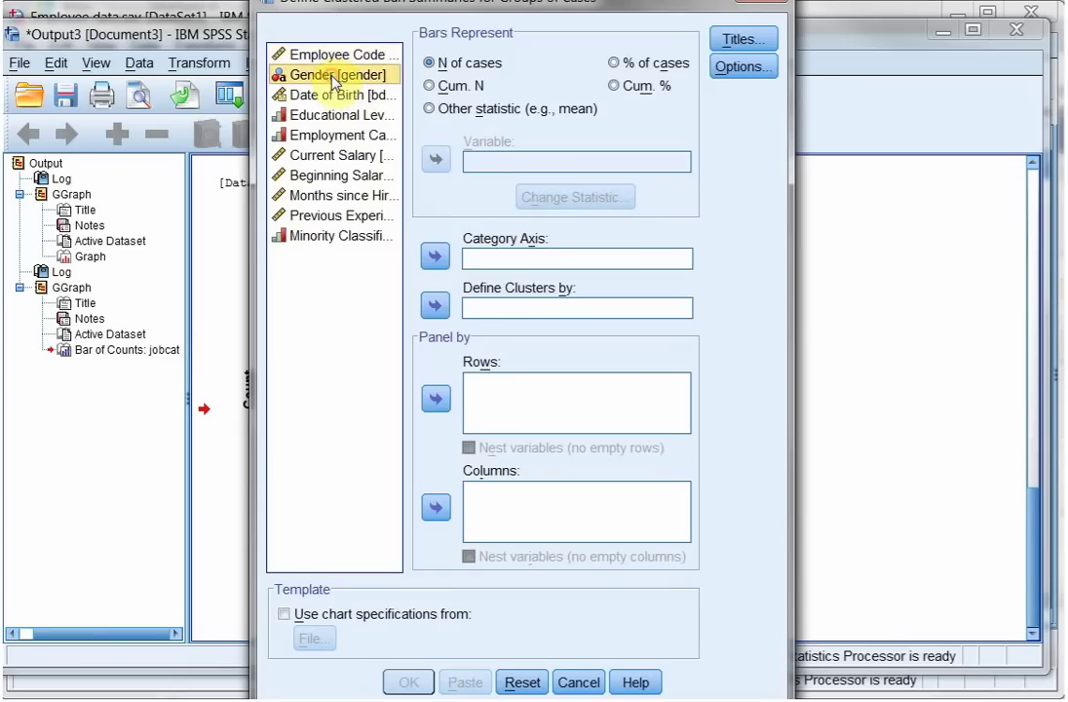
{"action": "left_click", "coordinate": [436, 308]}
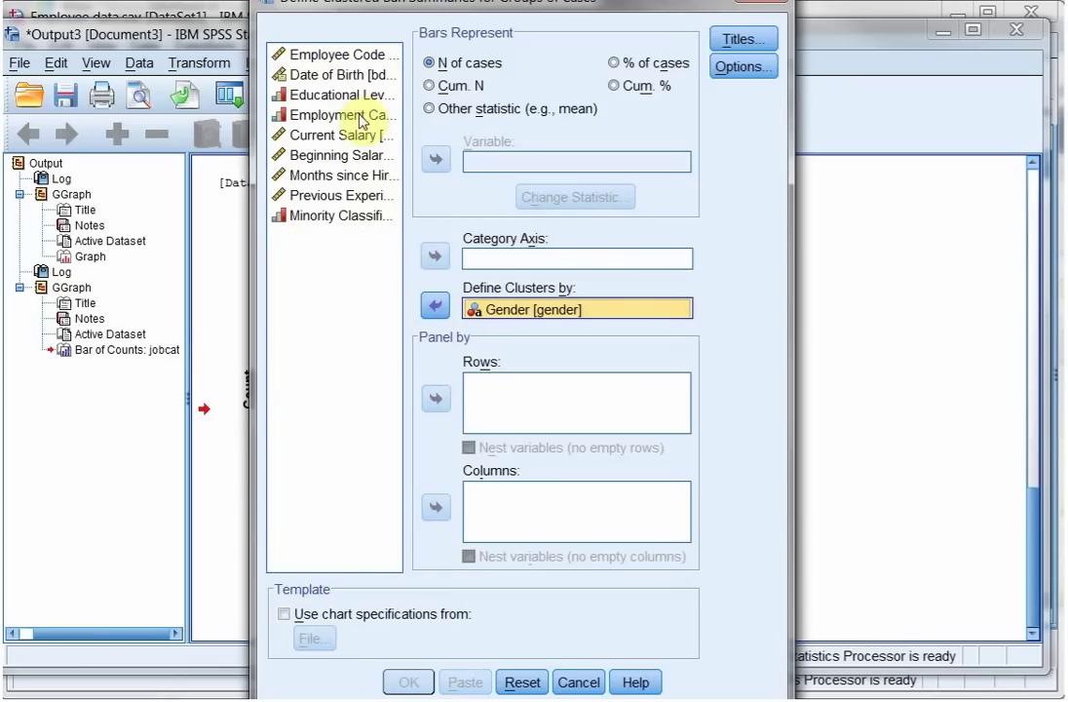
{"action": "left_click", "coordinate": [325, 97]}
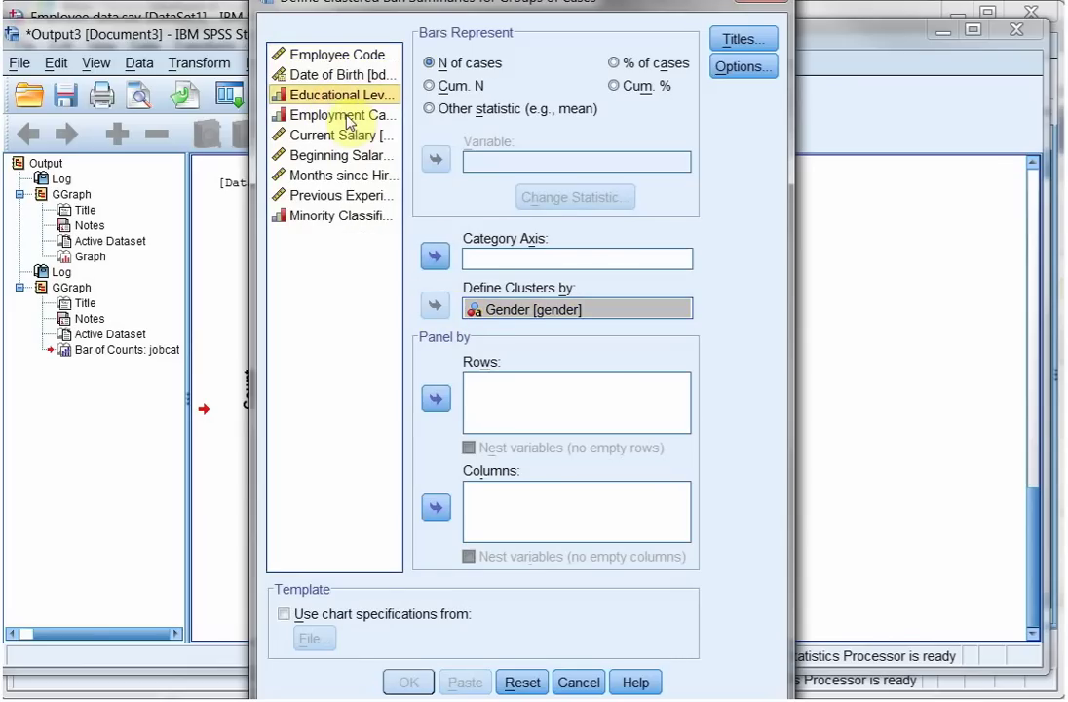
{"action": "left_click", "coordinate": [347, 117]}
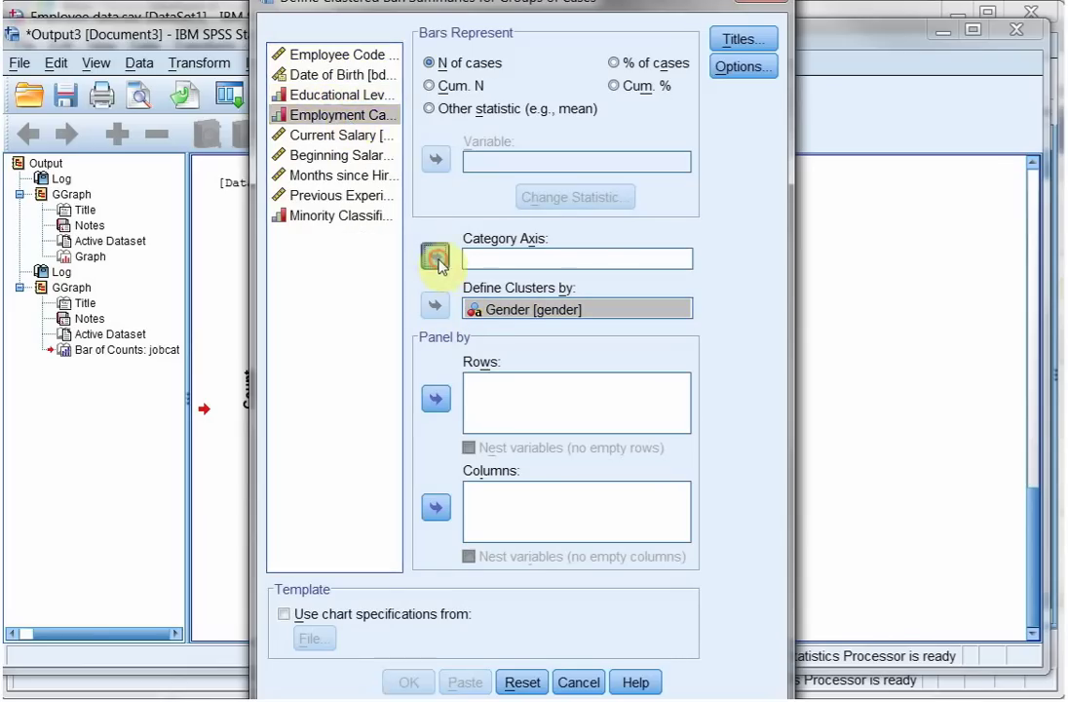
{"action": "left_click", "coordinate": [436, 257]}
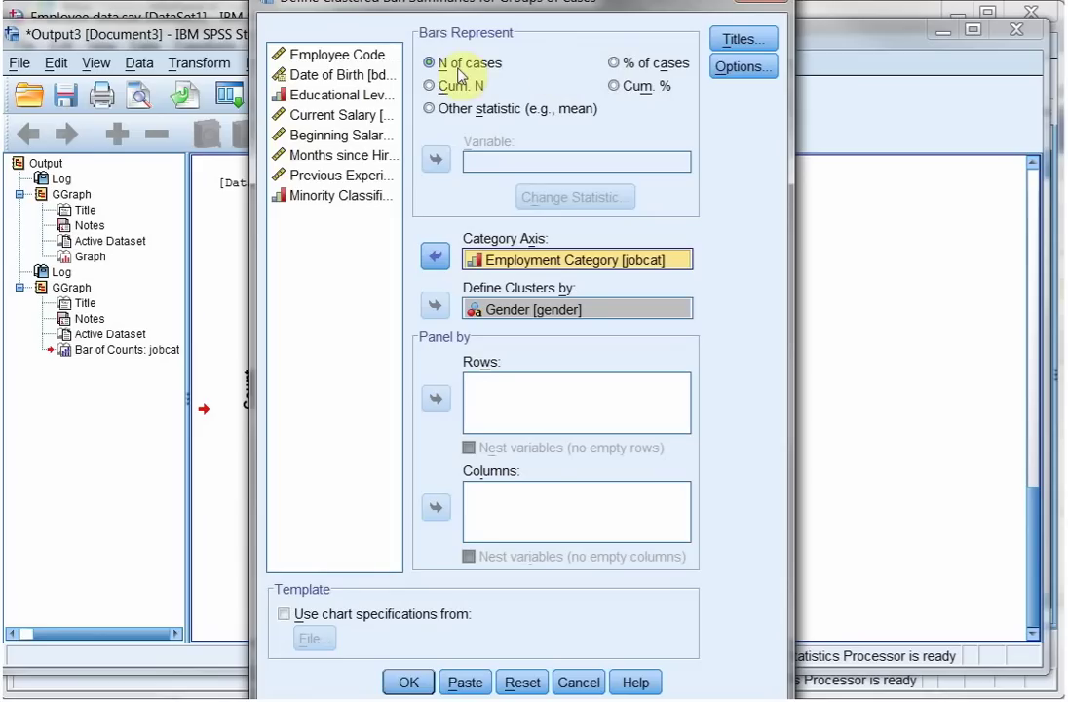
{"action": "left_click", "coordinate": [398, 682]}
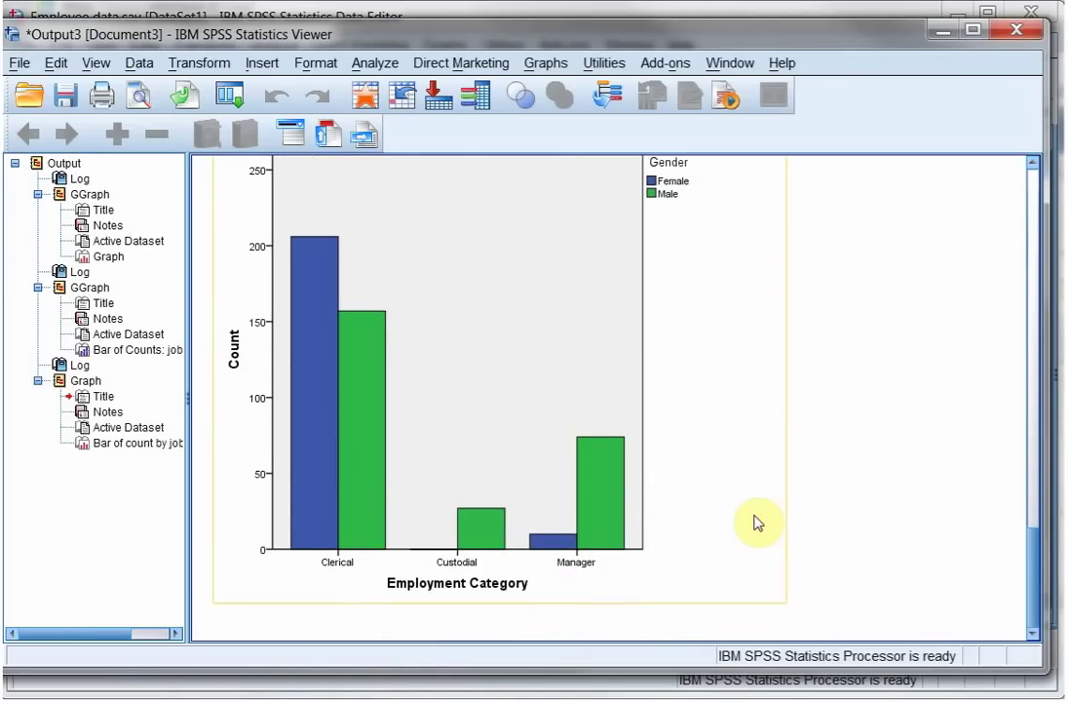
{"action": "scroll", "coordinate": [759, 519], "scroll_direction": "up", "scroll_amount": 1}
{"action": "scroll", "coordinate": [758, 520], "scroll_direction": "down", "scroll_amount": 1}
{"action": "left_click", "coordinate": [866, 497]}
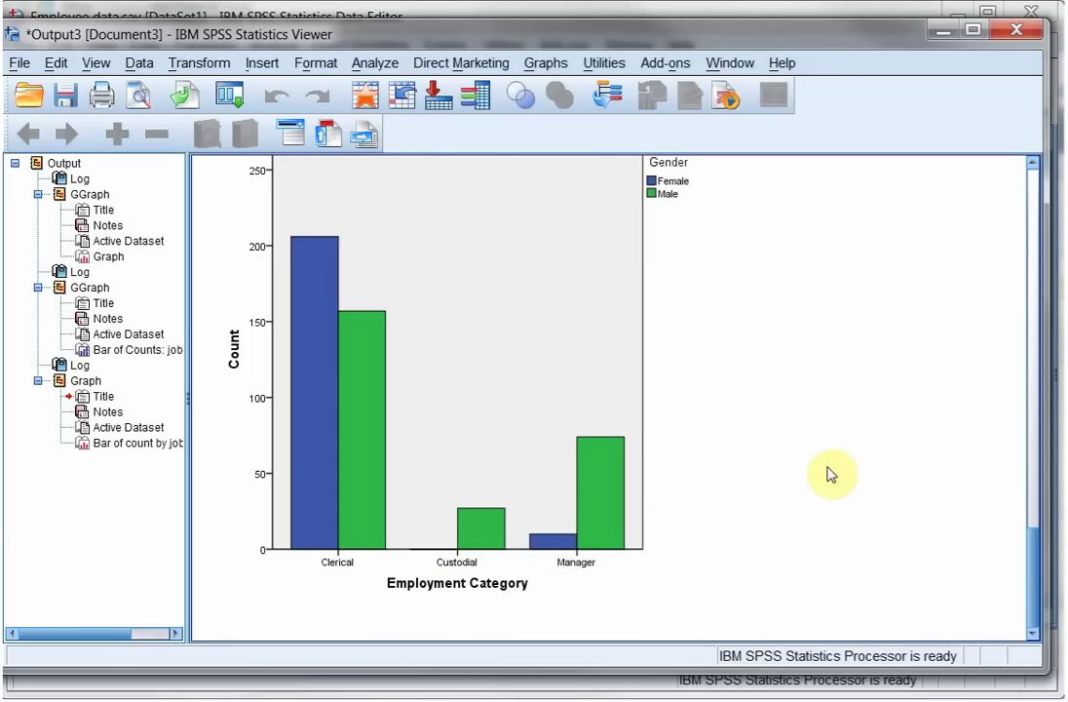
Run Frequencies on Employment Category with a pie chart as the chart output
{"action": "left_click", "coordinate": [532, 64]}
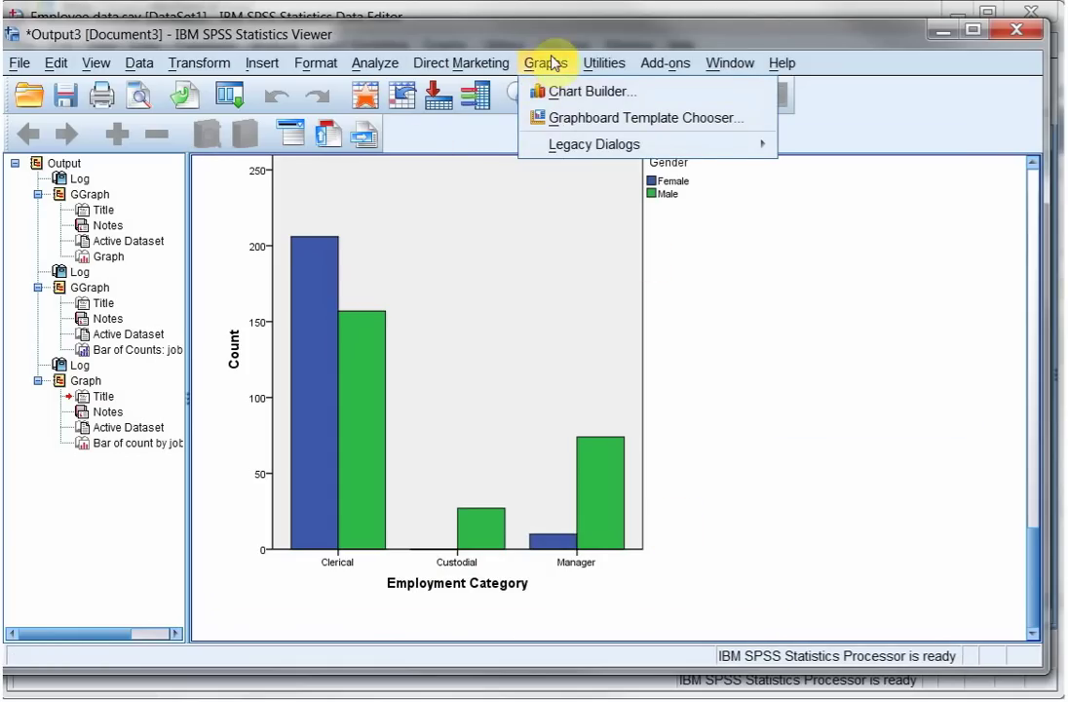
{"action": "mouse_move", "coordinate": [380, 68]}
{"action": "mouse_move", "coordinate": [394, 124]}
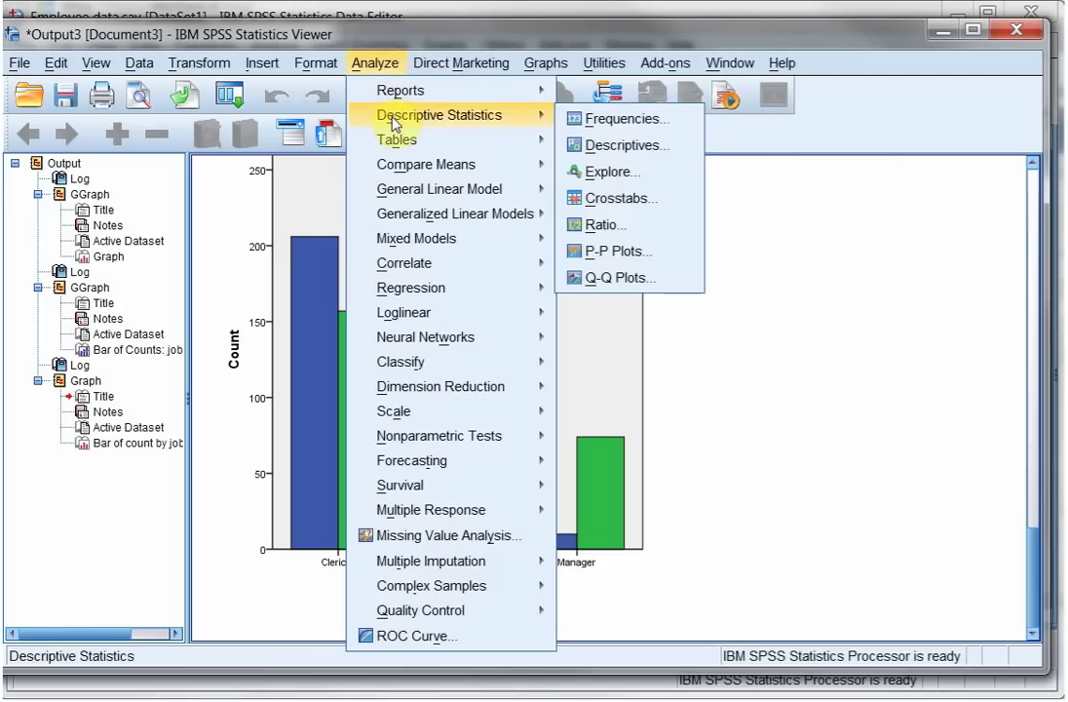
{"action": "left_click", "coordinate": [615, 124]}
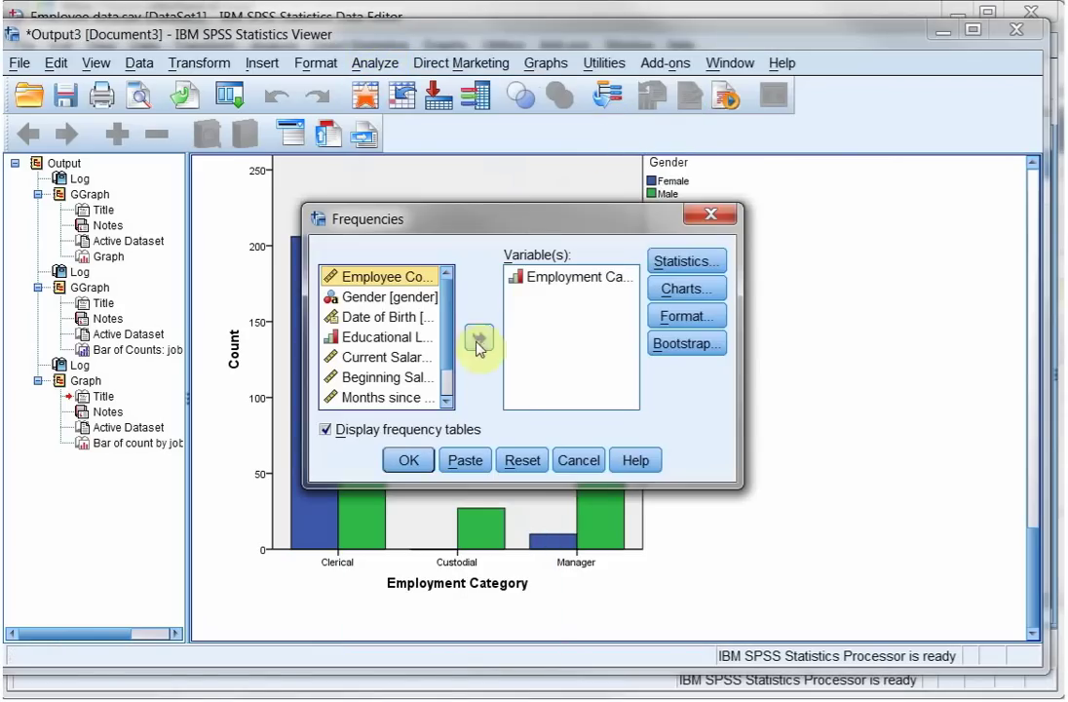
{"action": "left_click", "coordinate": [522, 462]}
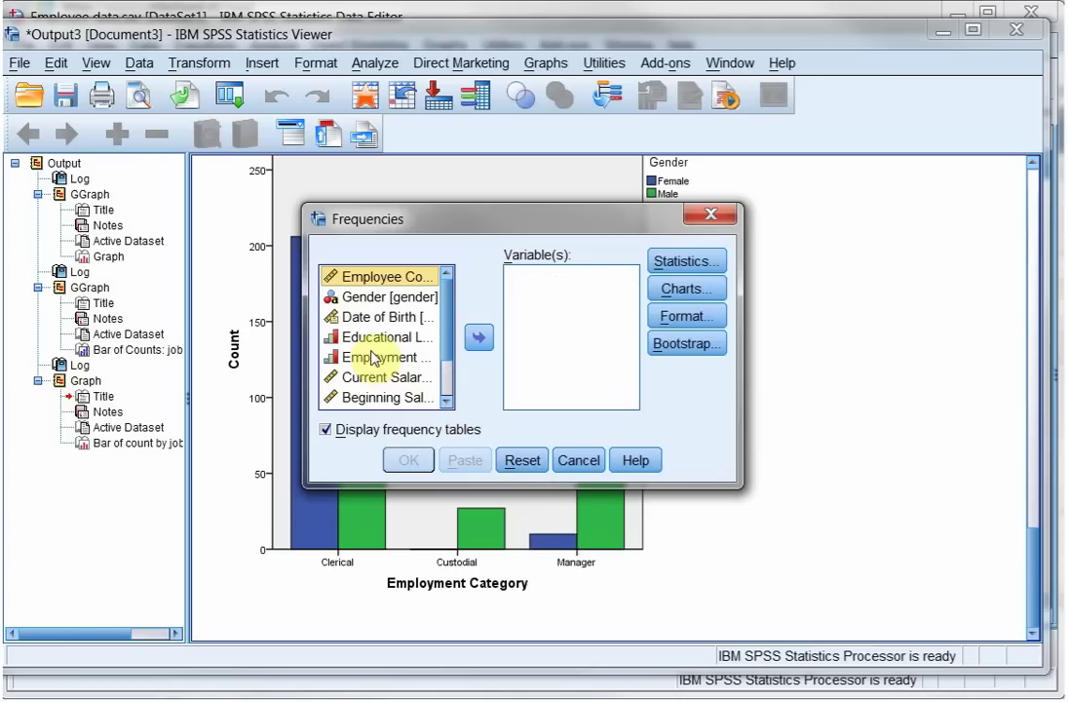
{"action": "left_click", "coordinate": [388, 359]}
{"action": "left_click", "coordinate": [478, 336]}
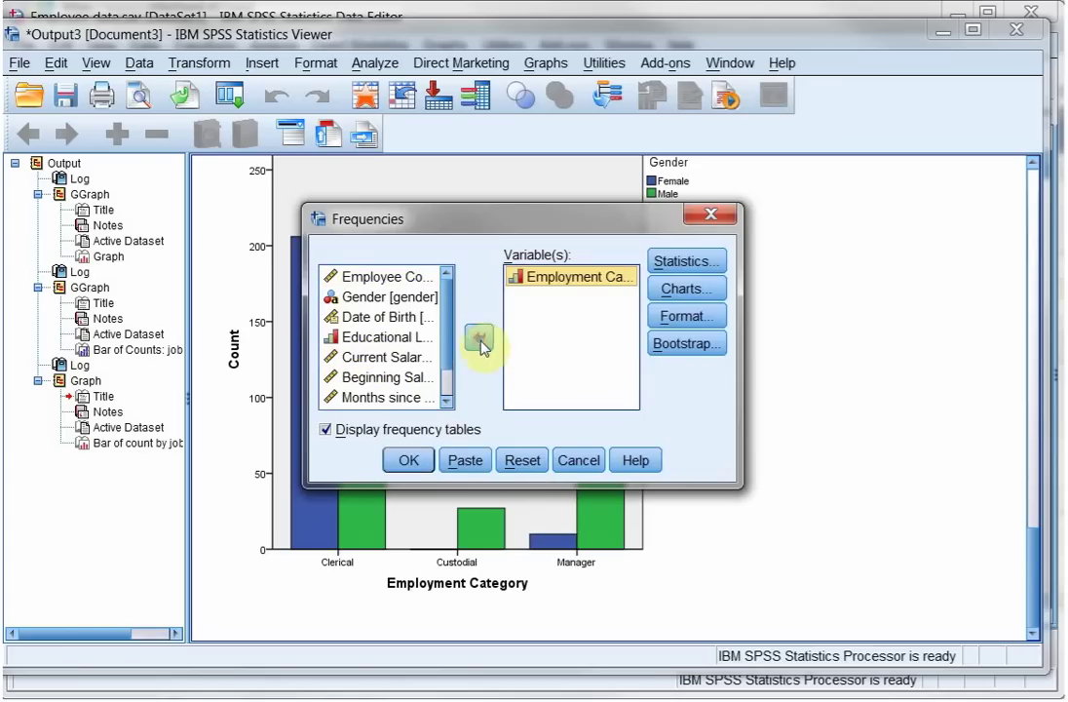
{"action": "left_click", "coordinate": [694, 290]}
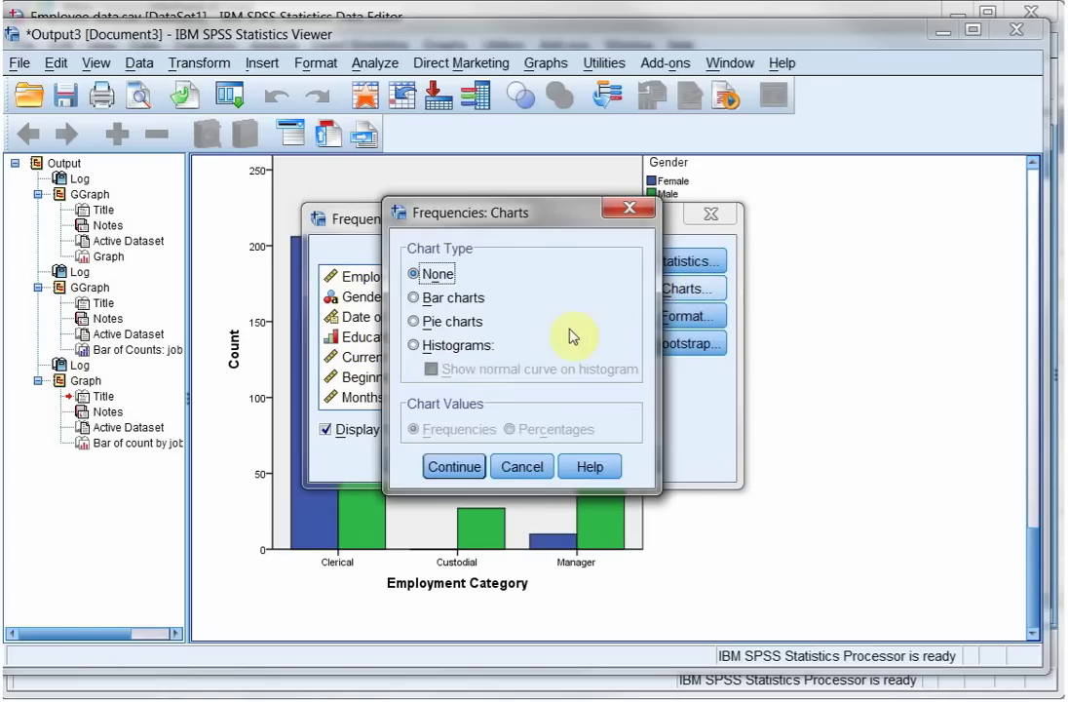
{"action": "left_click", "coordinate": [421, 321]}
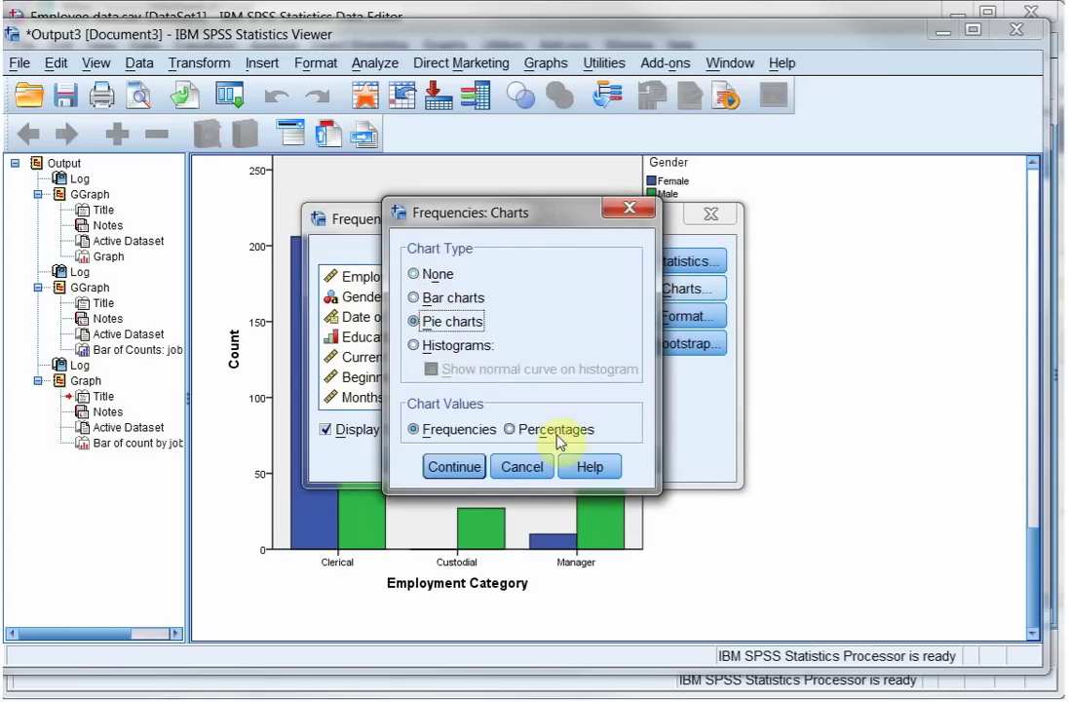
{"action": "left_click", "coordinate": [456, 468]}
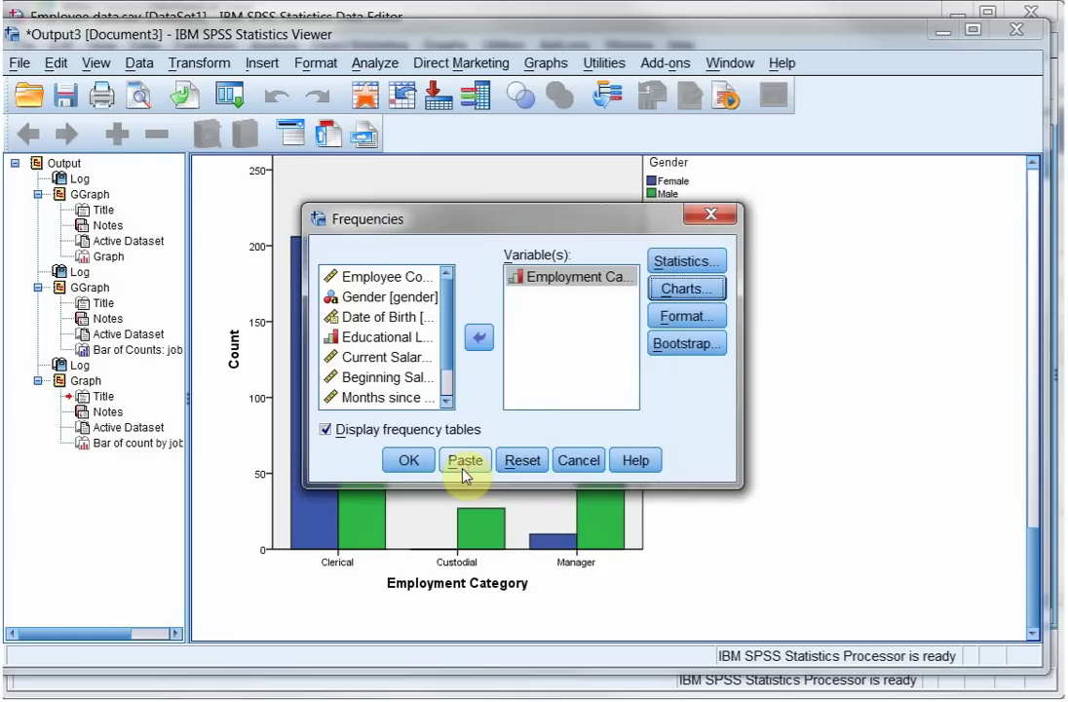
{"action": "left_click", "coordinate": [410, 462]}
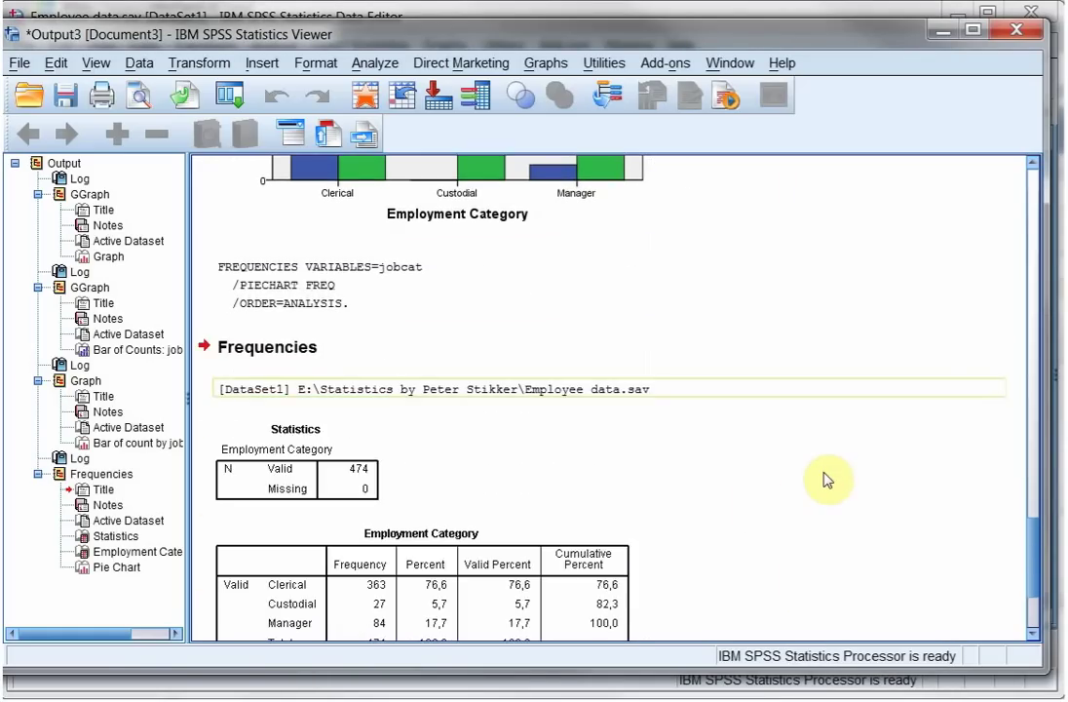
{"action": "scroll", "coordinate": [827, 479], "scroll_direction": "down", "scroll_amount": 5}
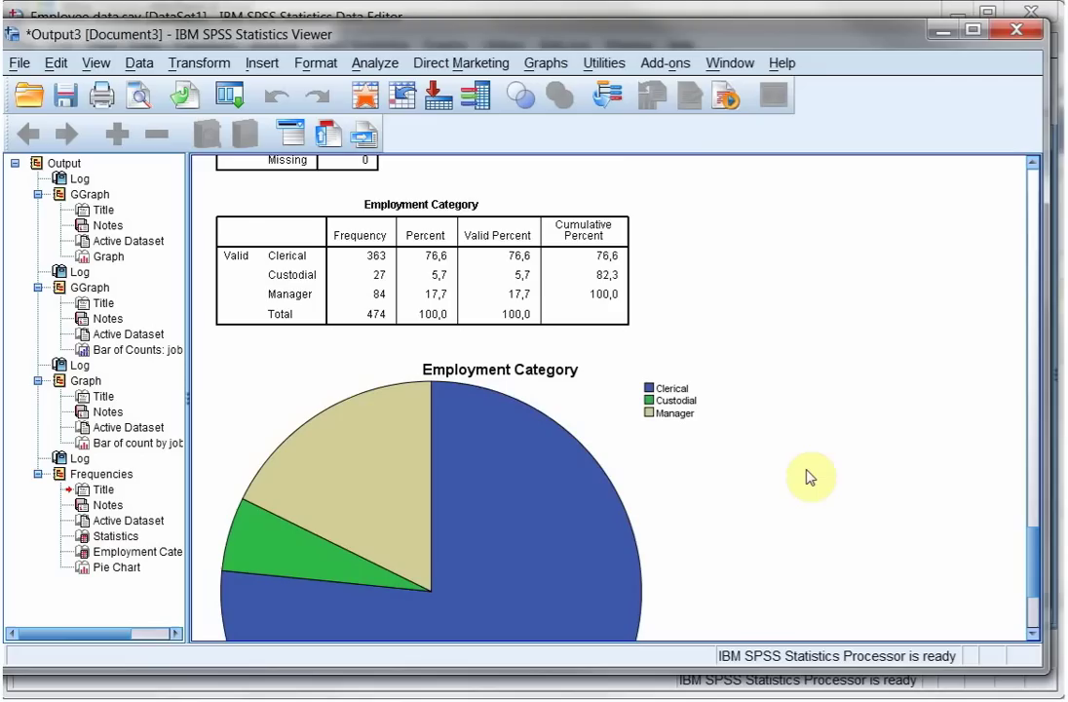
{"action": "scroll", "coordinate": [802, 472], "scroll_direction": "down", "scroll_amount": 3}
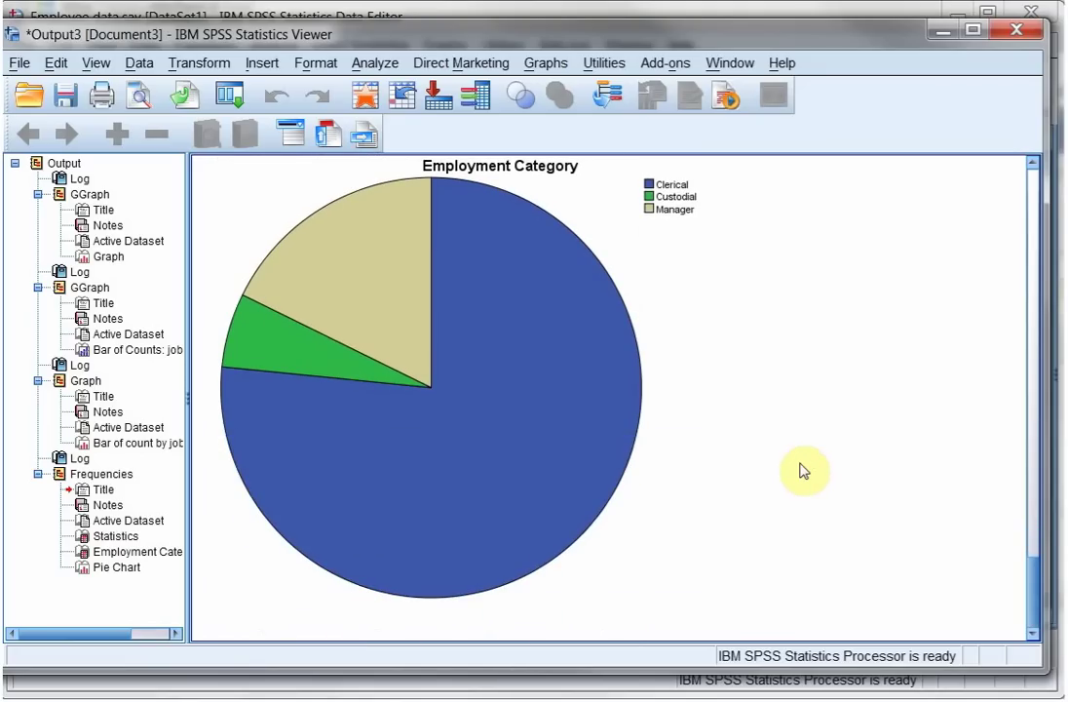
{"action": "left_click", "coordinate": [518, 450]}
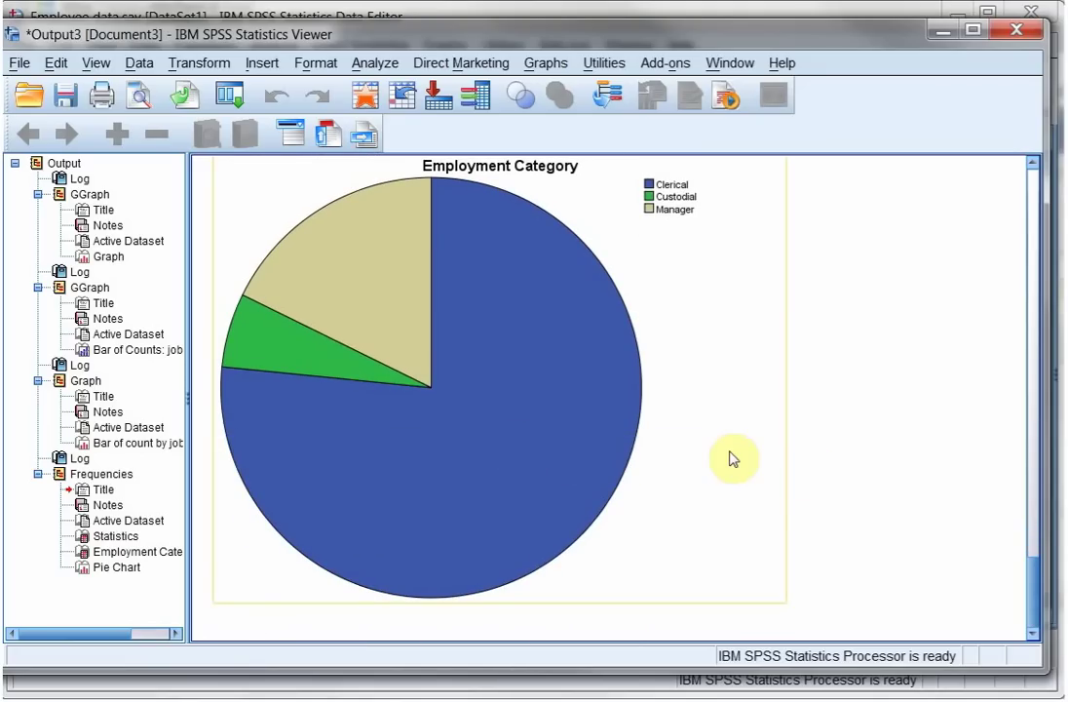
{"action": "double_click", "coordinate": [677, 456]}
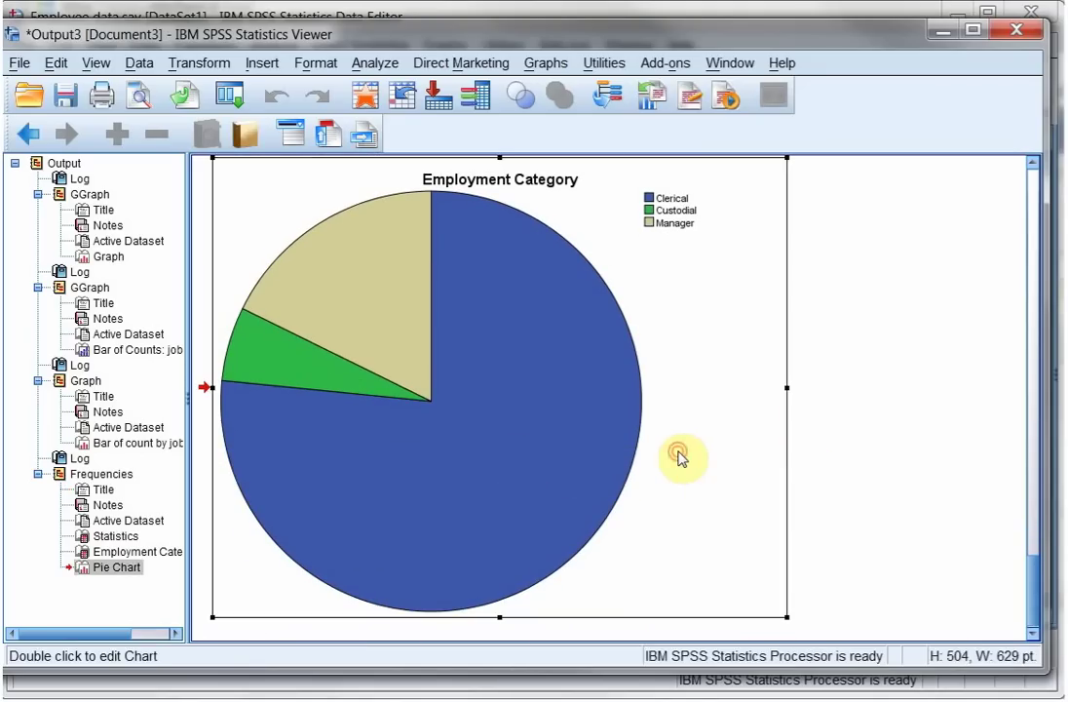
{"action": "left_click", "coordinate": [658, 34]}
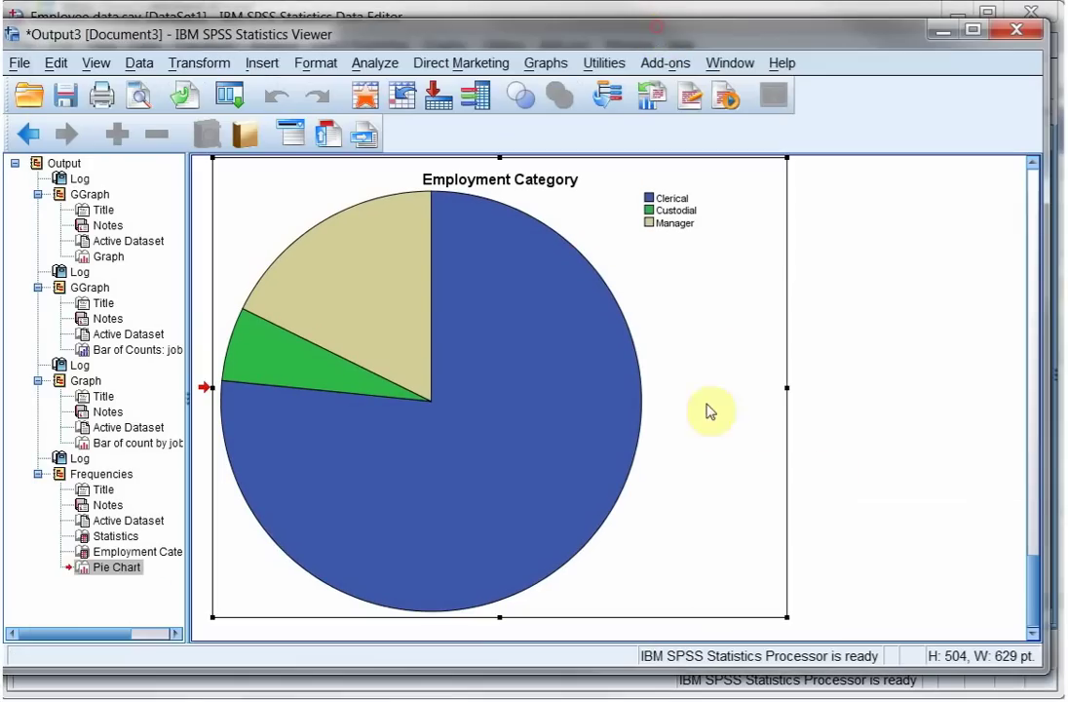
{"action": "left_click", "coordinate": [854, 454]}
{"action": "scroll", "coordinate": [846, 458], "scroll_direction": "up", "scroll_amount": 3}
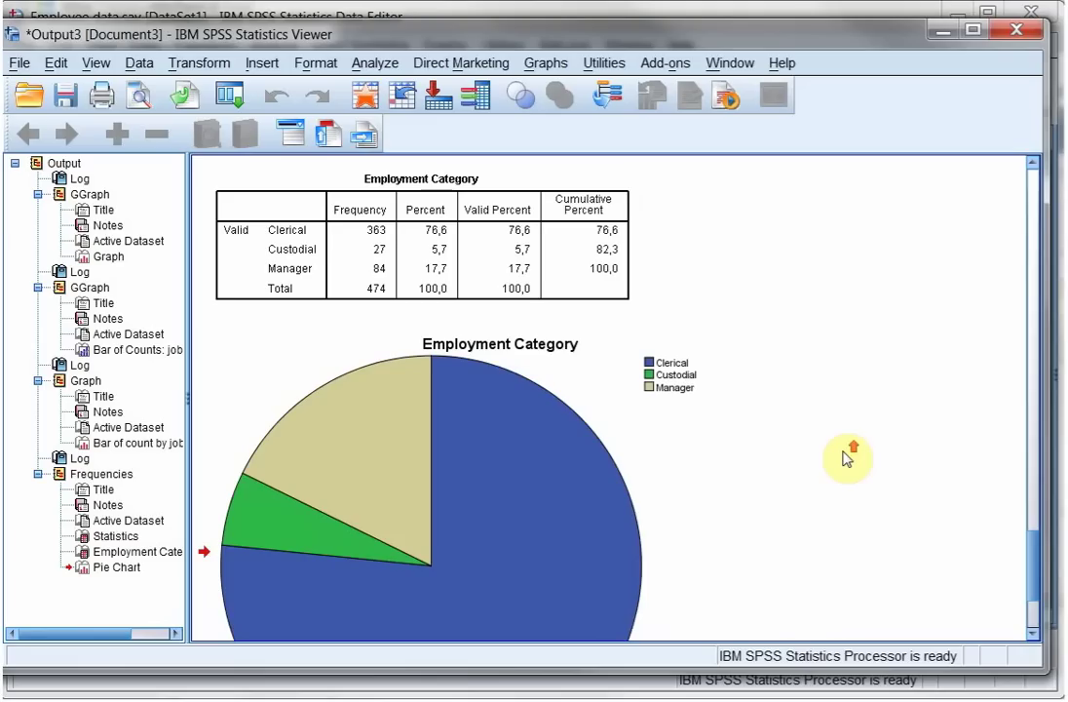
Create a bar chart from the frequency table's Cumulative Percent cells
{"action": "left_click", "coordinate": [590, 268]}
{"action": "mouse_move", "coordinate": [600, 157]}
{"action": "left_mouse_down"}
{"action": "mouse_move", "coordinate": [592, 195]}
{"action": "mouse_move", "coordinate": [592, 176]}
{"action": "left_mouse_up"}
{"action": "right_click", "coordinate": [591, 175]}
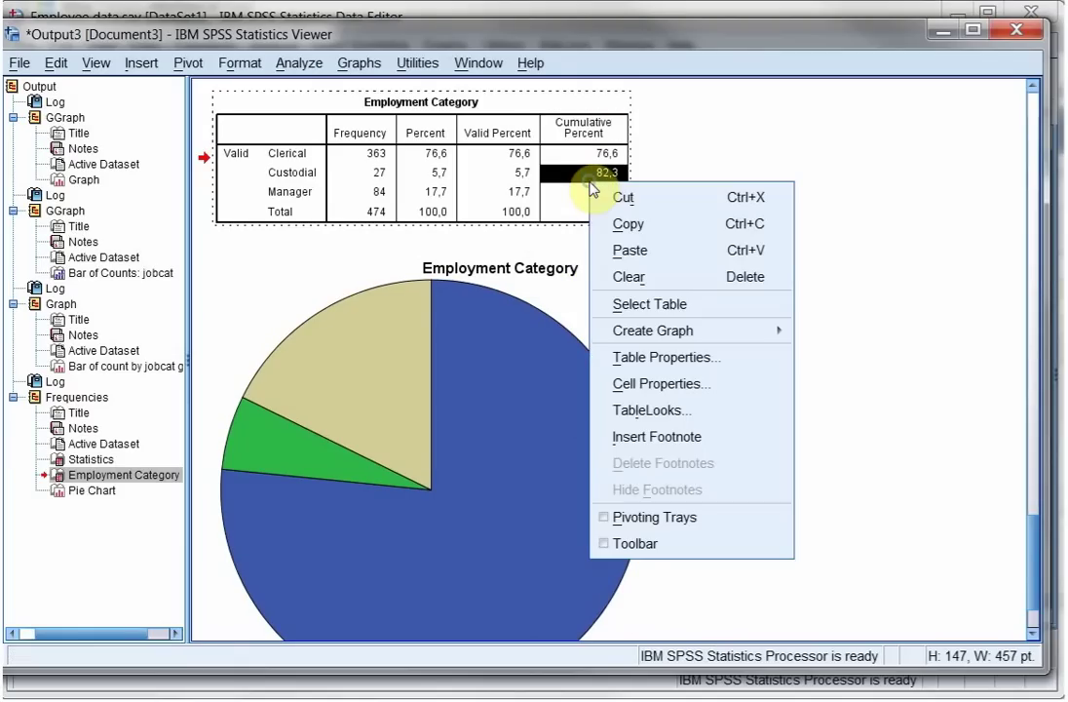
{"action": "left_click", "coordinate": [584, 156]}
{"action": "right_click", "coordinate": [584, 192]}
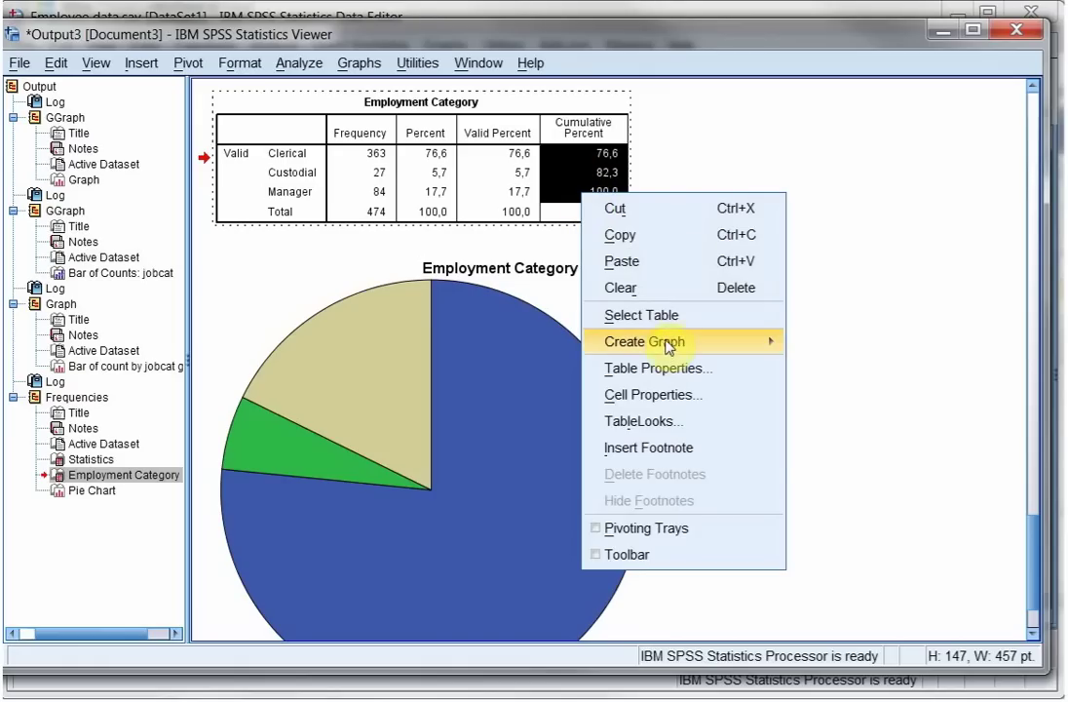
{"action": "mouse_move", "coordinate": [669, 348]}
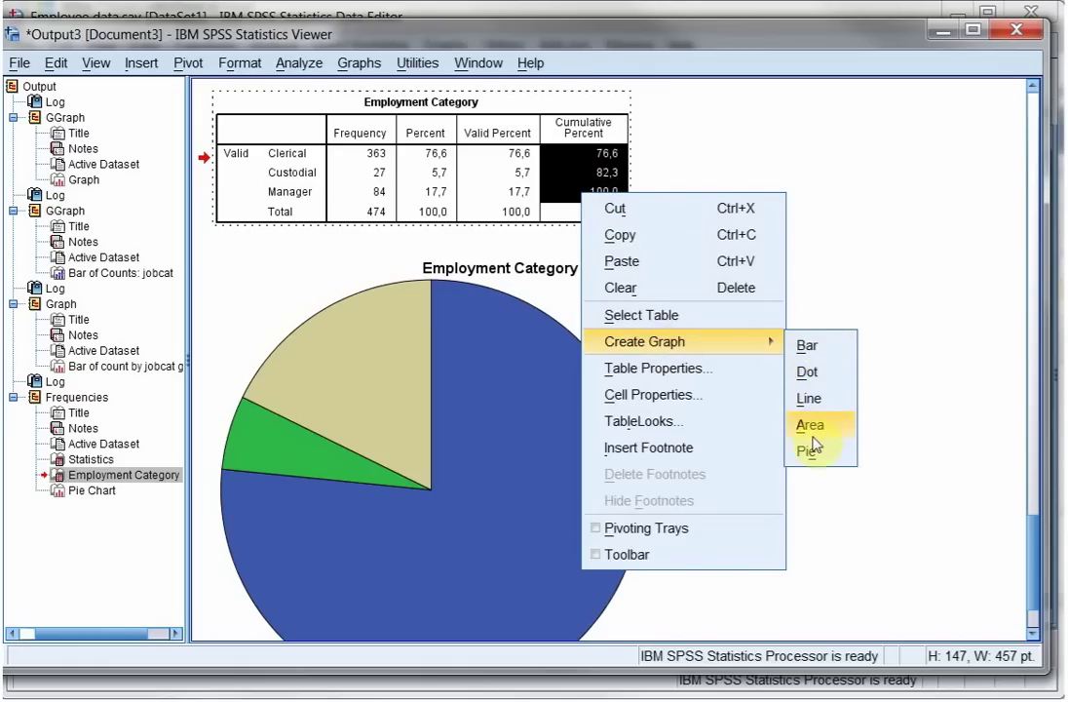
{"action": "left_click", "coordinate": [799, 348]}
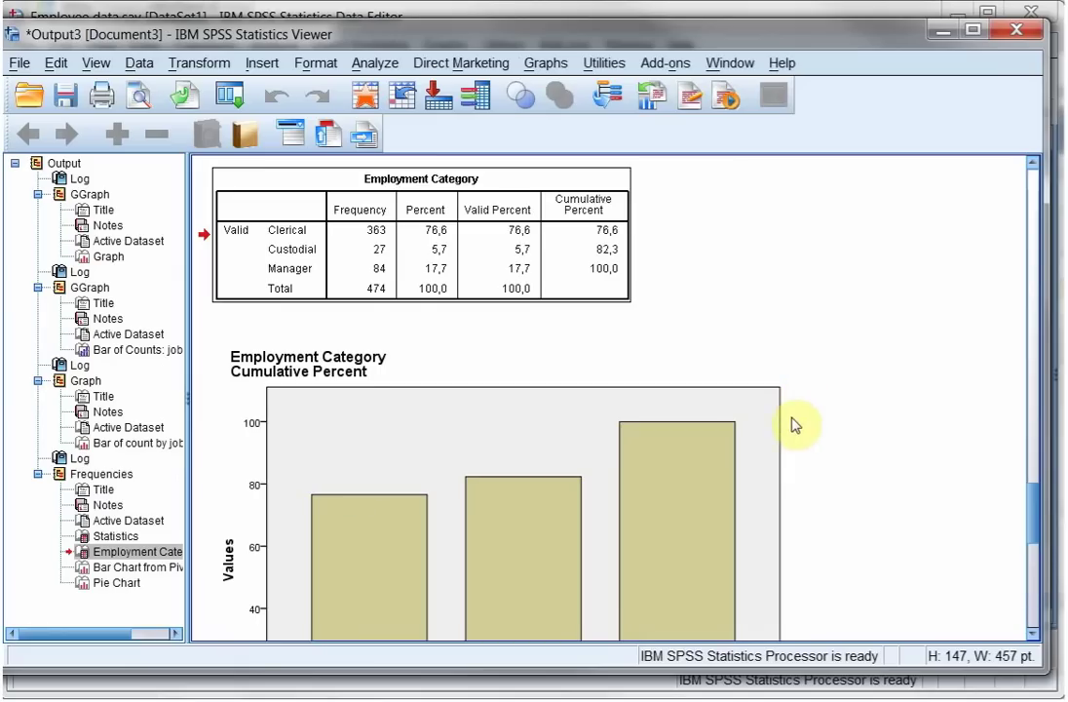
{"action": "scroll", "coordinate": [863, 410], "scroll_direction": "down", "scroll_amount": 3}
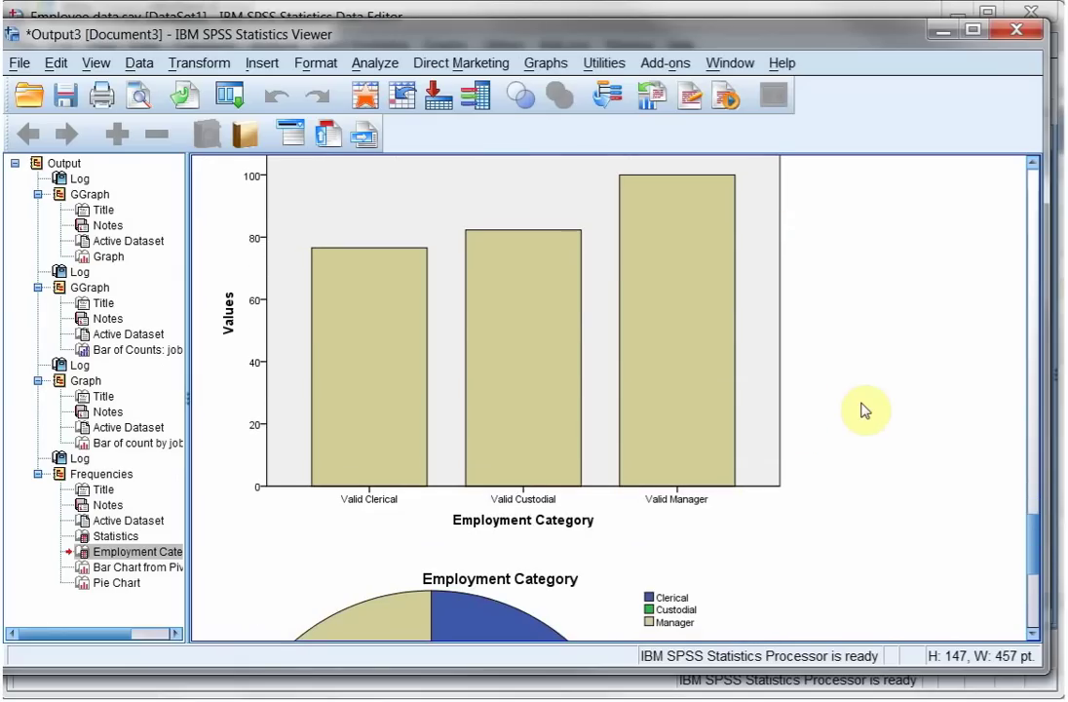
{"action": "scroll", "coordinate": [863, 409], "scroll_direction": "down", "scroll_amount": 6}
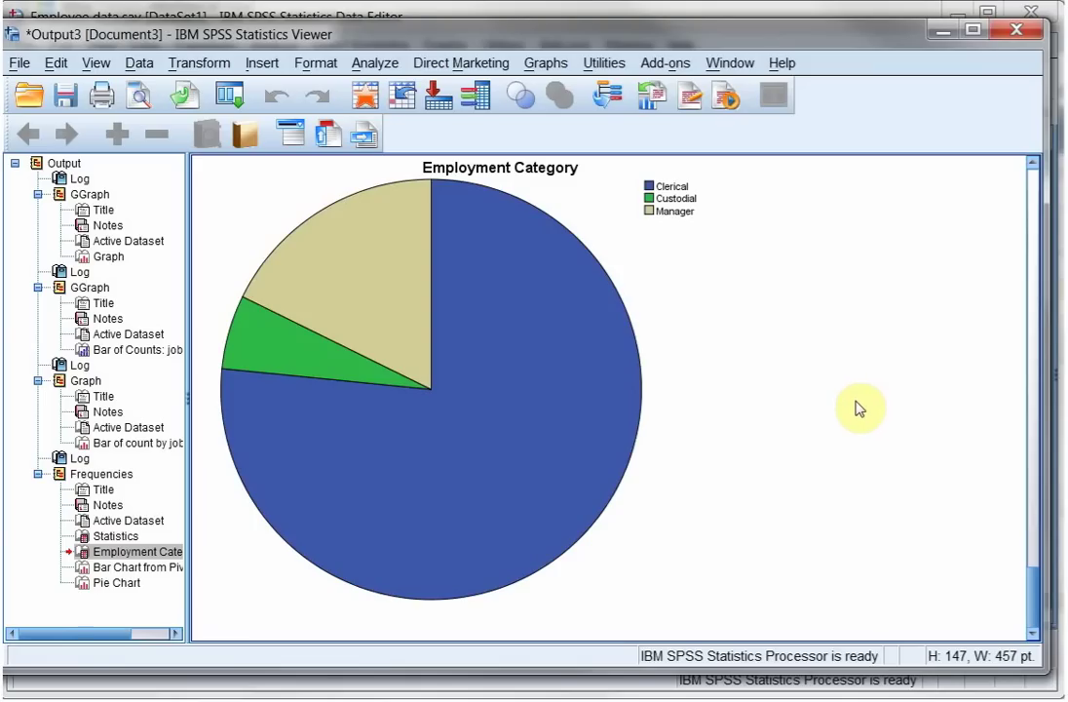
Build a fresh legacy histogram of Current Salary
{"action": "left_click", "coordinate": [547, 69]}
{"action": "mouse_move", "coordinate": [581, 145]}
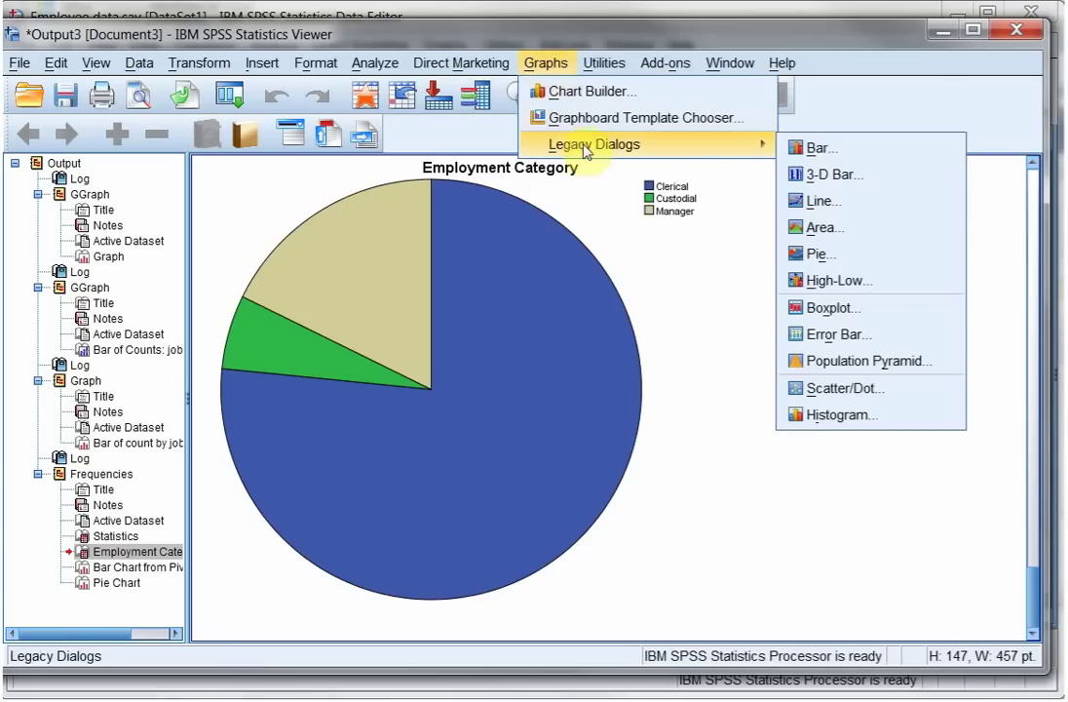
{"action": "left_click", "coordinate": [839, 416]}
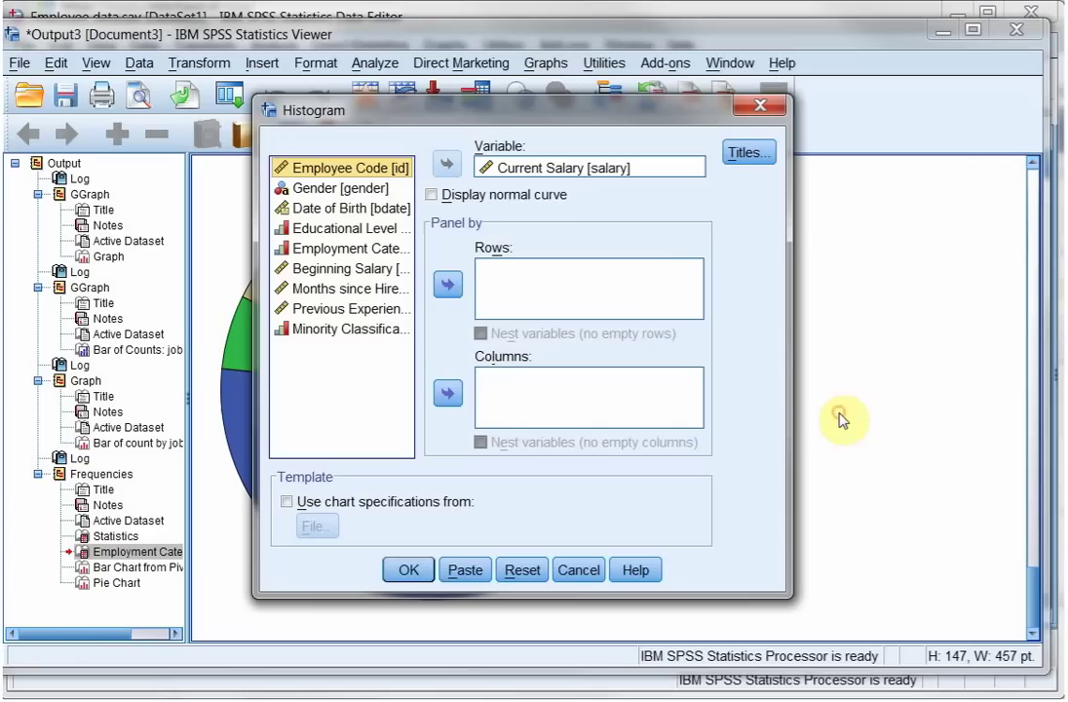
{"action": "left_click", "coordinate": [523, 571]}
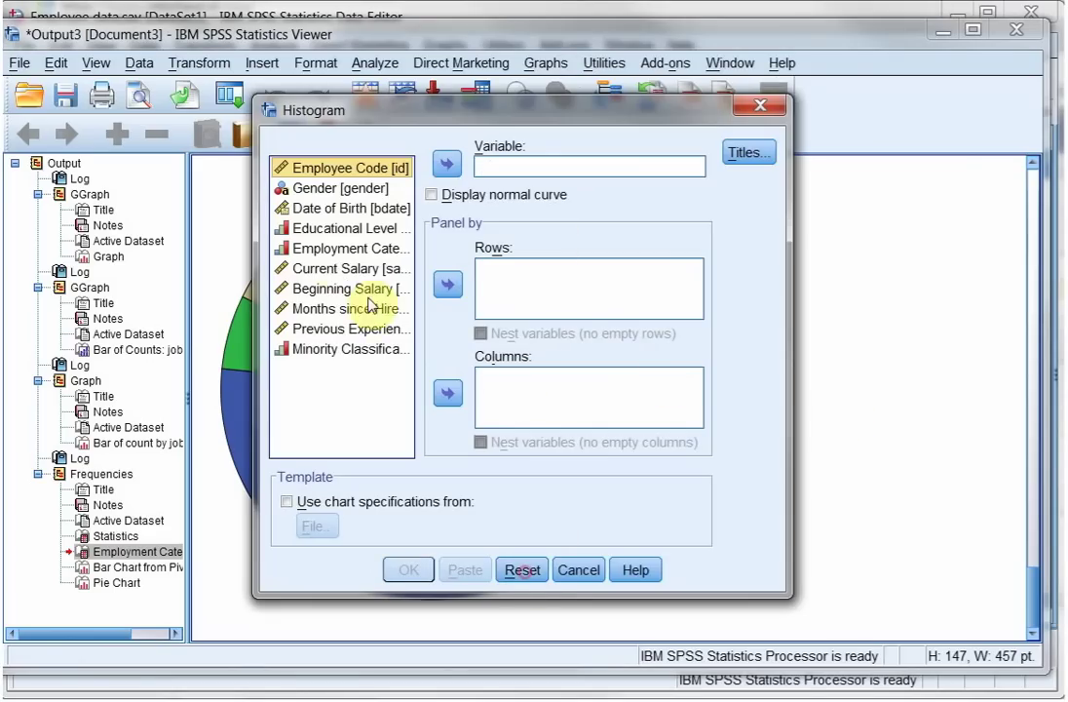
{"action": "left_click", "coordinate": [331, 268]}
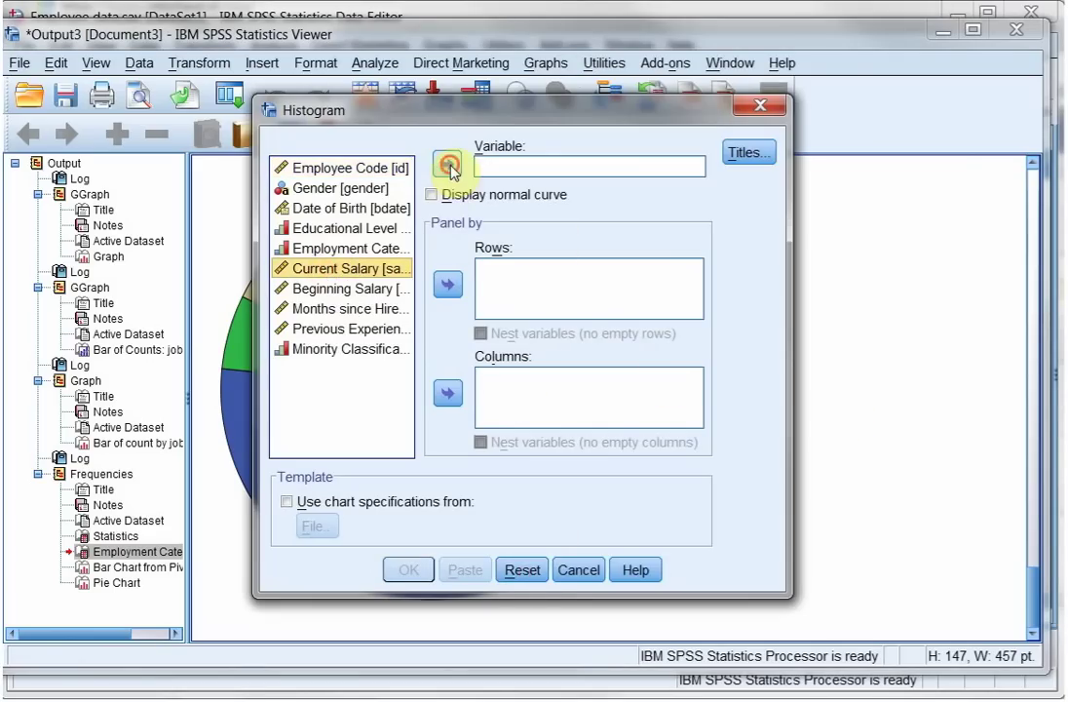
{"action": "left_click", "coordinate": [448, 165]}
{"action": "left_click", "coordinate": [410, 570]}
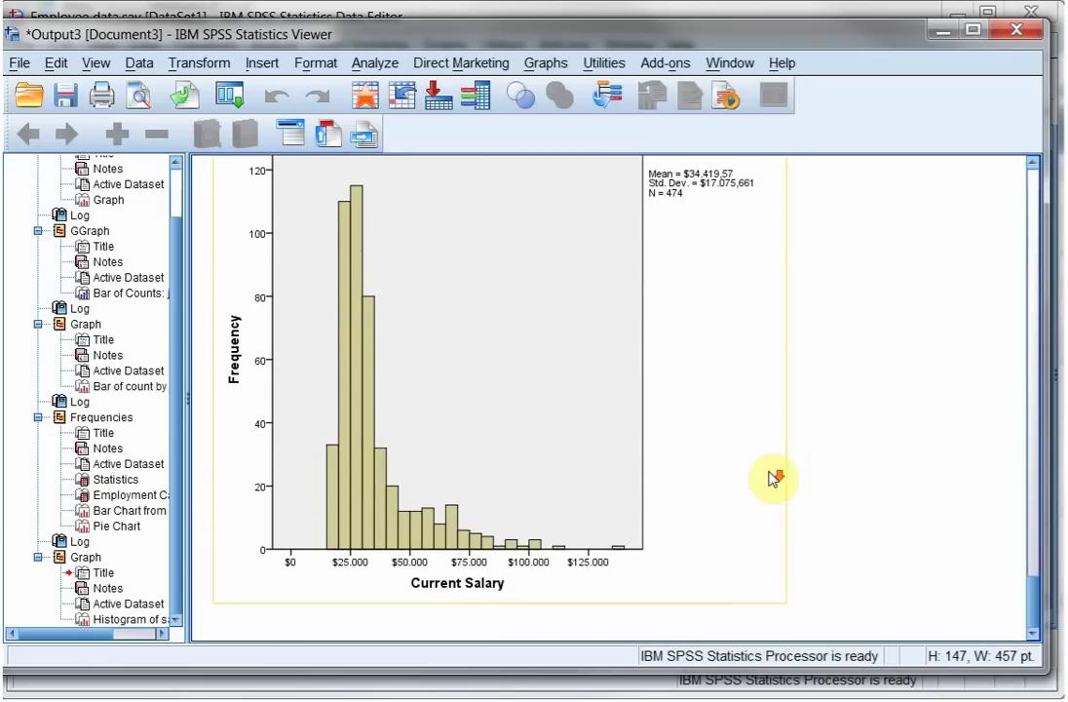
Select the new salary histogram (mean $34,419.57, N = 474) in the Viewer
{"action": "left_click", "coordinate": [802, 475]}
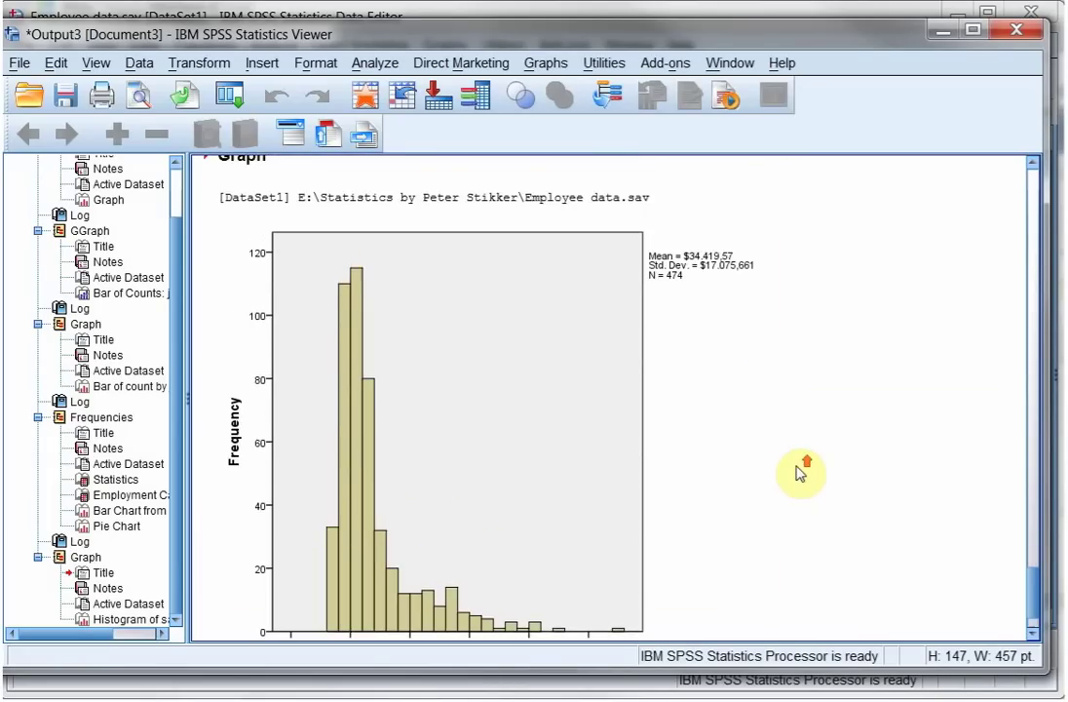
{"action": "left_click", "coordinate": [658, 491]}
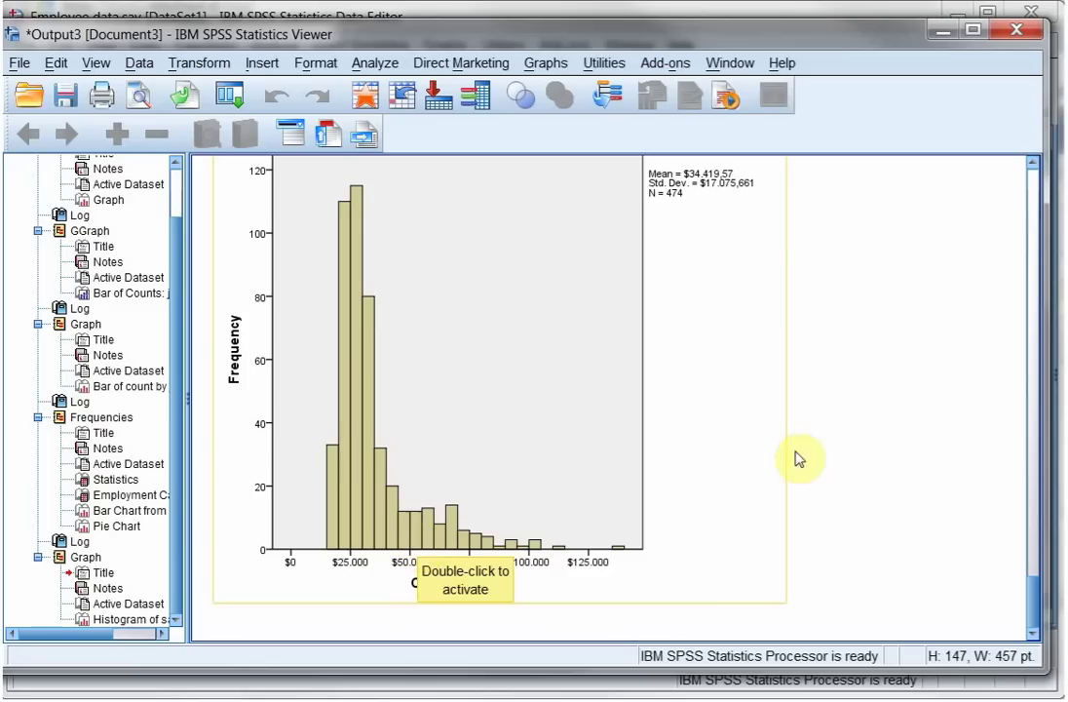
{"action": "scroll", "coordinate": [860, 451], "scroll_direction": "up", "scroll_amount": 1}
{"action": "scroll", "coordinate": [860, 451], "scroll_direction": "down", "scroll_amount": 1}
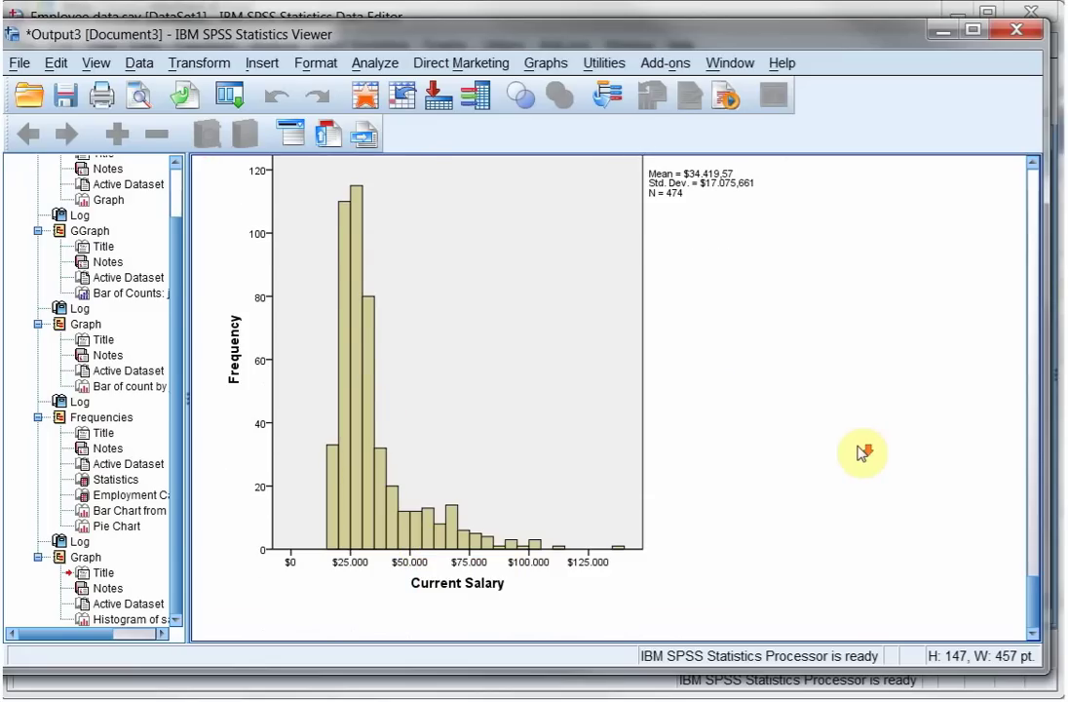
{"action": "scroll", "coordinate": [860, 452], "scroll_direction": "up", "scroll_amount": 1}
{"action": "scroll", "coordinate": [860, 452], "scroll_direction": "down", "scroll_amount": 1}
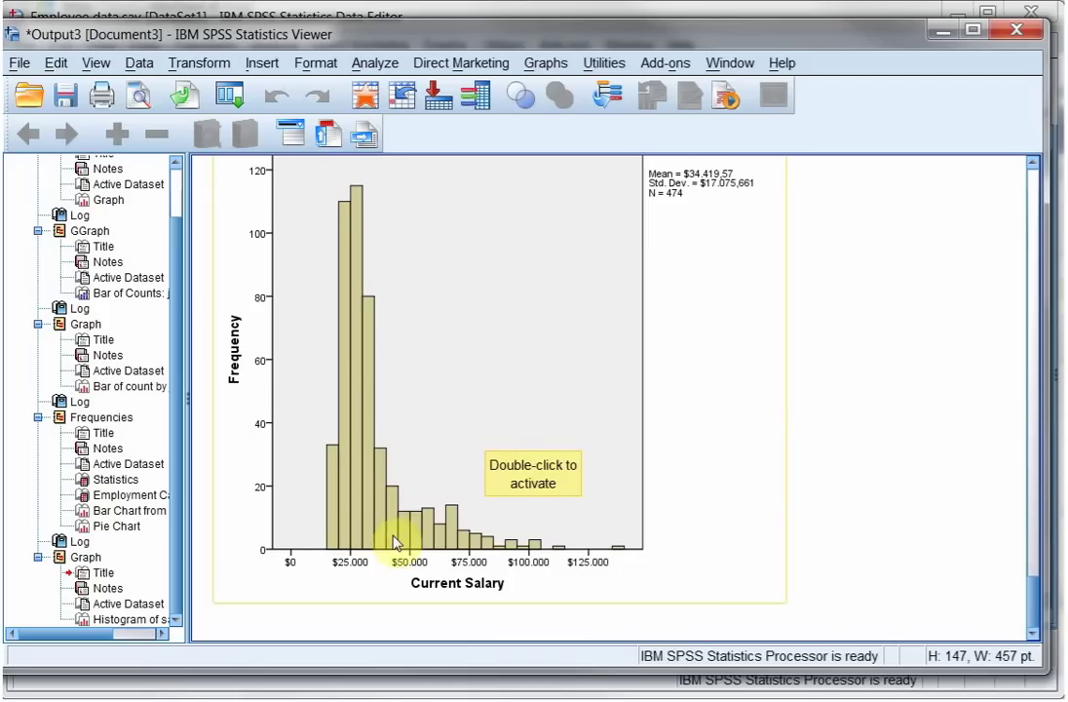
Rebin the Current Salary histogram to a custom interval width of 25000, then close the Chart Editor
{"action": "double_click", "coordinate": [475, 378]}
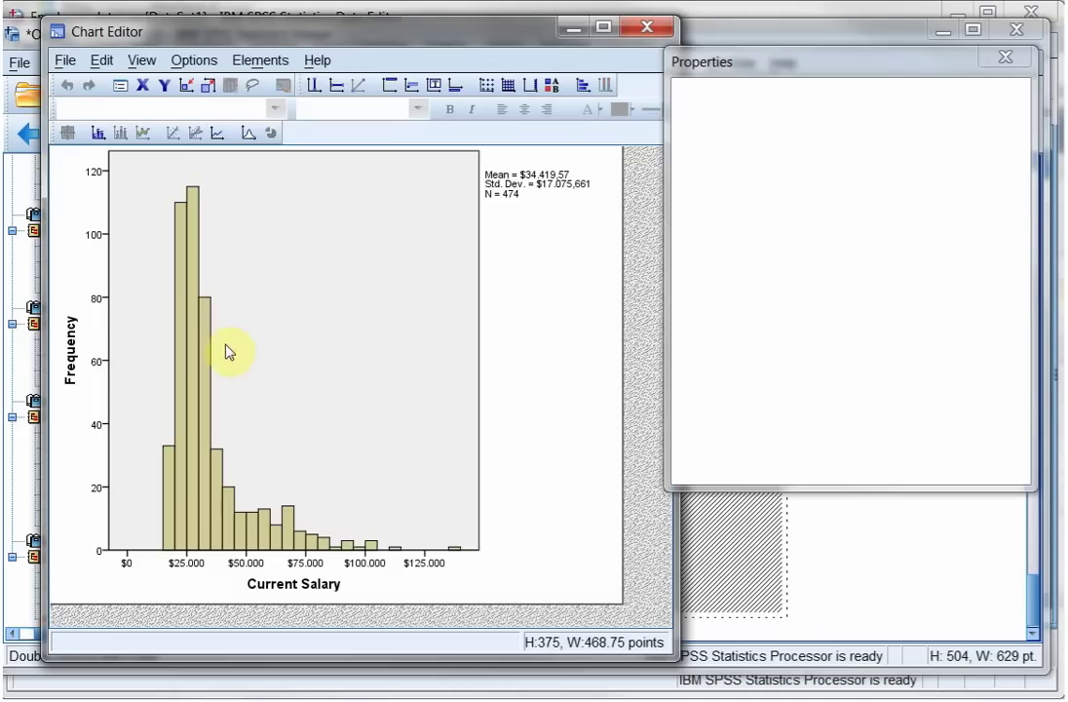
{"action": "left_click", "coordinate": [207, 346]}
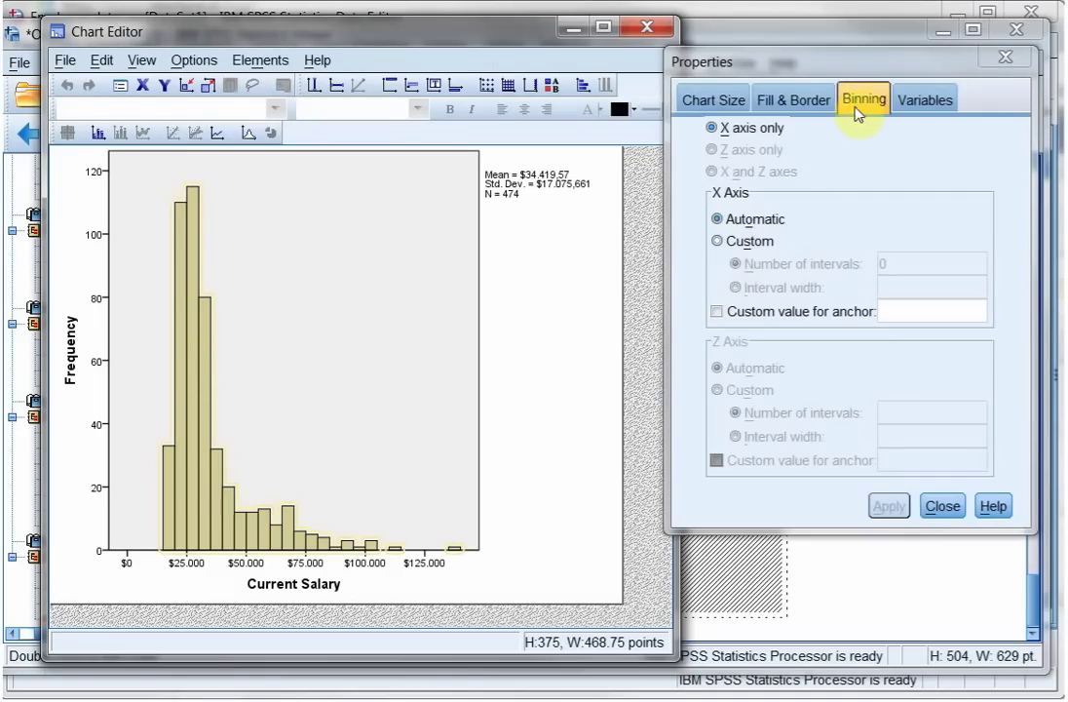
{"action": "left_click_drag", "start_coordinate": [844, 69], "coordinate": [700, 88]}
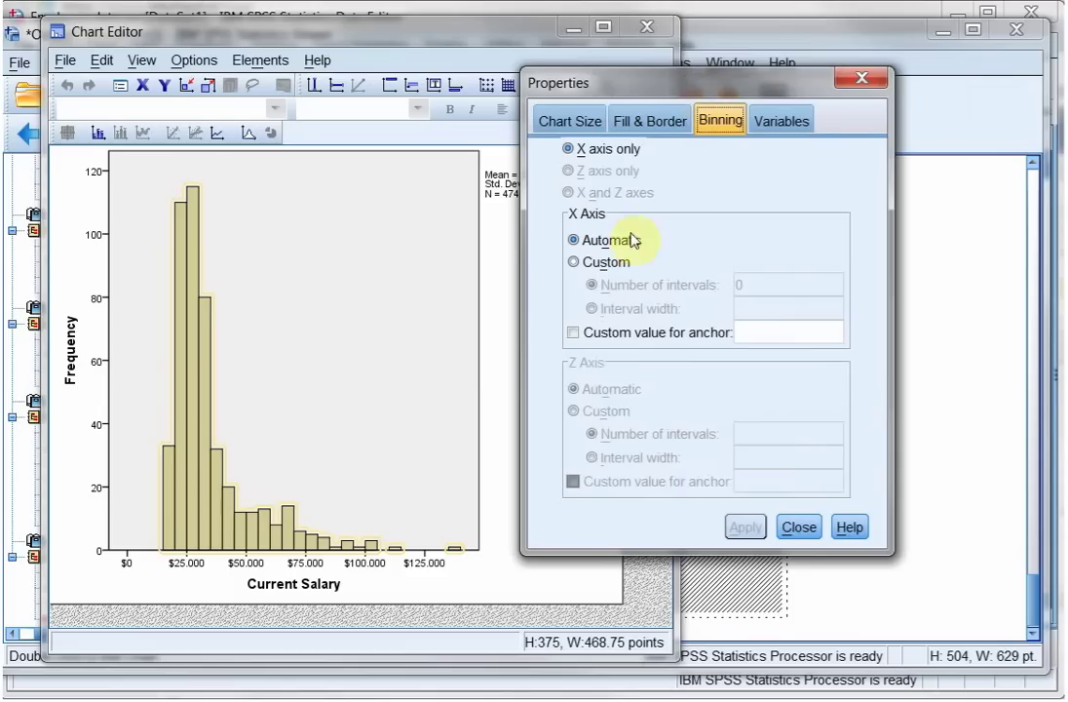
{"action": "left_click", "coordinate": [588, 269]}
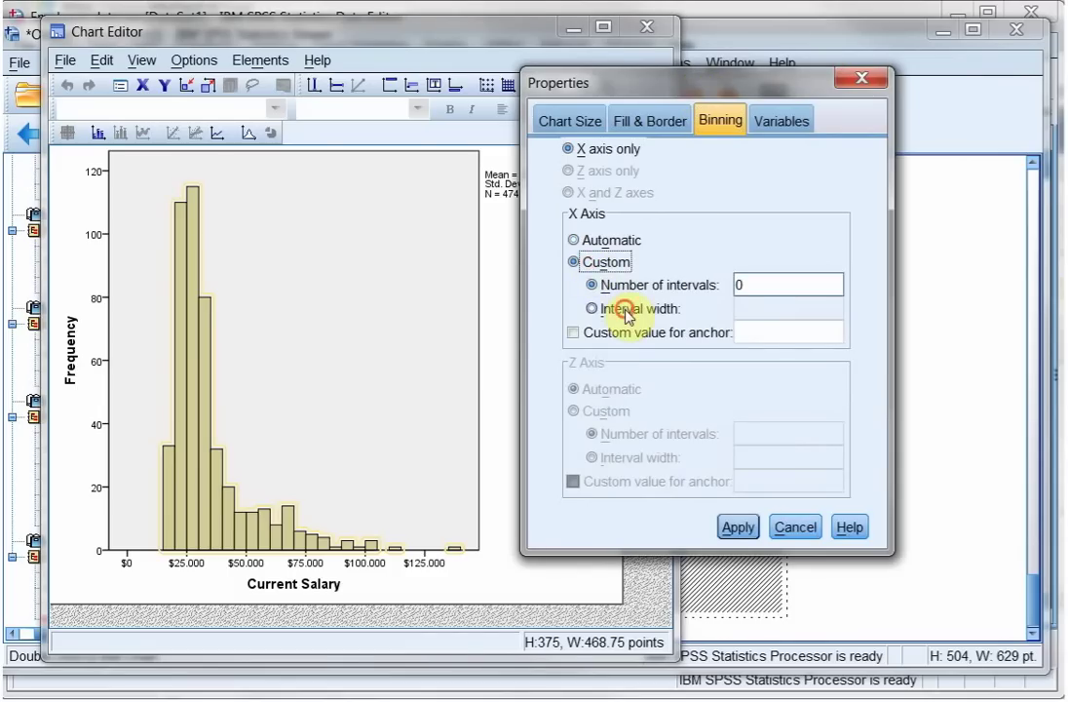
{"action": "left_click", "coordinate": [625, 314]}
{"action": "left_click", "coordinate": [760, 309]}
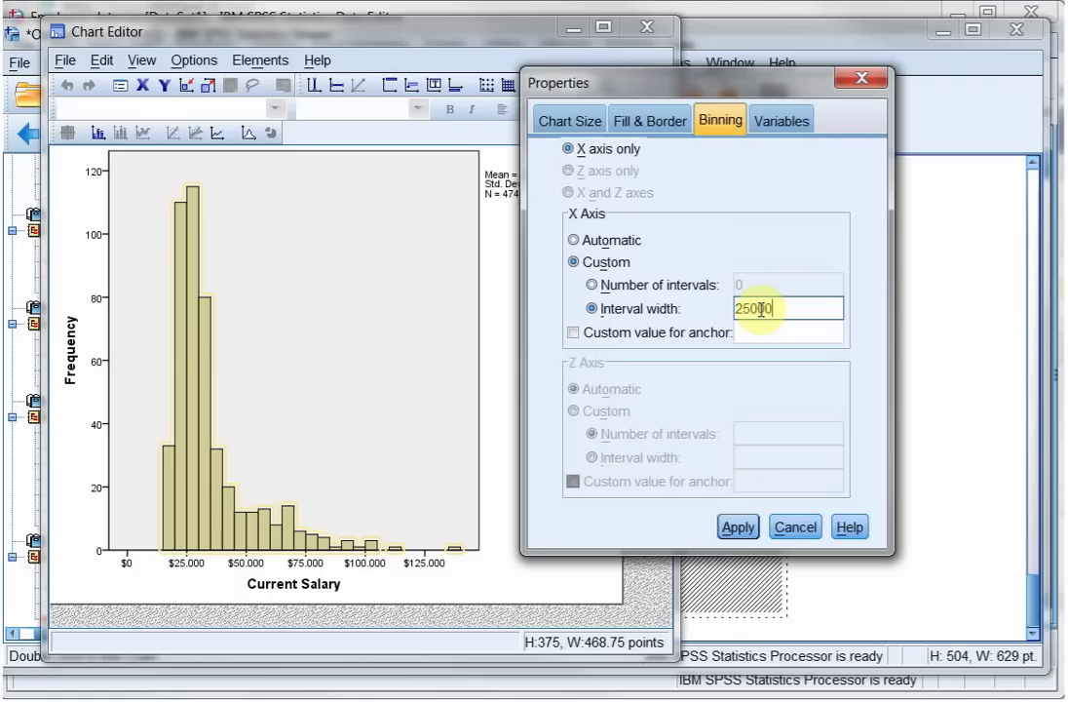
{"action": "left_click", "coordinate": [740, 528]}
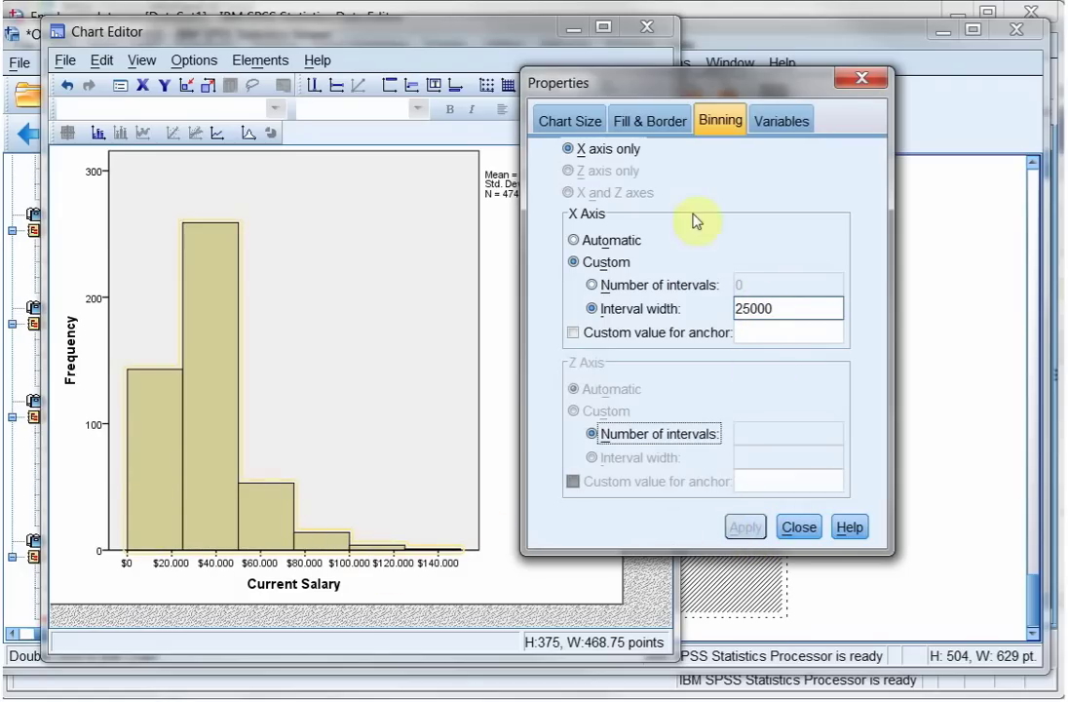
{"action": "left_click", "coordinate": [645, 27]}
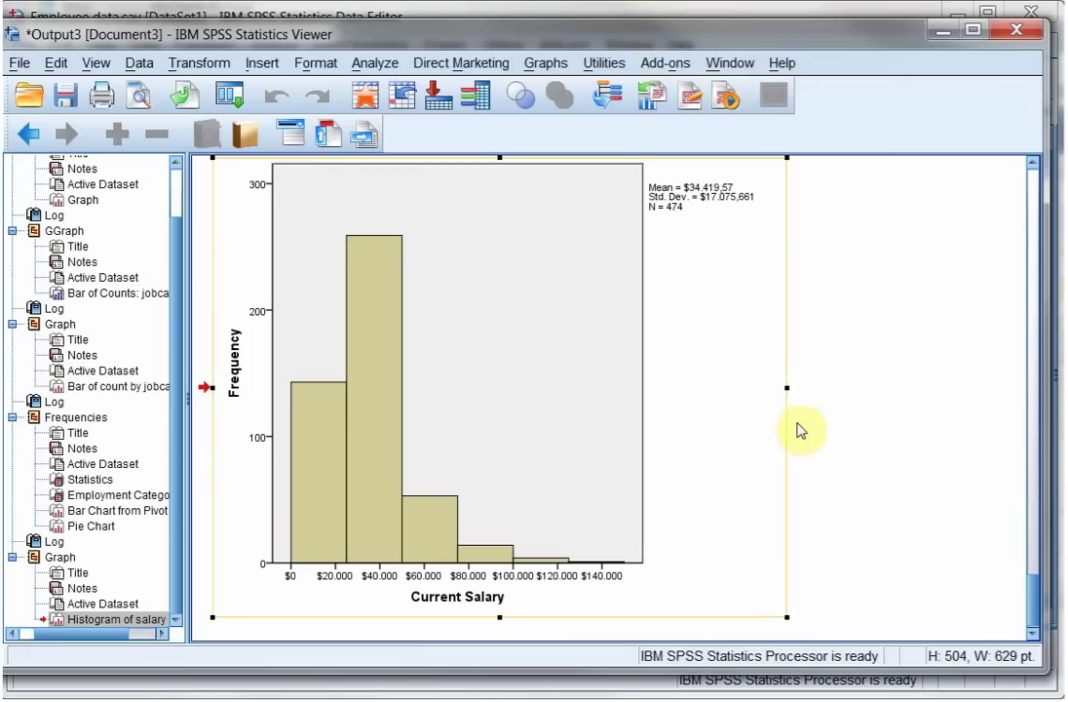
Create a simple bar chart of group counts by Educational Level (years)
{"action": "scroll", "coordinate": [864, 418], "scroll_direction": "down", "scroll_amount": 1}
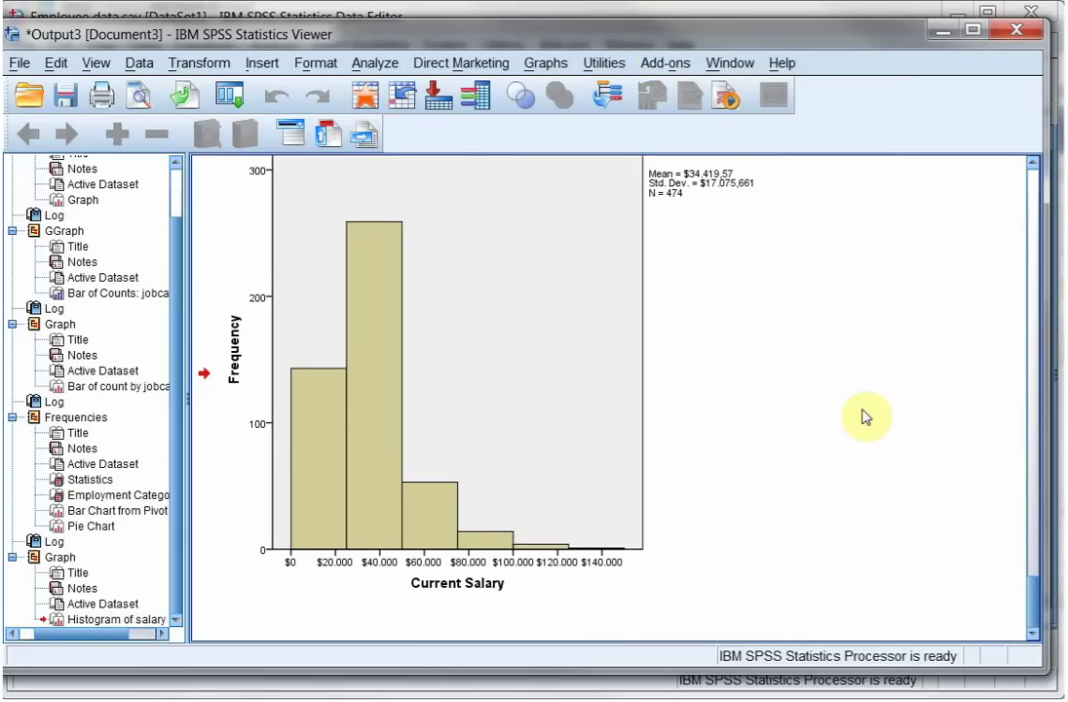
{"action": "scroll", "coordinate": [864, 418], "scroll_direction": "up", "scroll_amount": 3}
{"action": "scroll", "coordinate": [864, 417], "scroll_direction": "down", "scroll_amount": 3}
{"action": "left_click", "coordinate": [377, 64]}
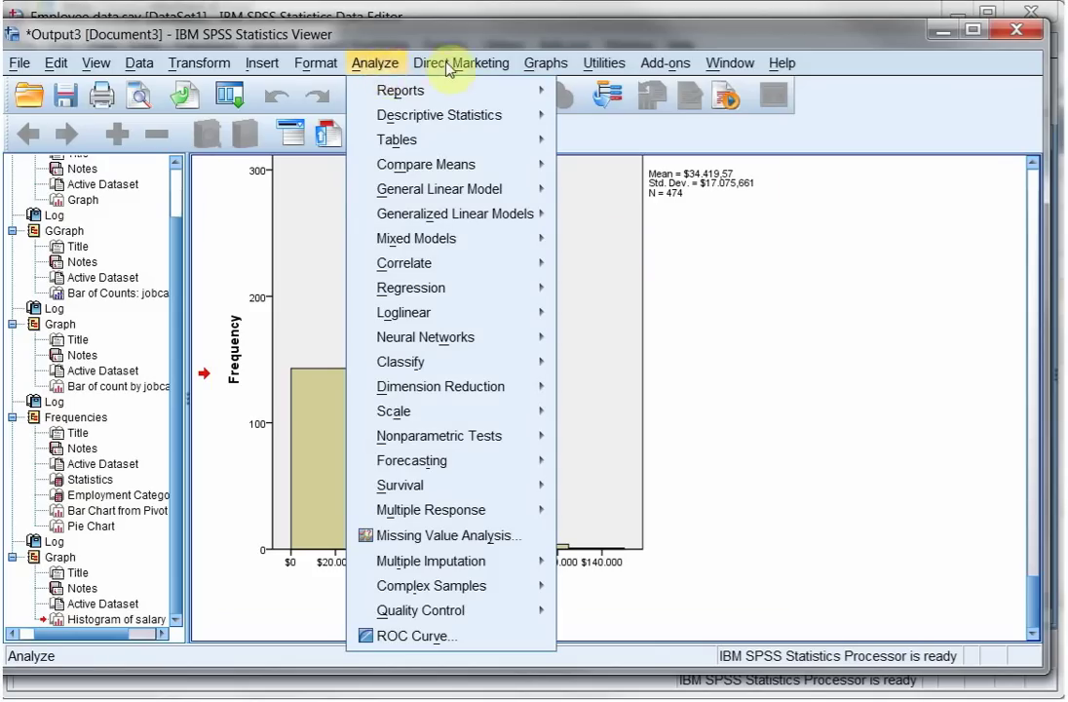
{"action": "mouse_move", "coordinate": [546, 64]}
{"action": "mouse_move", "coordinate": [574, 148]}
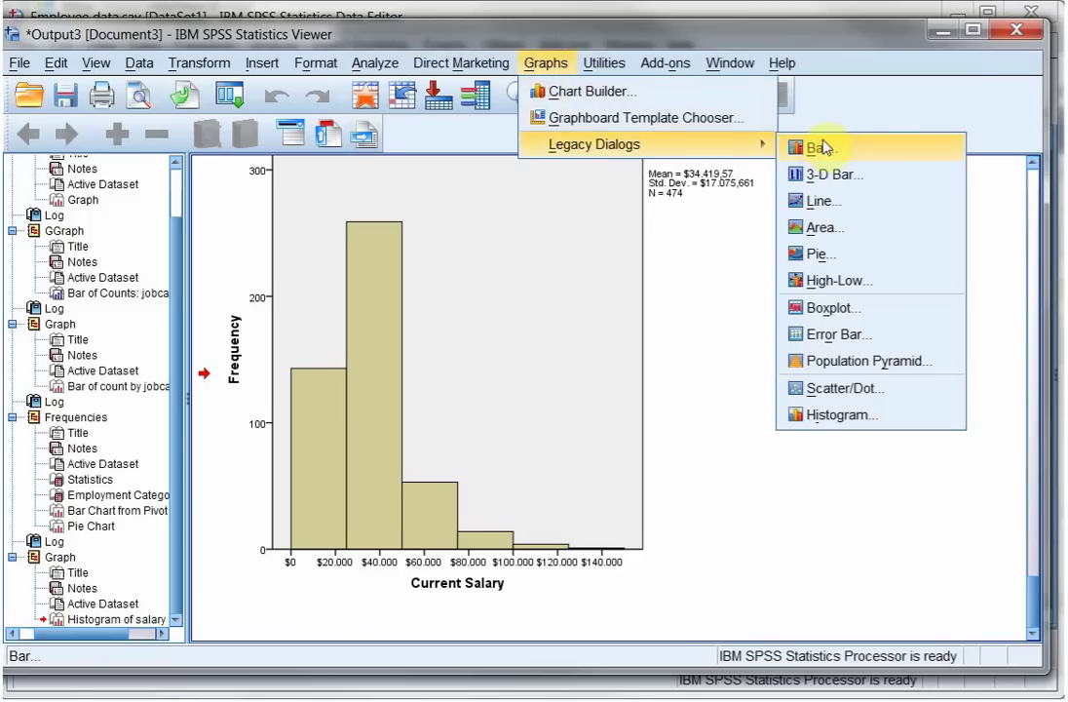
{"action": "left_click", "coordinate": [821, 148]}
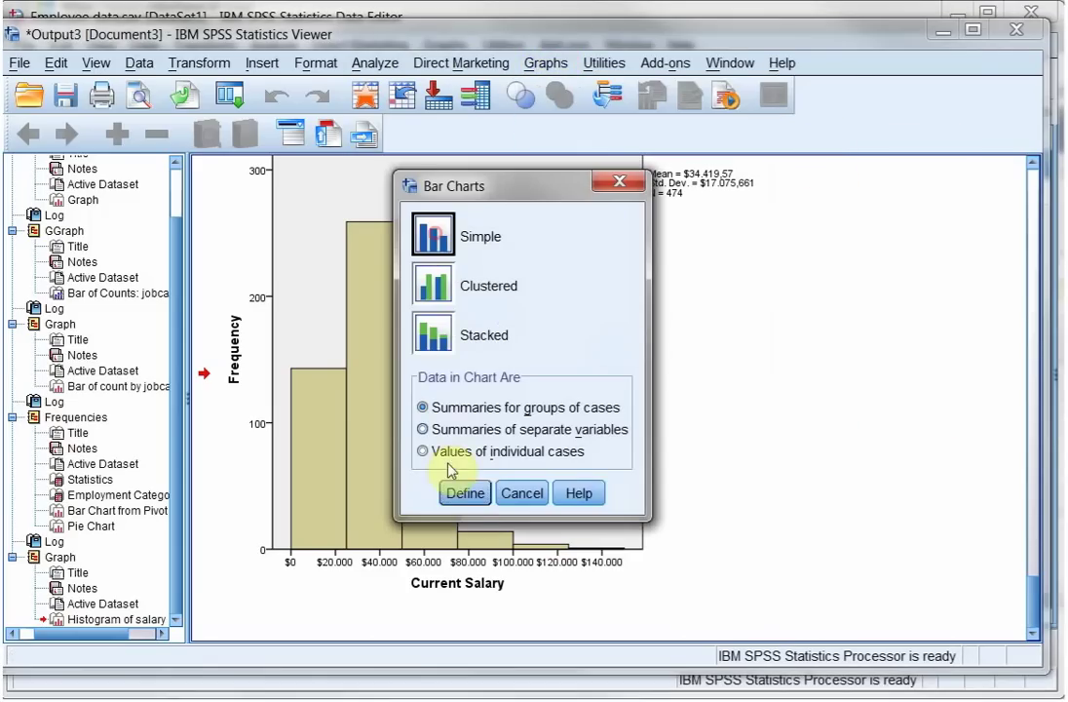
{"action": "left_click", "coordinate": [464, 493]}
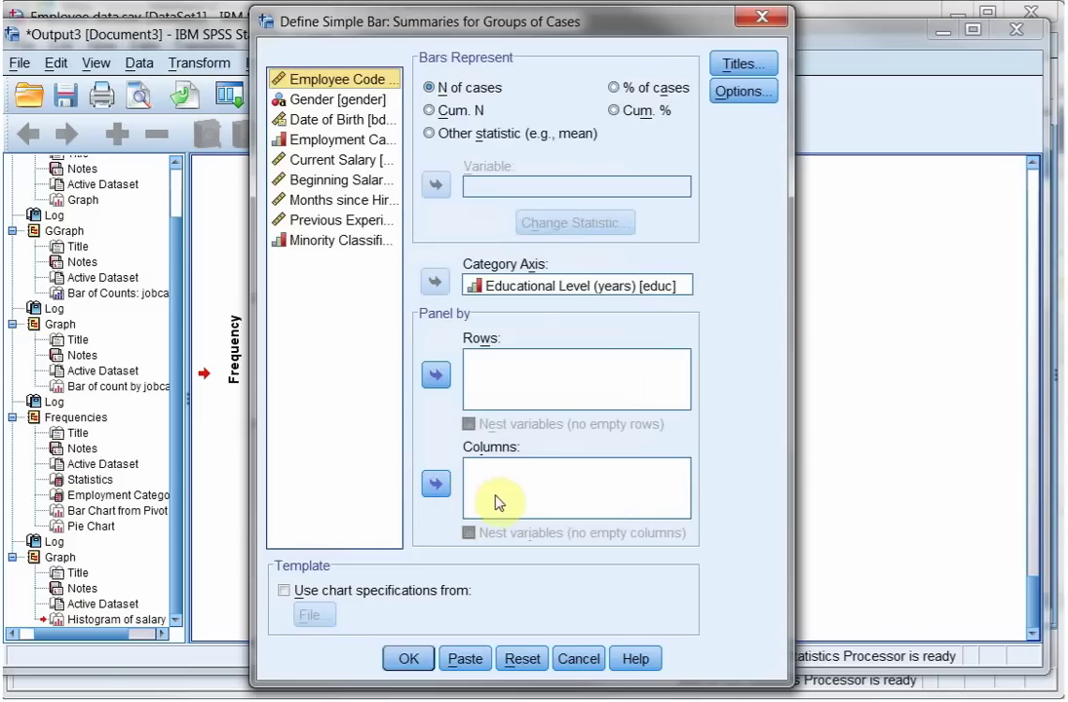
{"action": "left_click", "coordinate": [514, 288]}
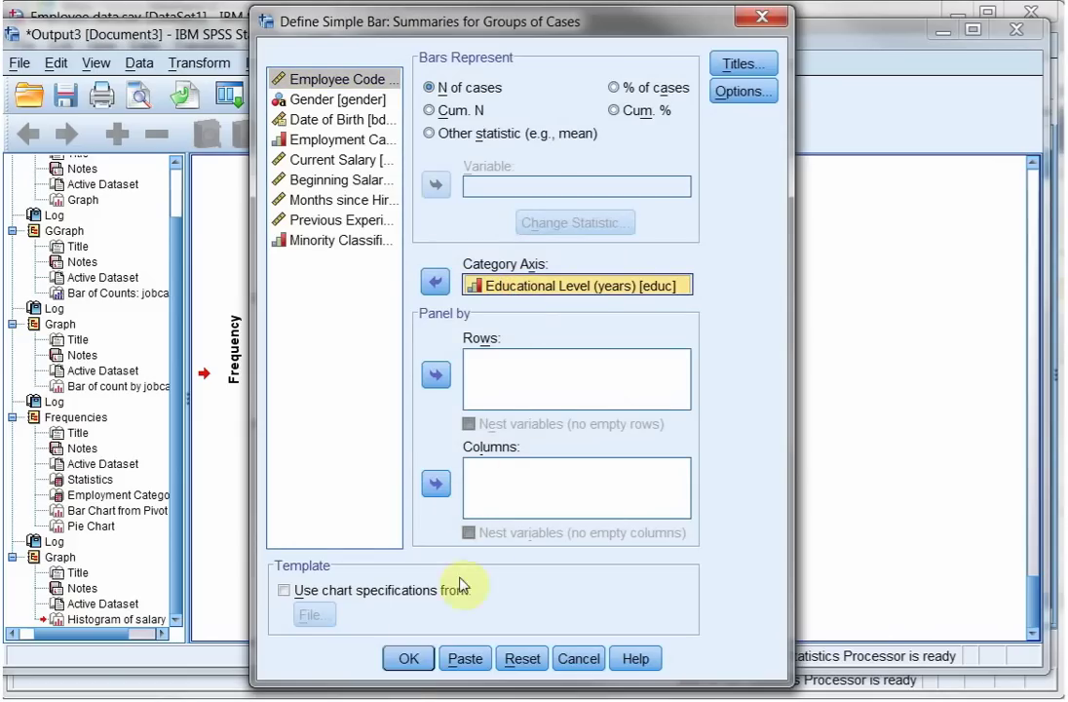
{"action": "left_click", "coordinate": [408, 660]}
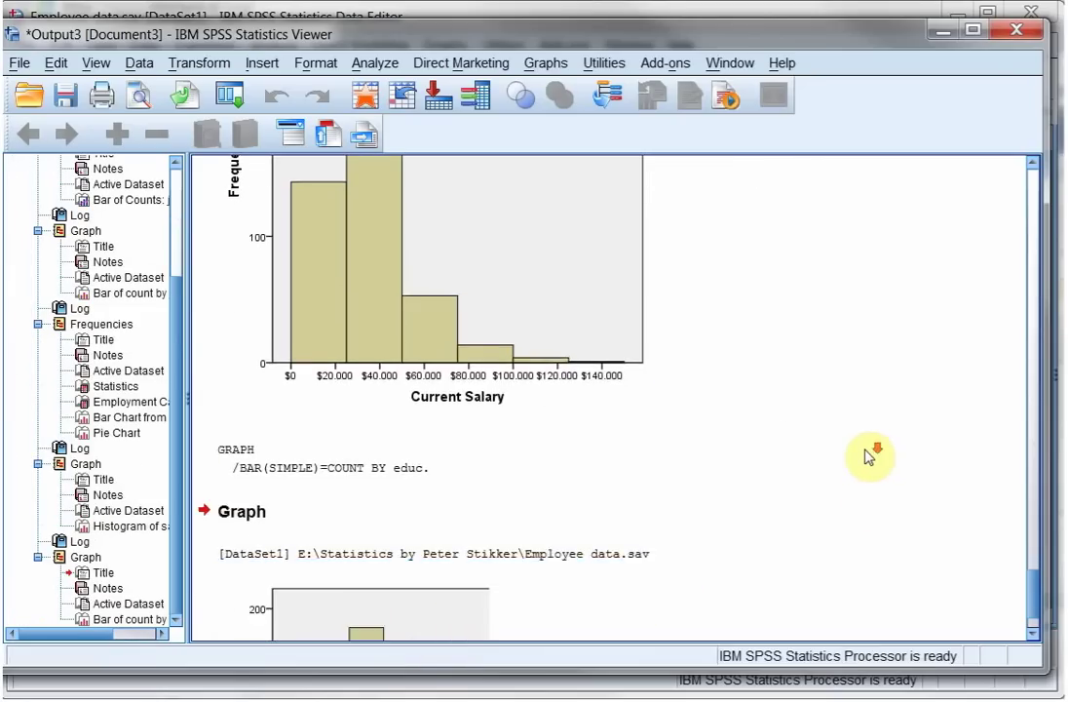
Select the new education bar chart in the Viewer
{"action": "scroll", "coordinate": [871, 456], "scroll_direction": "up", "scroll_amount": 1}
{"action": "scroll", "coordinate": [871, 456], "scroll_direction": "down", "scroll_amount": 2}
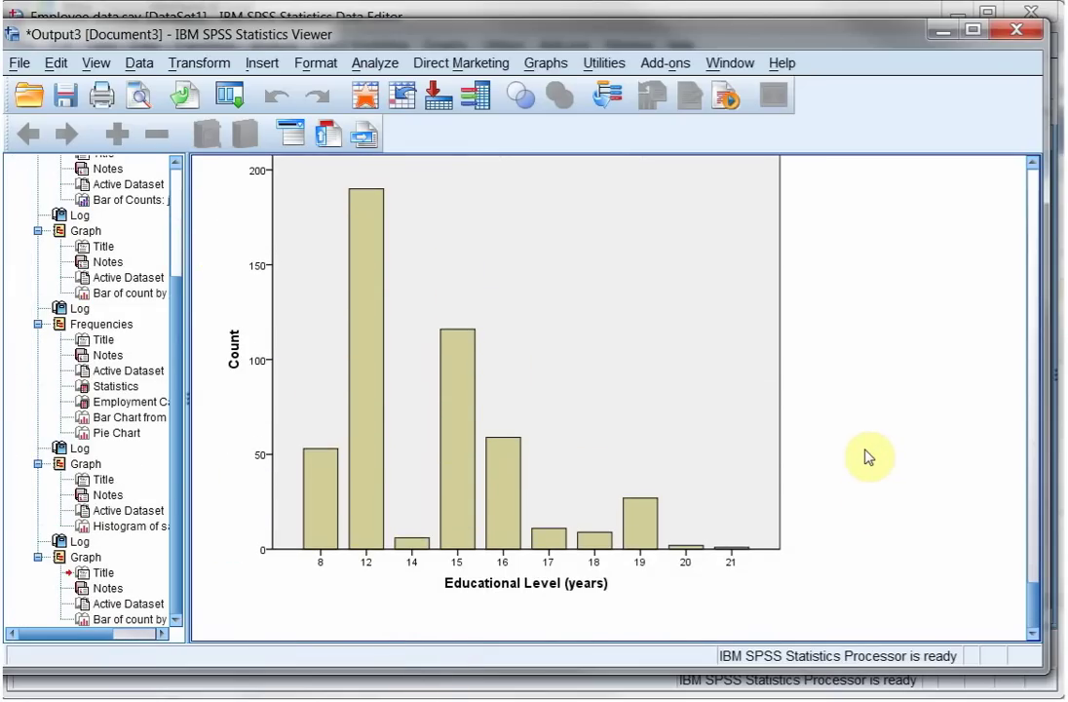
{"action": "left_click", "coordinate": [455, 488]}
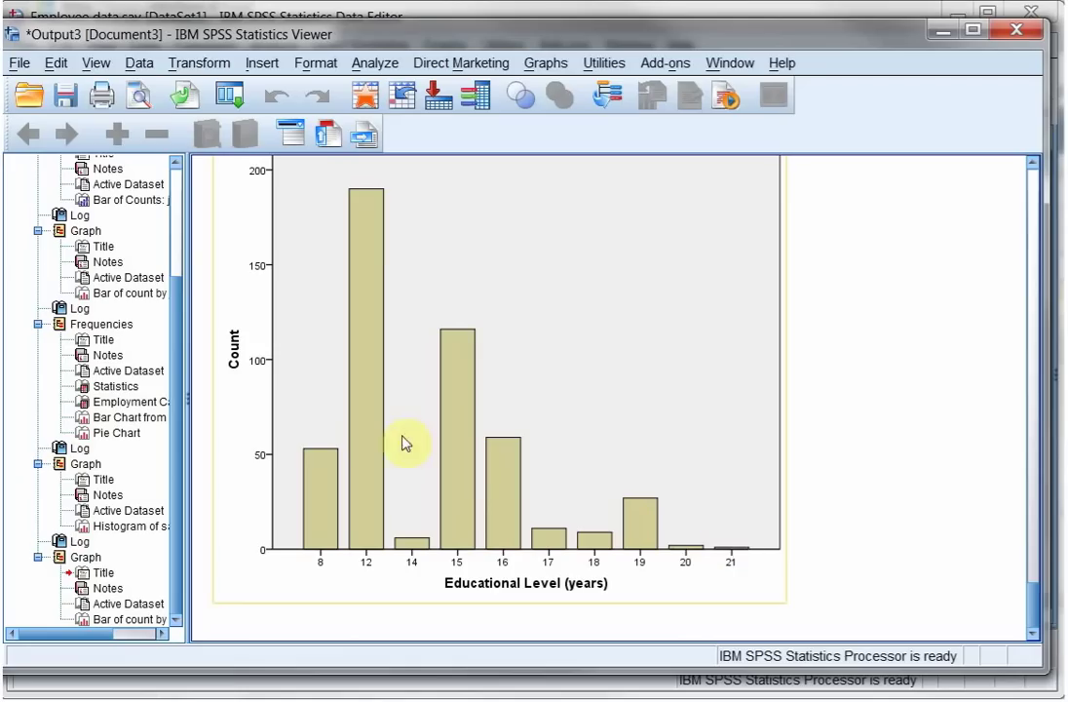
Sort the education chart's bars by statistic in descending order, then close the Chart Editor
{"action": "double_click", "coordinate": [365, 349]}
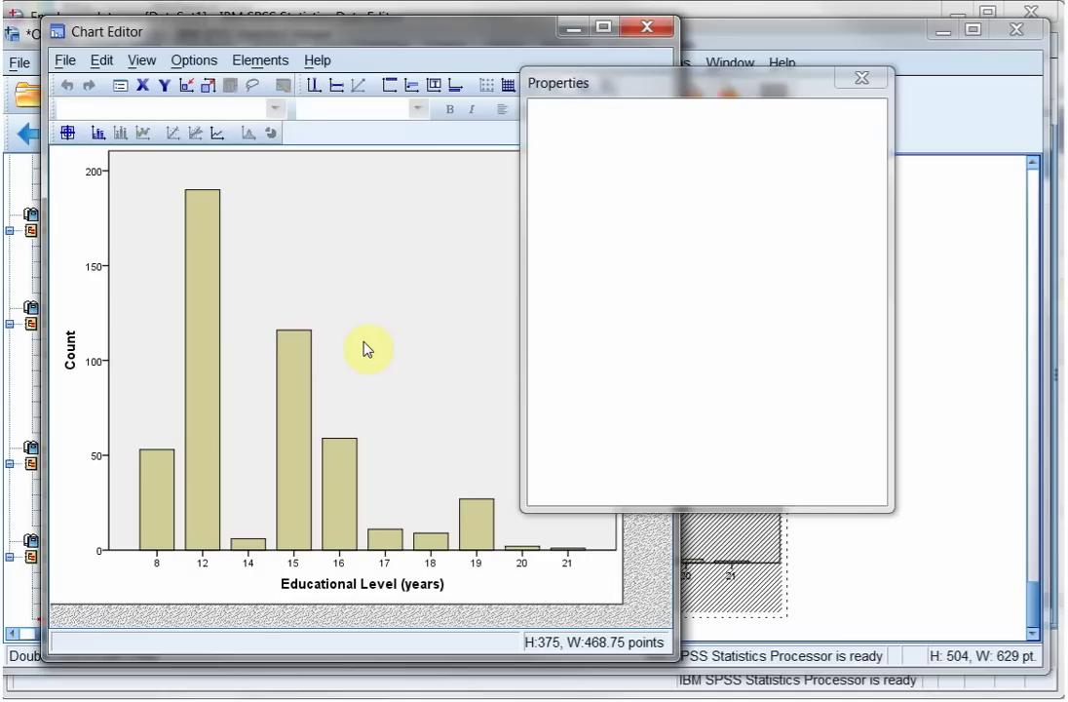
{"action": "left_click", "coordinate": [211, 314]}
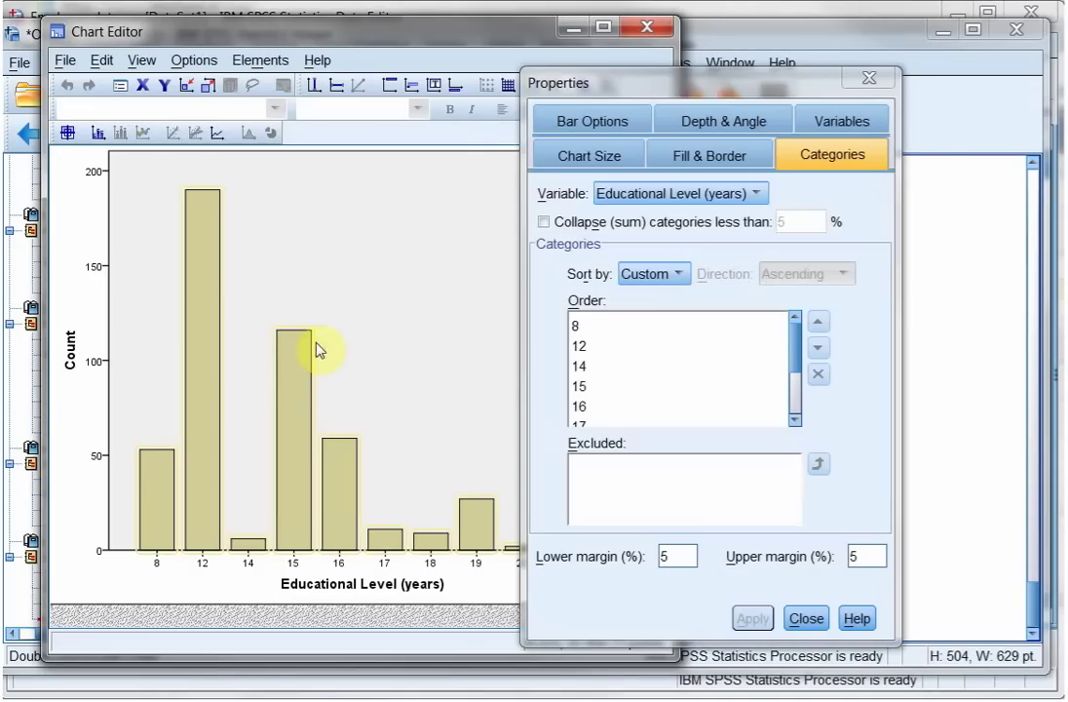
{"action": "left_click", "coordinate": [657, 276]}
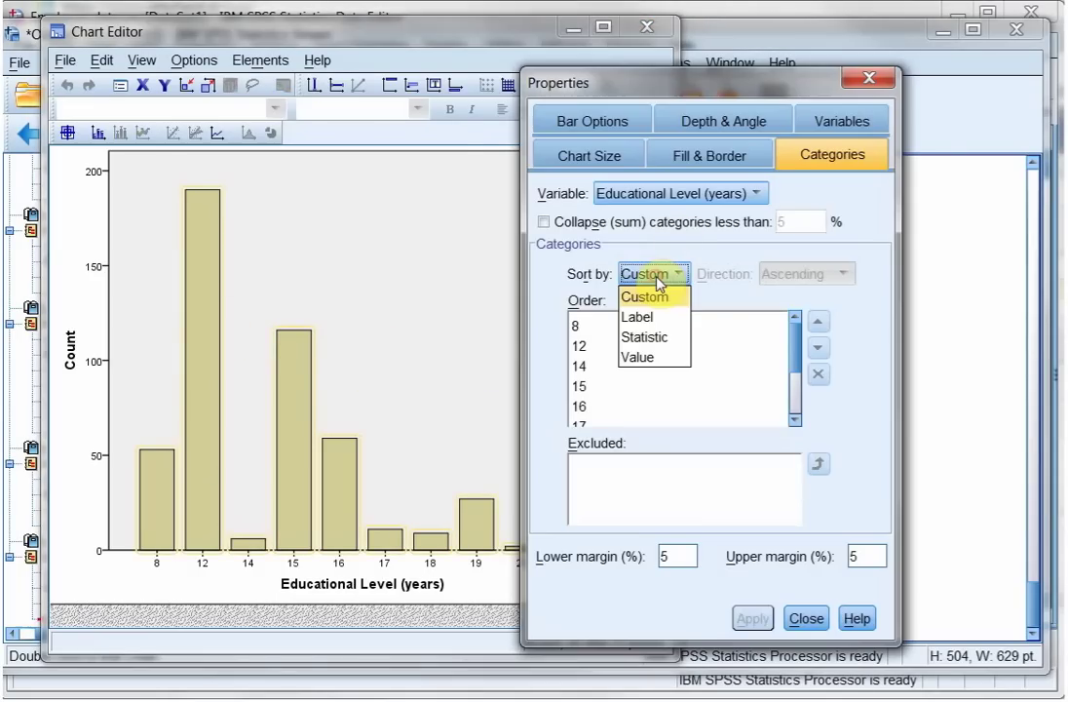
{"action": "left_click", "coordinate": [651, 339]}
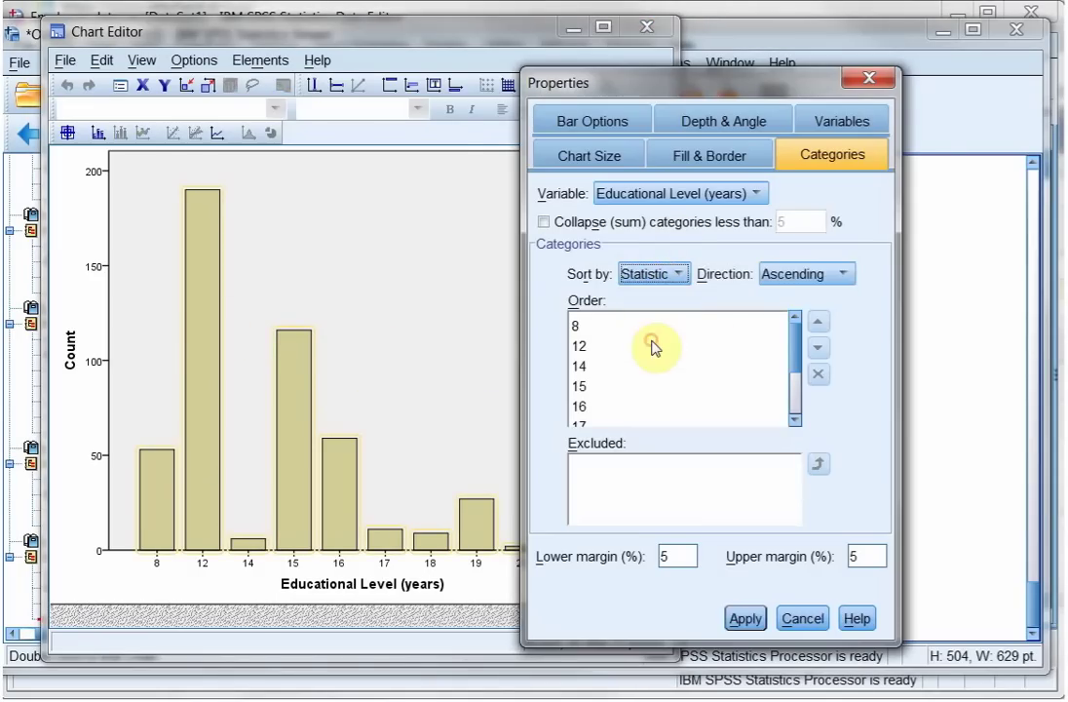
{"action": "left_click", "coordinate": [785, 275]}
{"action": "left_click", "coordinate": [777, 313]}
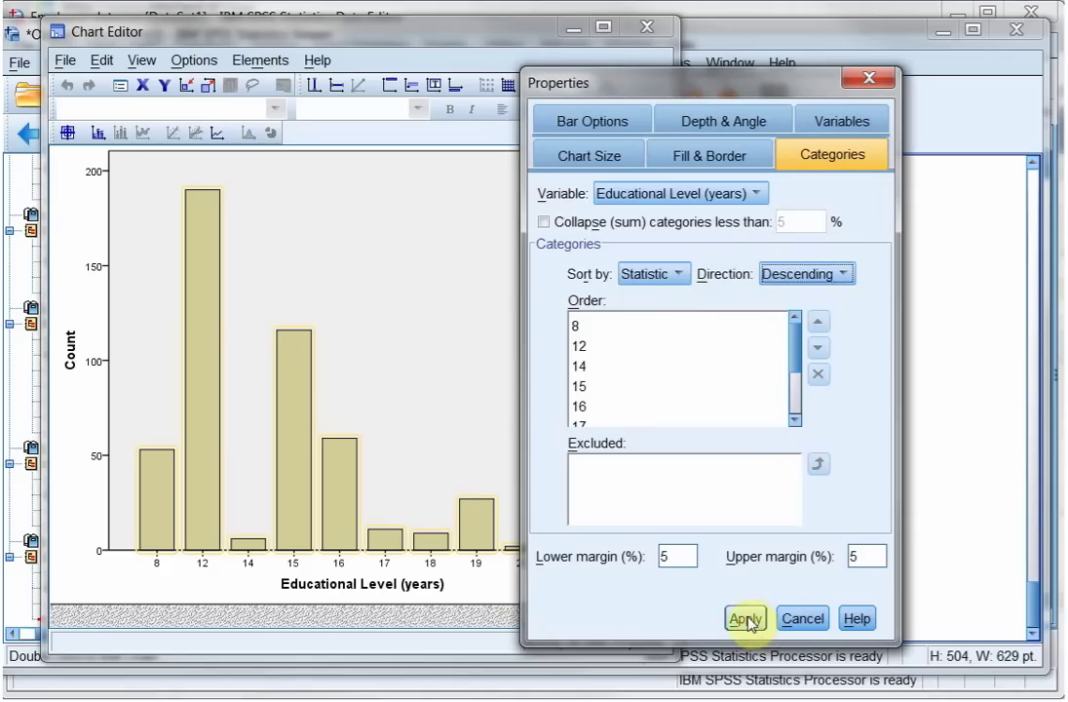
{"action": "left_click", "coordinate": [751, 620]}
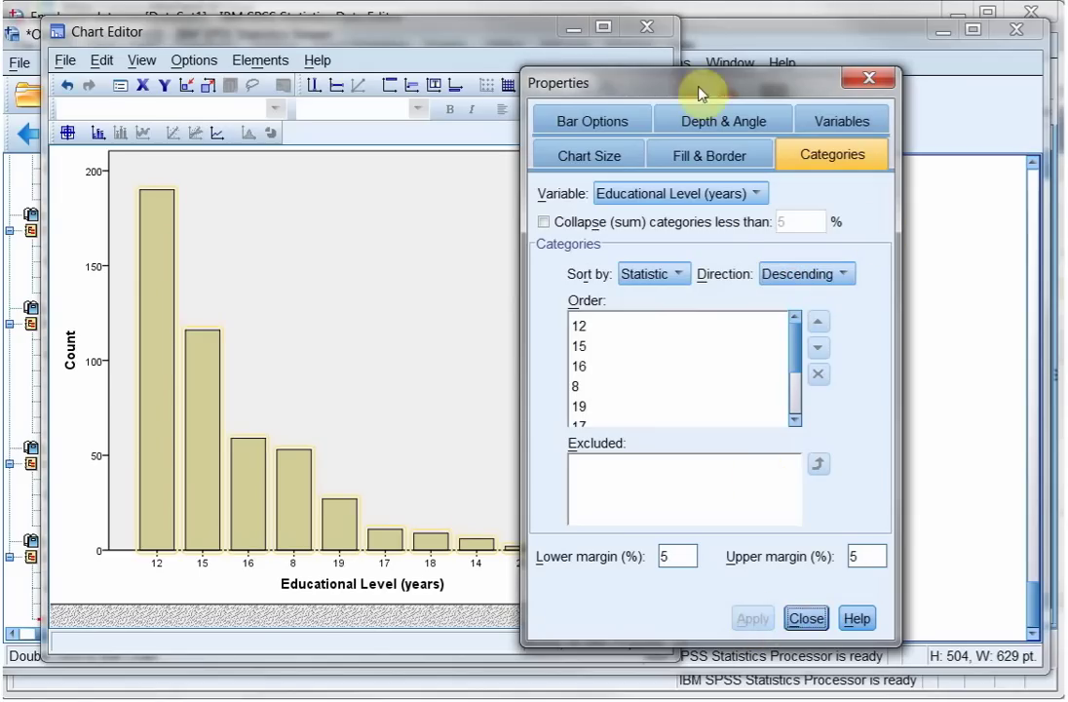
{"action": "left_click", "coordinate": [646, 27]}
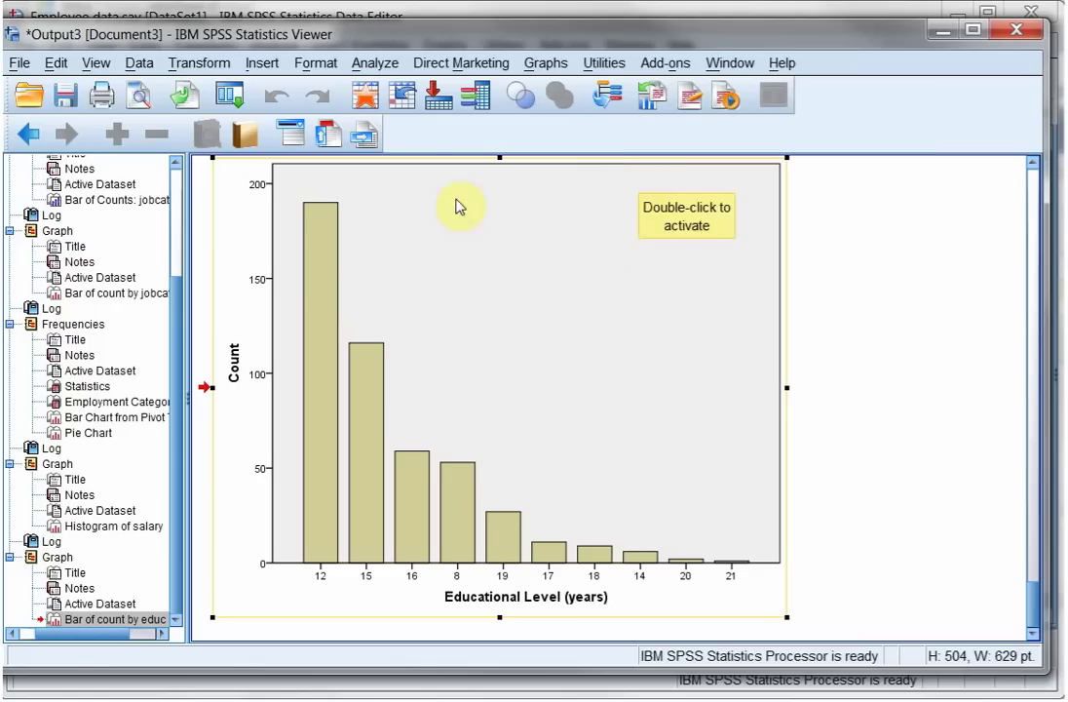
Create a simple Pareto chart of Educational Level (years) counts with a cumulative line
{"action": "left_click", "coordinate": [372, 65]}
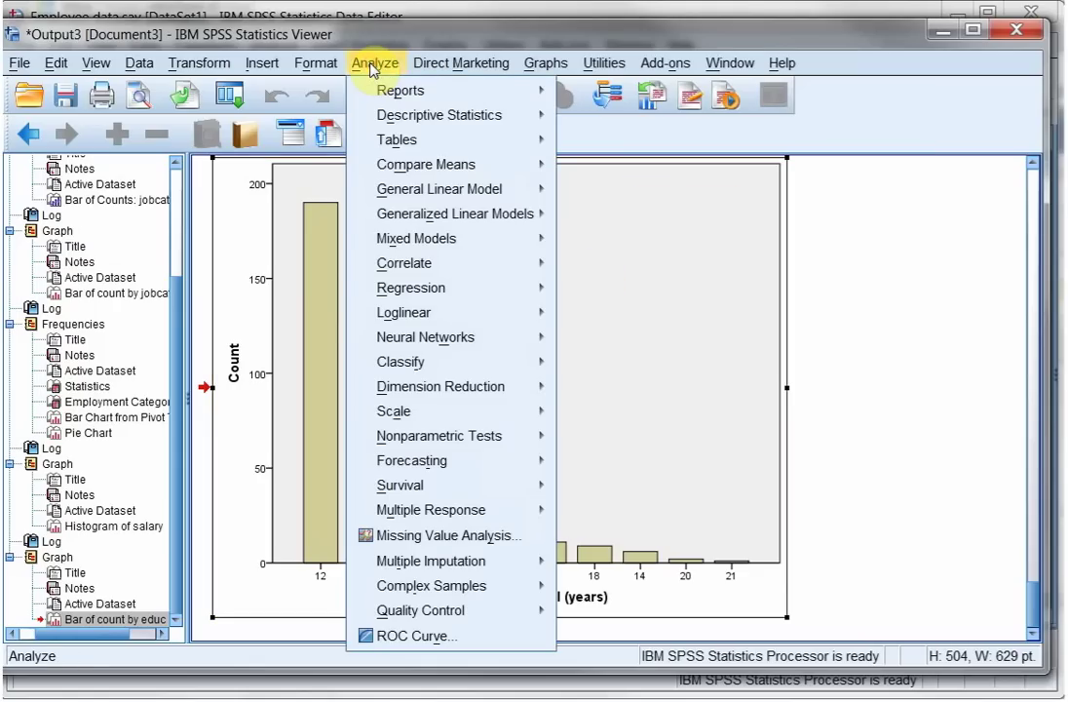
{"action": "mouse_move", "coordinate": [442, 614]}
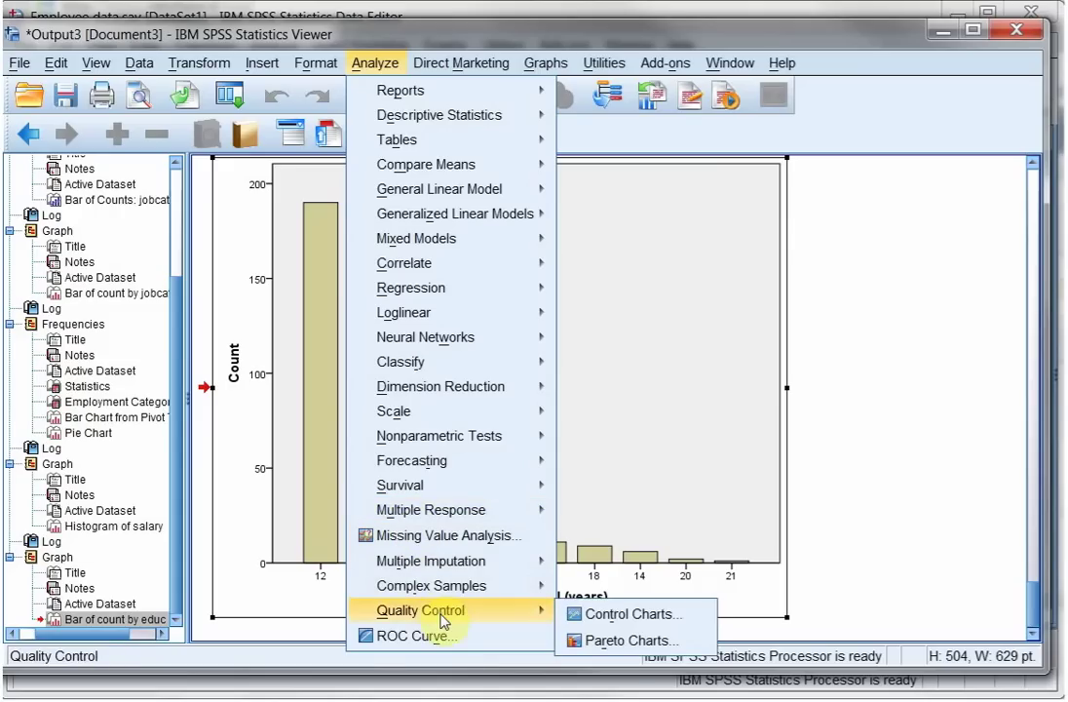
{"action": "left_click", "coordinate": [627, 641]}
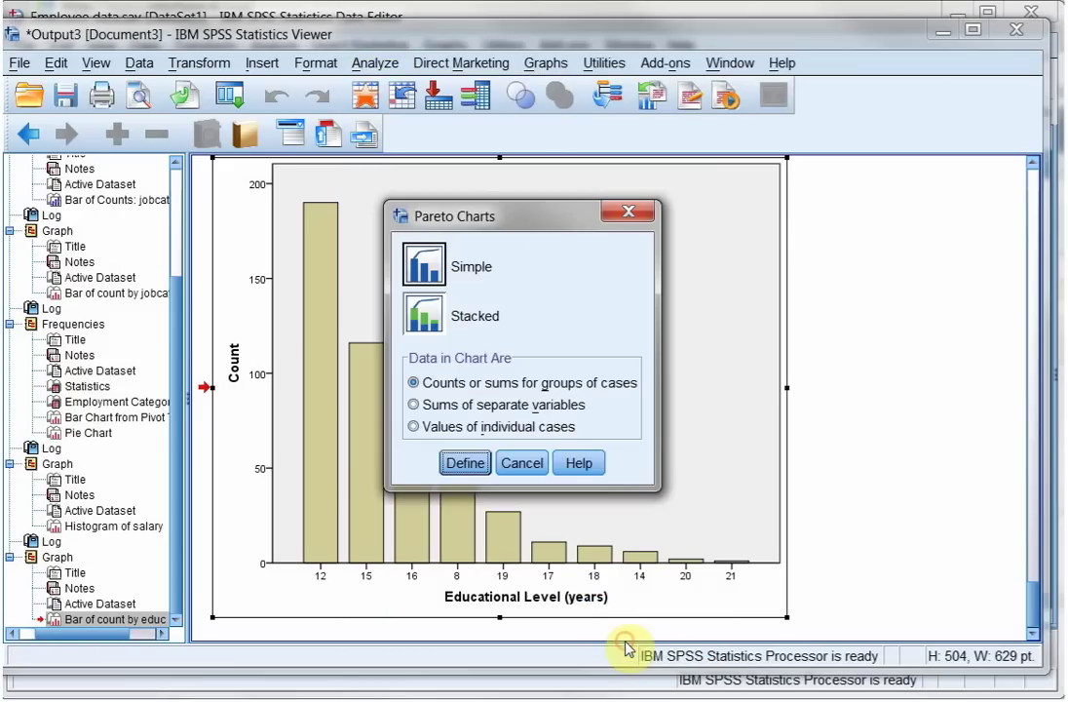
{"action": "left_click", "coordinate": [465, 462]}
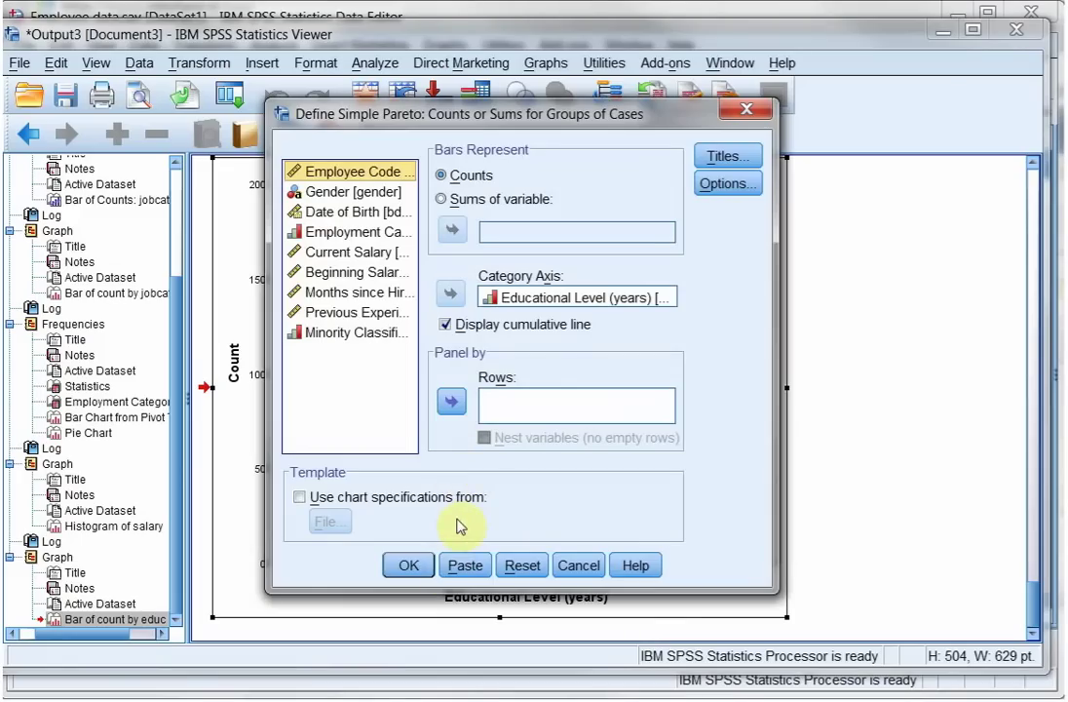
{"action": "left_click", "coordinate": [551, 299]}
{"action": "left_click", "coordinate": [414, 571]}
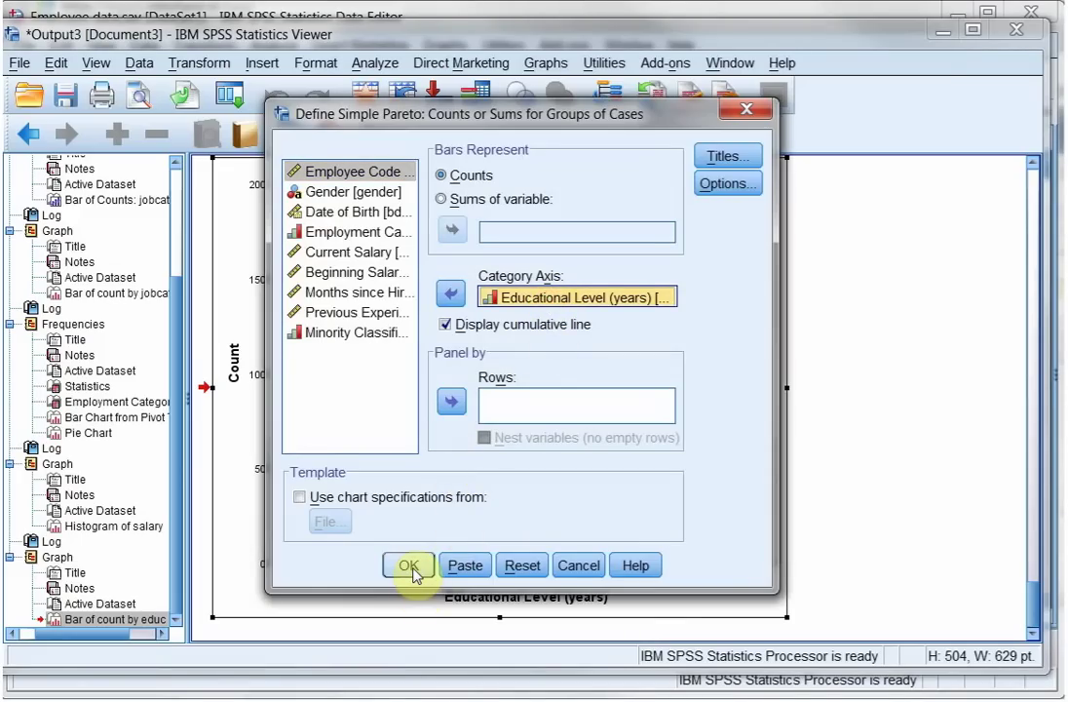